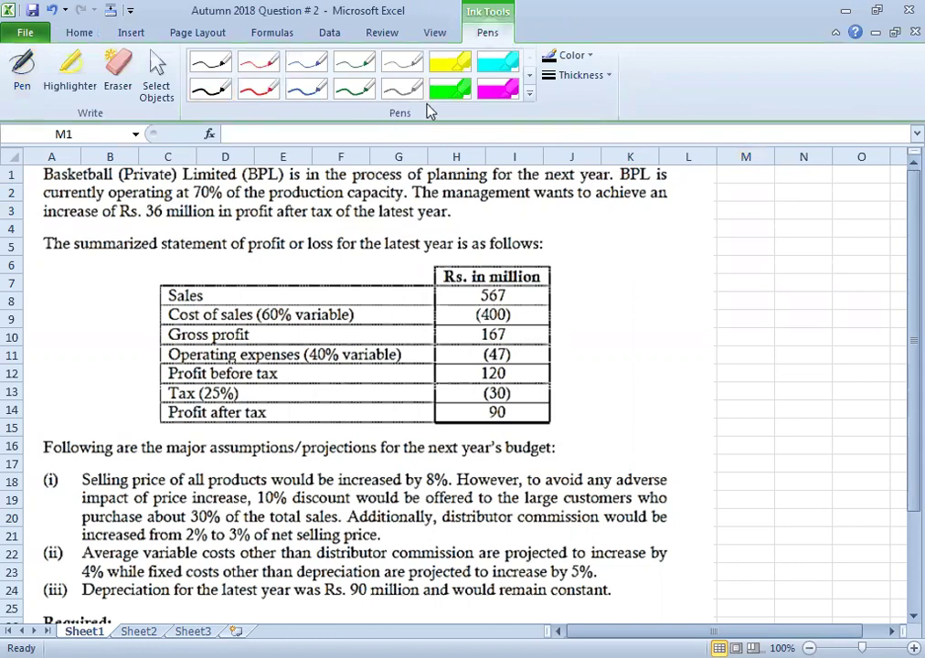
{"action": "left_click", "coordinate": [451, 88]}
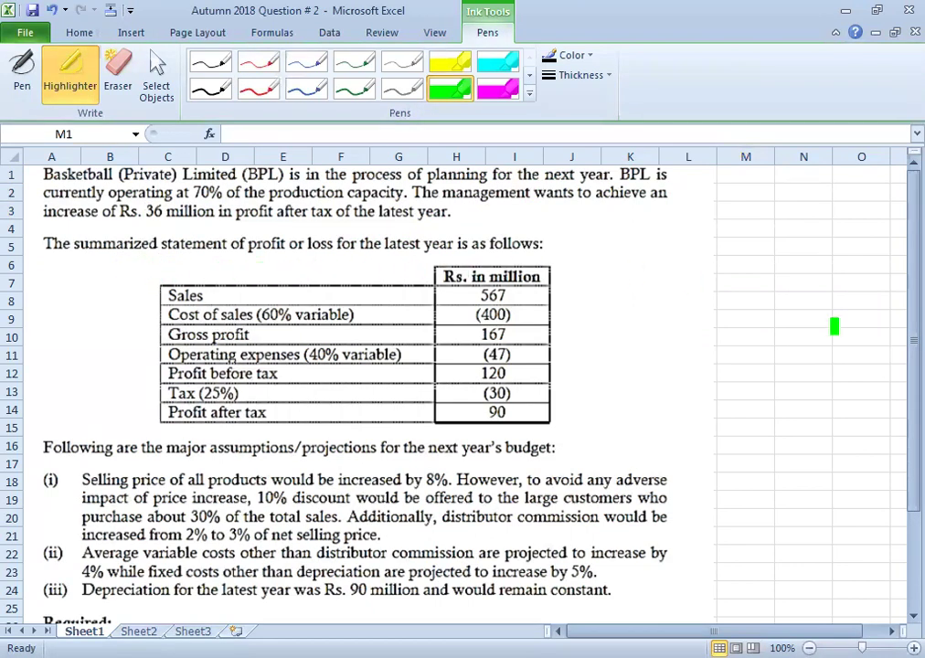
{"action": "left_click_drag", "start_coordinate": [900, 326], "coordinate": [896, 382]}
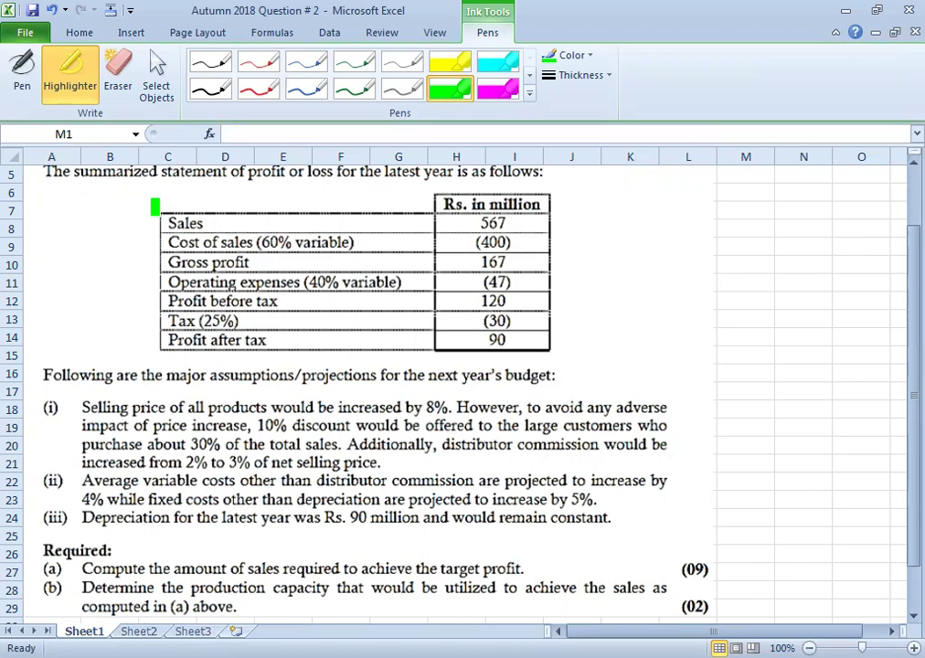
{"action": "key", "text": "Escape"}
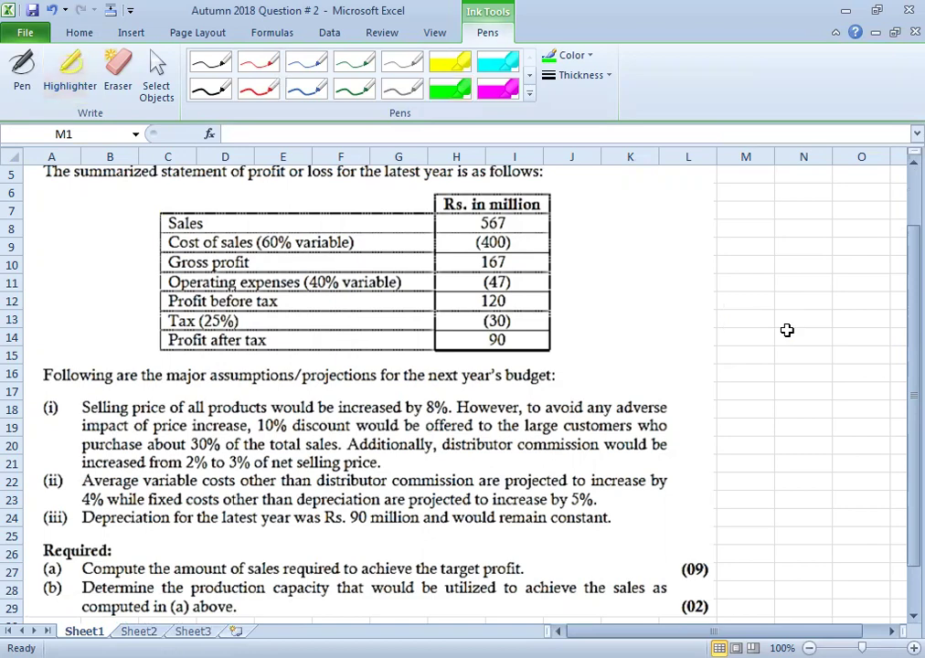
- Enter the heading "fixed cost" in cell M1 and make it bold
{"action": "scroll", "coordinate": [759, 219], "scroll_direction": "up", "scroll_amount": 2}
{"action": "left_click", "coordinate": [740, 175]}
{"action": "type", "text": "fi"}
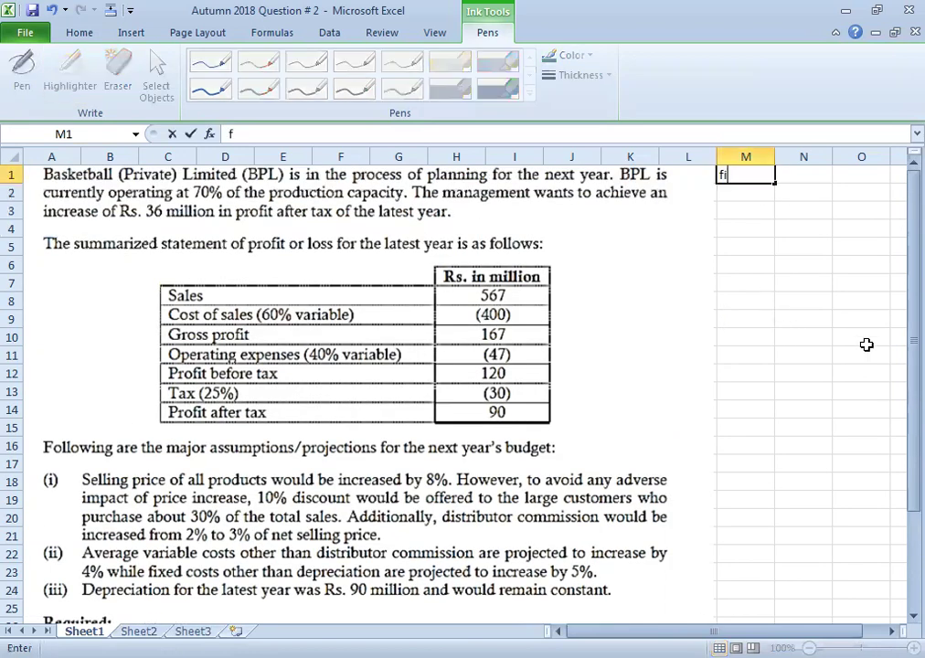
{"action": "type", "text": "xed cost"}
{"action": "key", "text": "Return"}
{"action": "key", "text": "Up"}
{"action": "key", "text": "Down"}
{"action": "key", "text": "Up"}
{"action": "key", "text": "ctrl+b"}
{"action": "key", "text": "Down"}
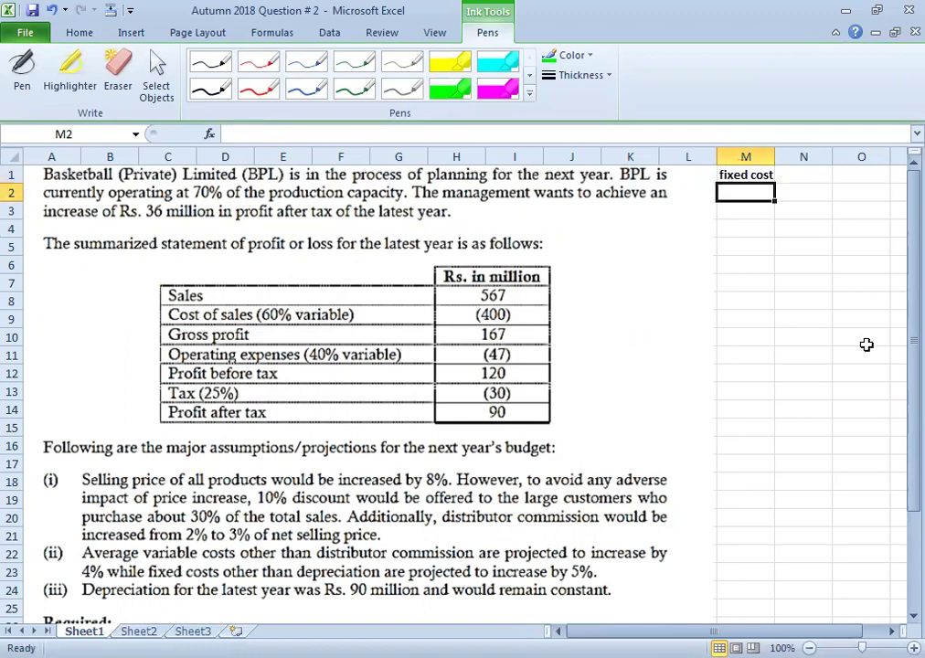
- Calculate last year's fixed cost in cell N2 with the formula =400*40%+47*60%
{"action": "key", "text": "Right"}
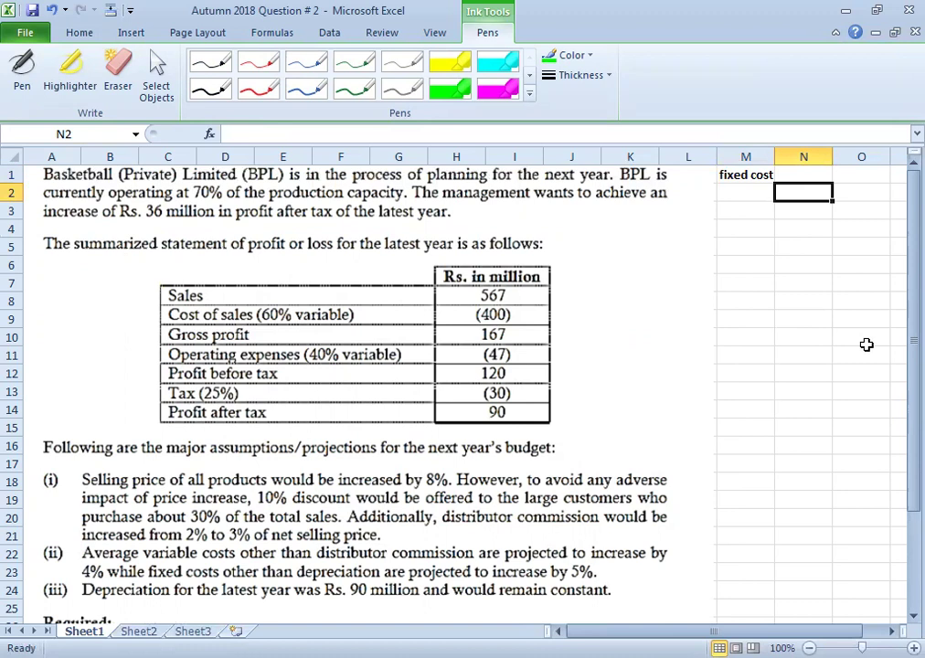
{"action": "key", "text": "Right"}
{"action": "key", "text": "Left"}
{"action": "type", "text": "=400*"}
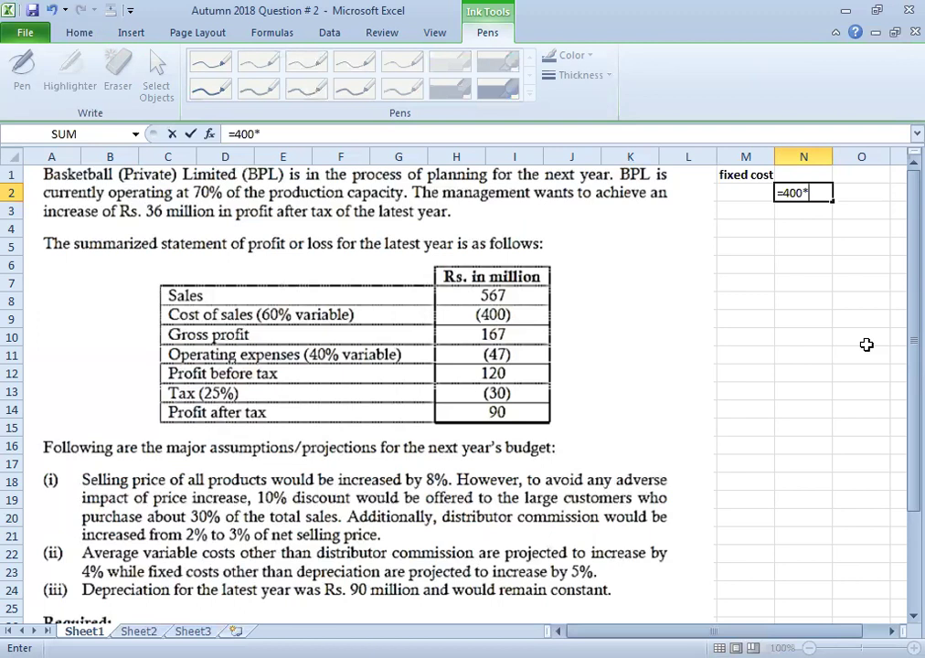
{"action": "type", "text": "40%+"}
{"action": "type", "text": "47*"}
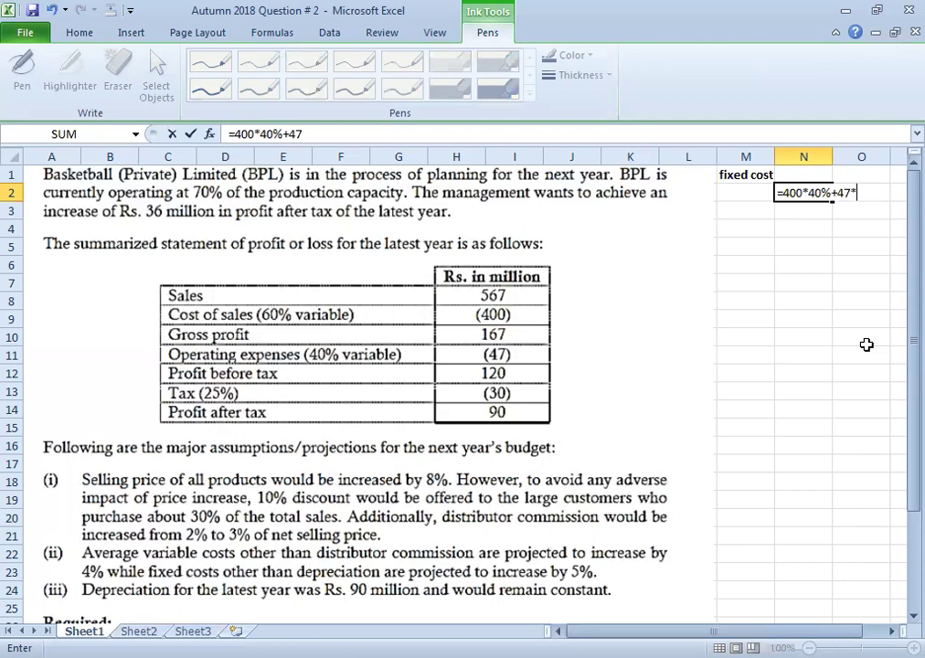
{"action": "type", "text": "60%"}
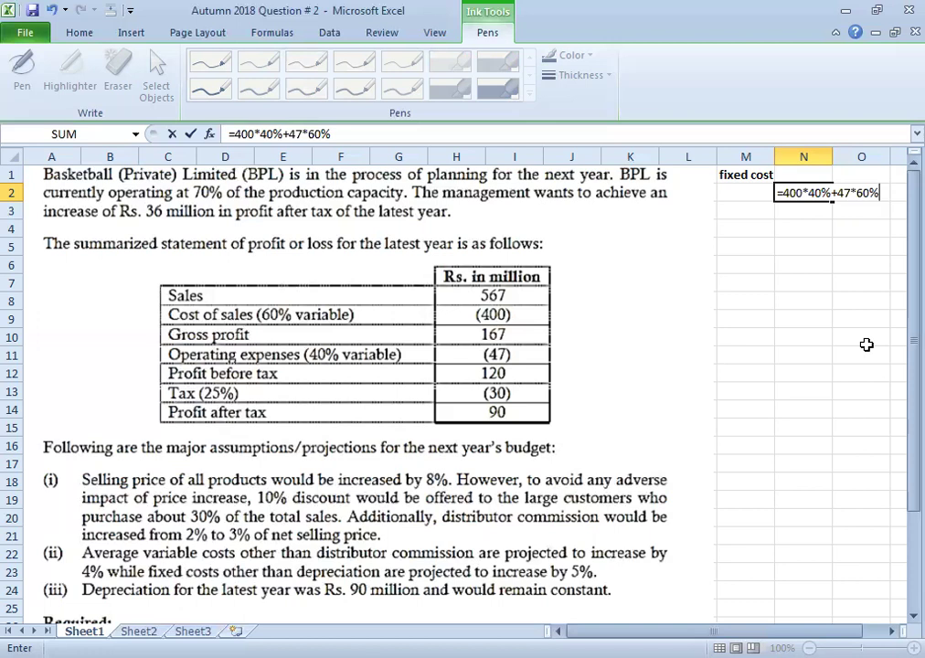
{"action": "key", "text": "Return"}
{"action": "key", "text": "Up"}
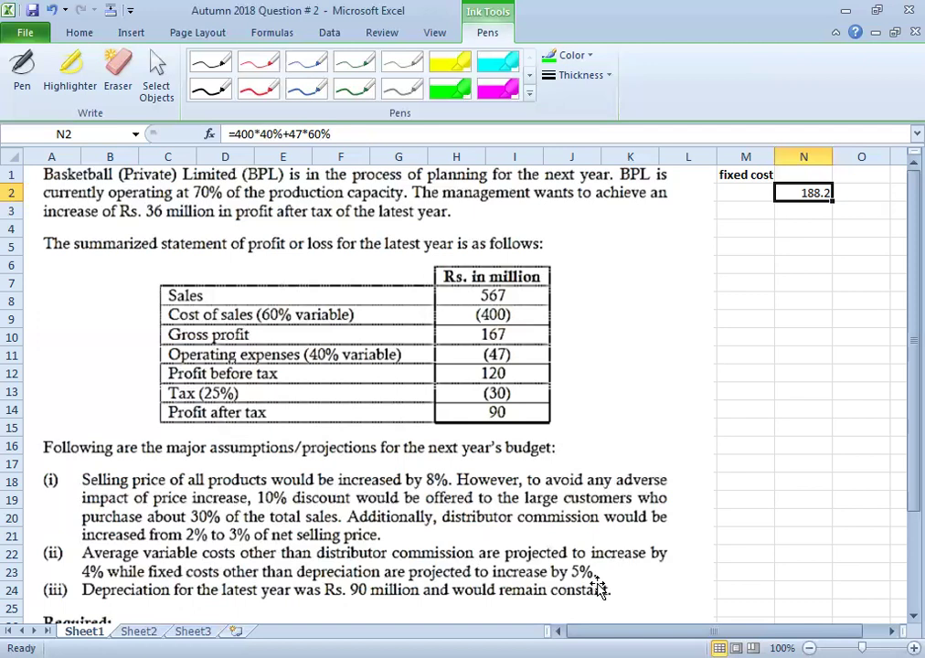
- Calculate the fixed cost increase excluding depreciation in cell N3 with the formula =(N2-90)*5%
{"action": "left_click", "coordinate": [797, 209]}
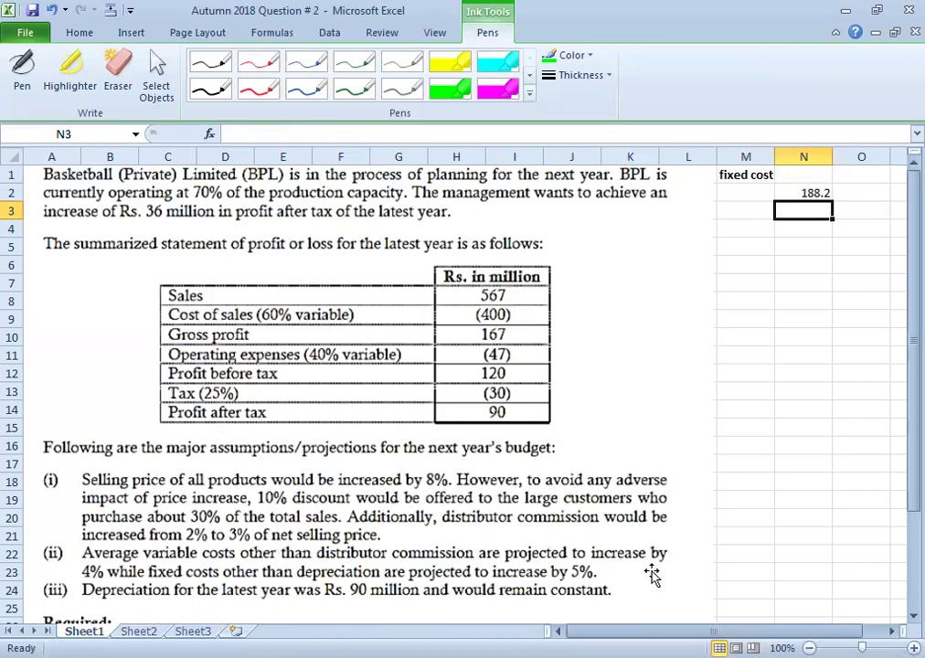
{"action": "type", "text": "="}
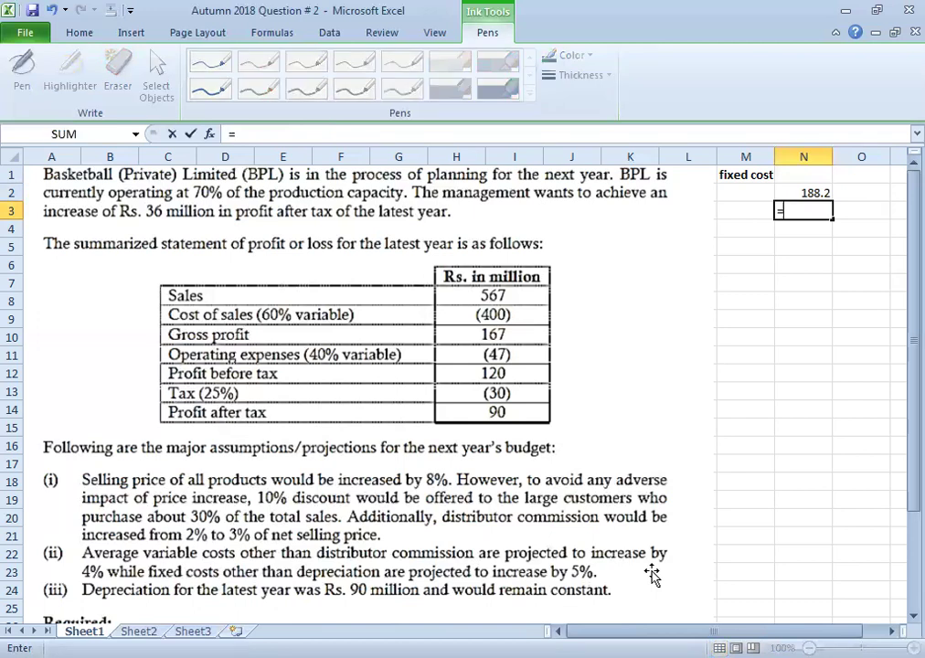
{"action": "type", "text": "("}
{"action": "key", "text": "Up"}
{"action": "type", "text": "-90)"}
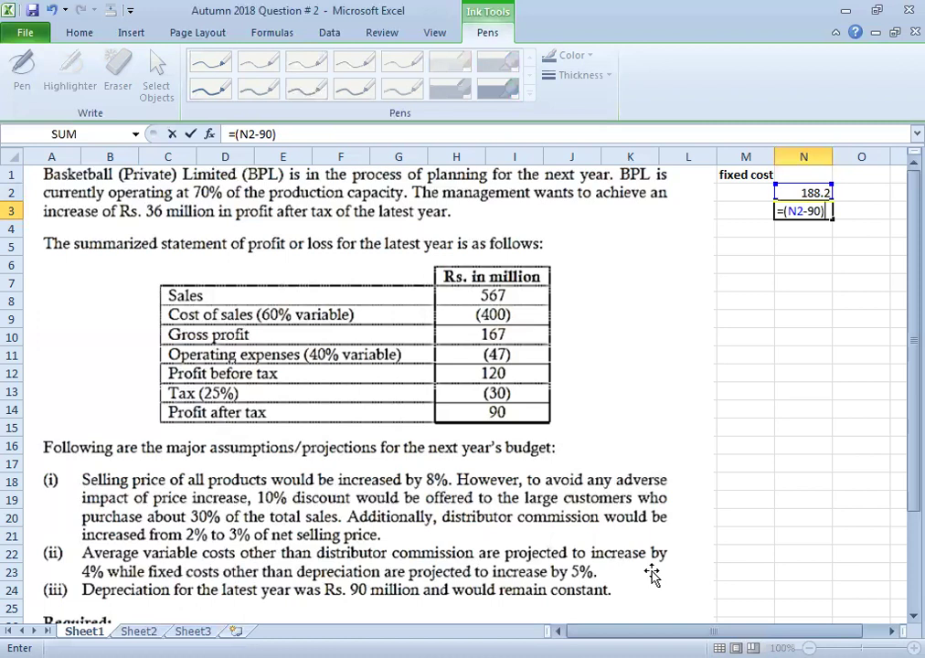
{"action": "type", "text": "*5%"}
{"action": "key", "text": "Return"}
{"action": "key", "text": "Up"}
- Label the two fixed cost figures "ly" in cell M2 and "increase" in cell M3
{"action": "key", "text": "Left"}
{"action": "key", "text": "Up"}
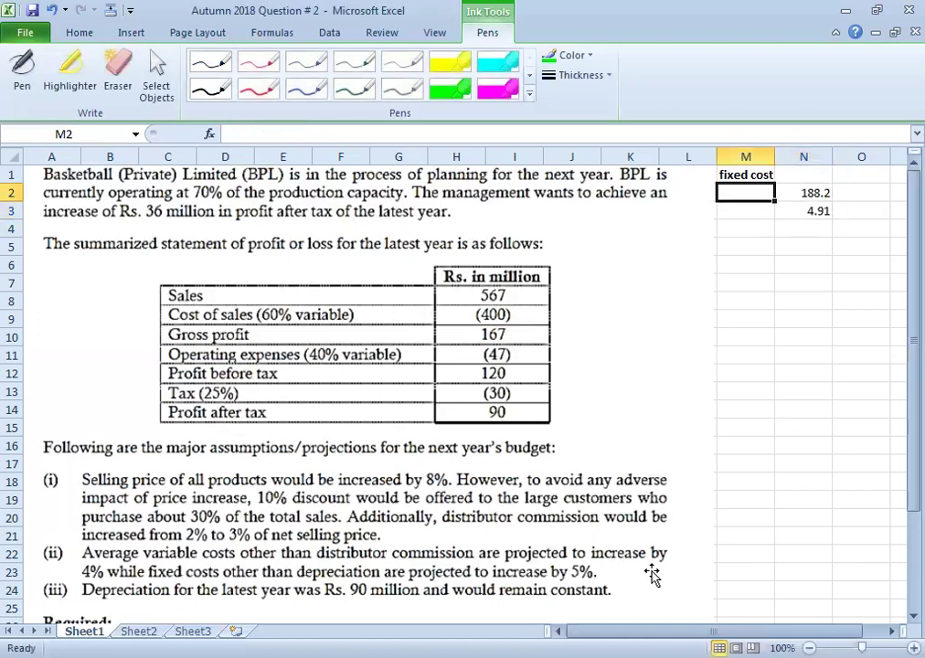
{"action": "type", "text": "ly"}
{"action": "key", "text": "Return"}
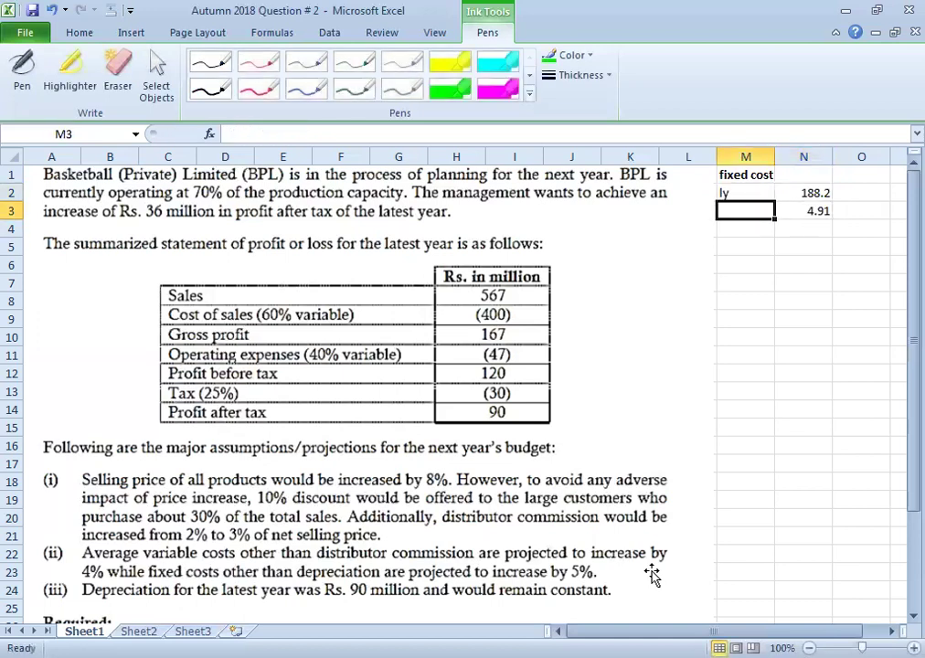
{"action": "type", "text": "increase"}
{"action": "key", "text": "Return"}
- Label cell M4 "cy" and total N2:N3 beside it in N4 in bold
{"action": "type", "text": "cy"}
{"action": "key", "text": "Tab"}
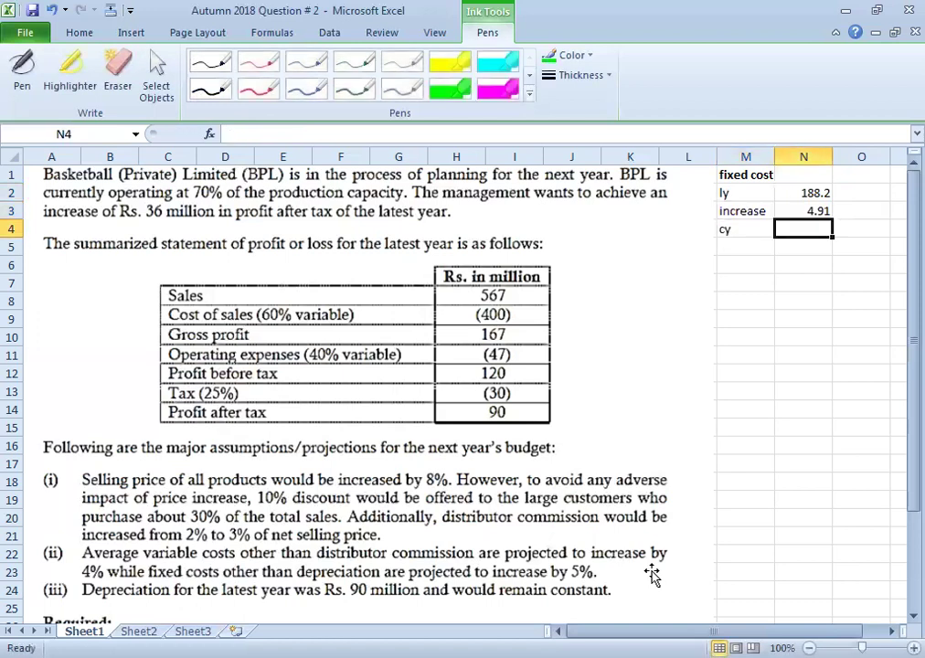
{"action": "key", "text": "alt+equal"}
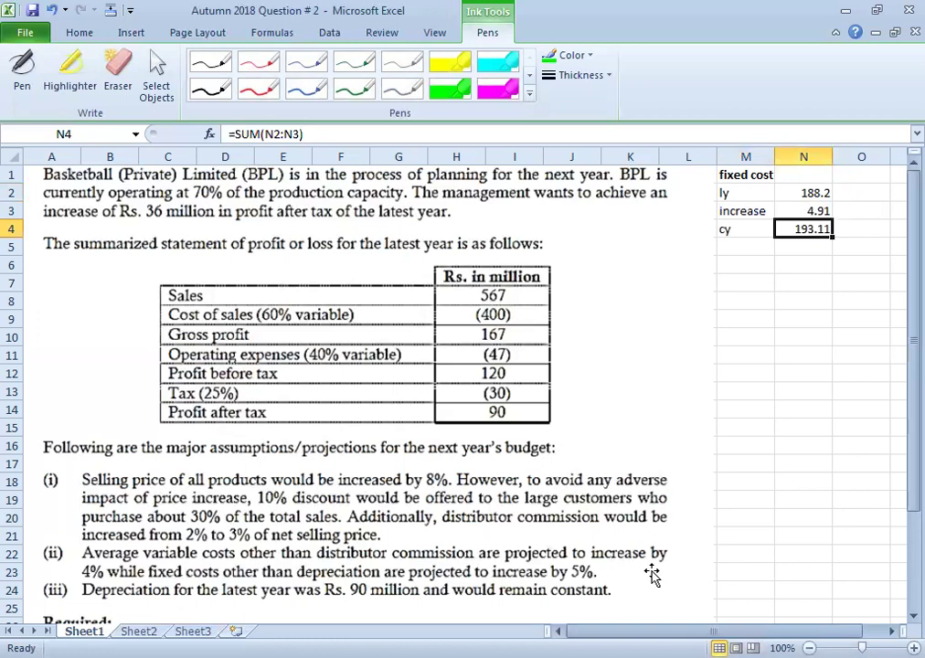
{"action": "key", "text": "ctrl+b"}
- Enter the bold heading "target profit" in cell M5
{"action": "key", "text": "Down"}
{"action": "key", "text": "Left"}
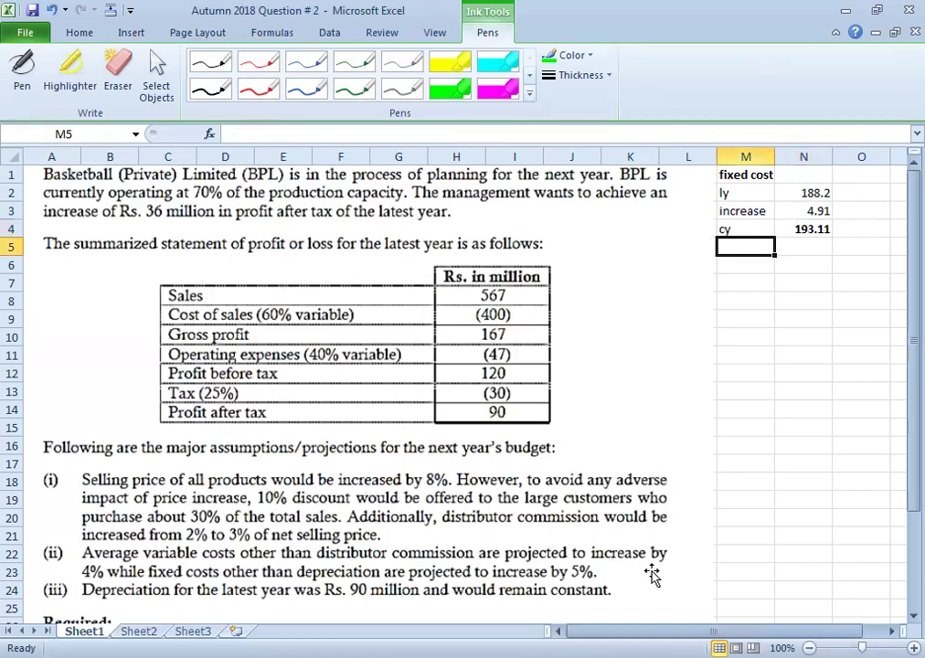
{"action": "type", "text": "tar"}
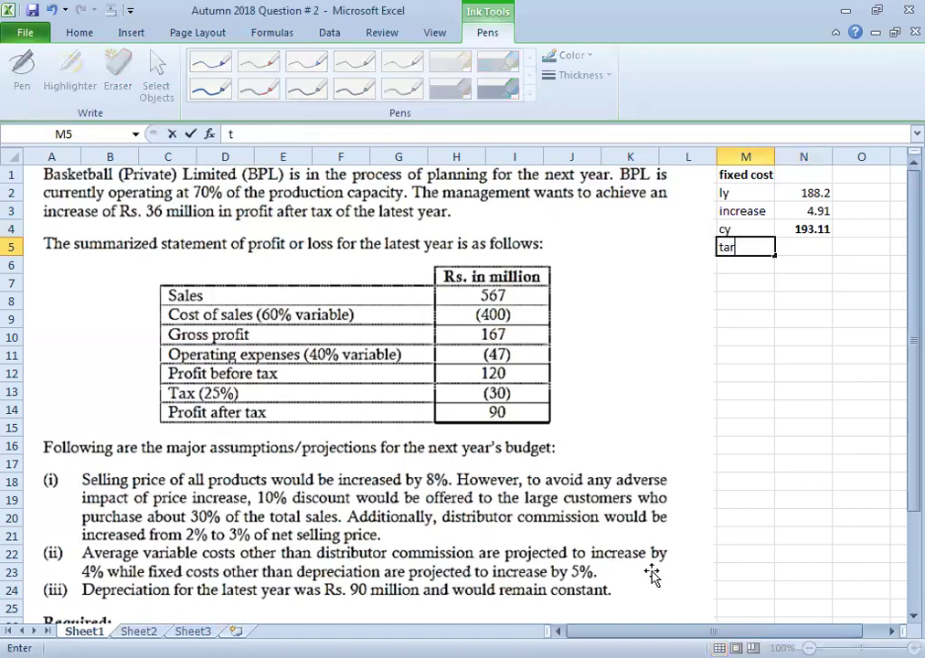
{"action": "type", "text": "get profit"}
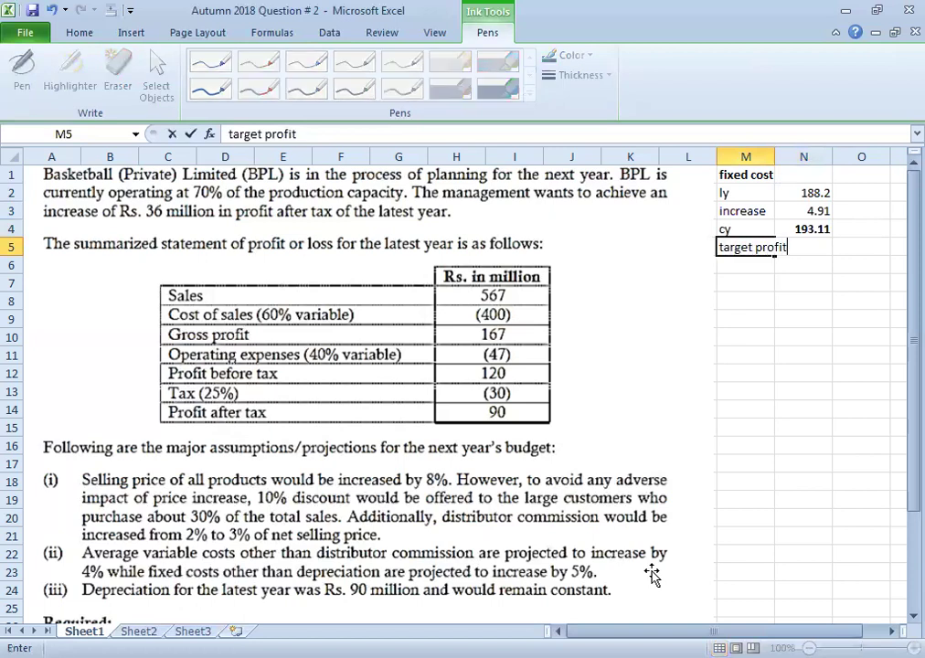
{"action": "key", "text": "ctrl+Return"}
{"action": "key", "text": "Down"}
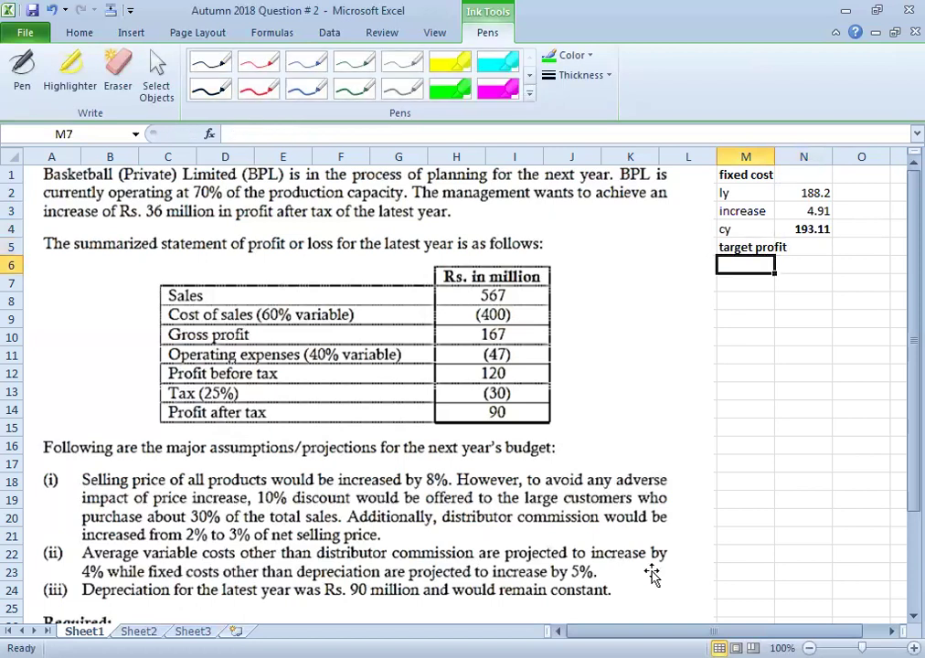
- Add a "pat-ly" row in M6 with last year's profit after tax of 90 in N6
{"action": "key", "text": "Right"}
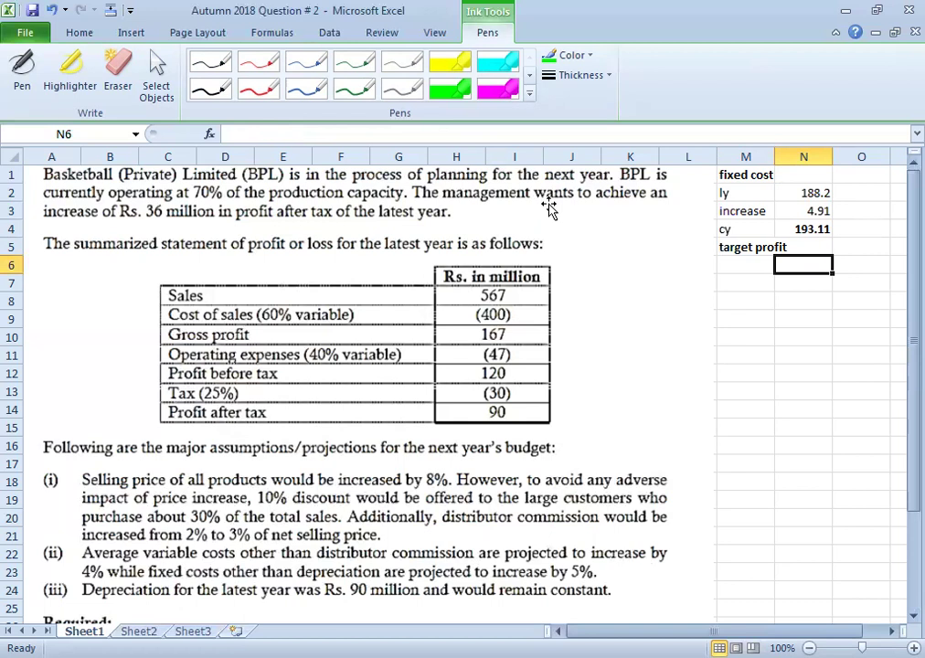
{"action": "key", "text": "Left"}
{"action": "type", "text": "pat-ly"}
{"action": "key", "text": "Tab"}
{"action": "type", "text": "90"}
{"action": "key", "text": "Return"}
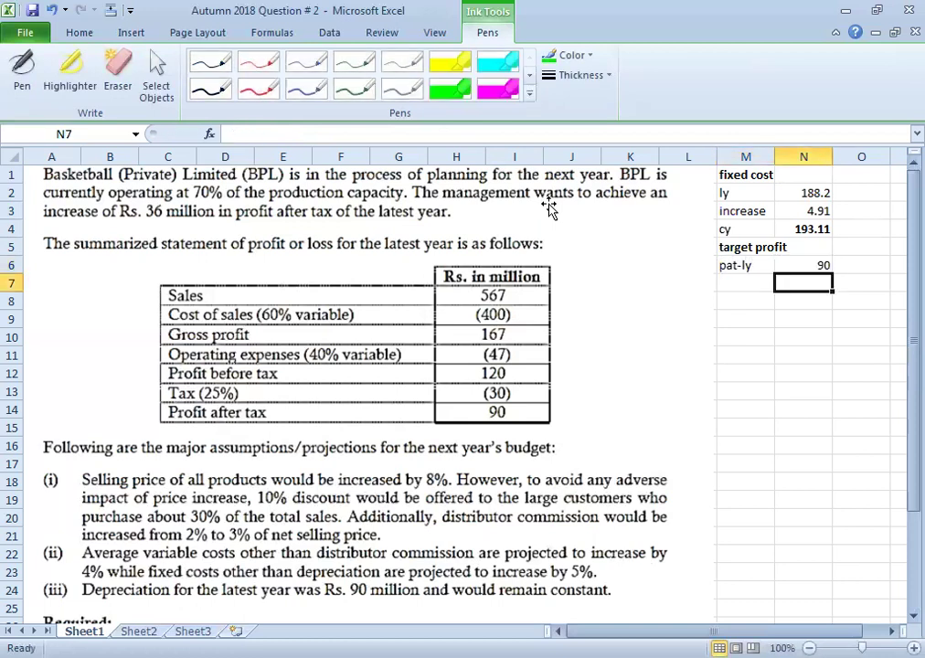
- Highlight "36 million in profit after tax of the latest year." in green in the question's opening paragraph
{"action": "left_click", "coordinate": [433, 95]}
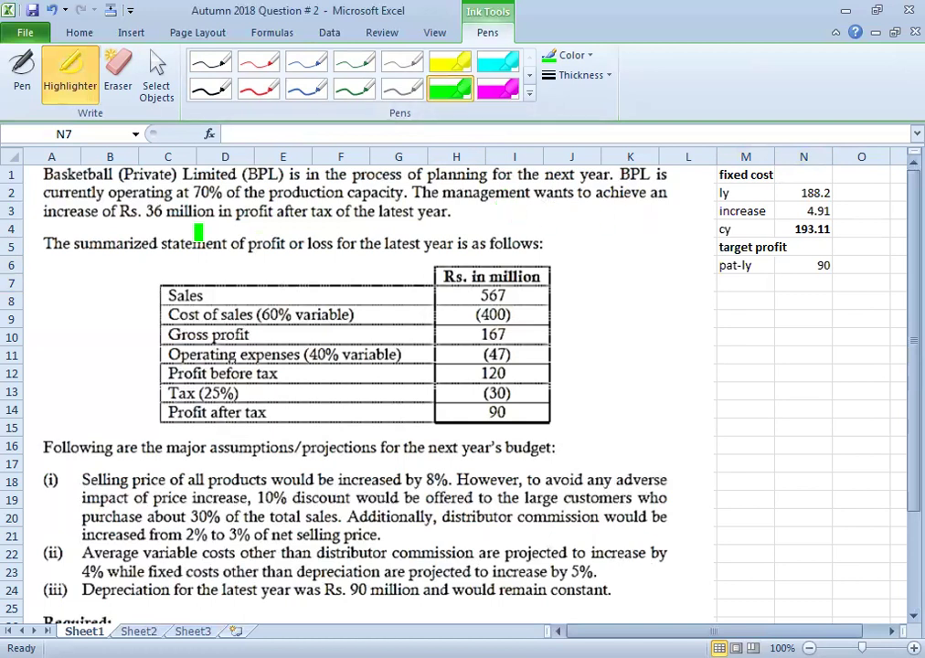
{"action": "left_click_drag", "start_coordinate": [144, 211], "coordinate": [451, 211]}
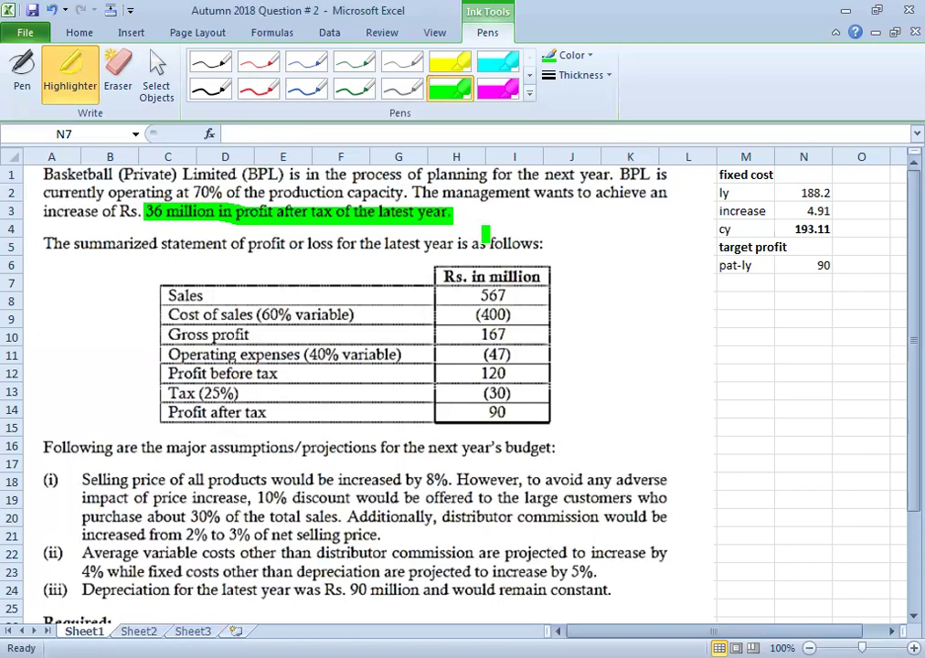
{"action": "key", "text": "Escape"}
- Add a "pat-incr." row in M7 with the value 36 in N7
{"action": "left_click", "coordinate": [758, 283]}
{"action": "type", "text": "p"}
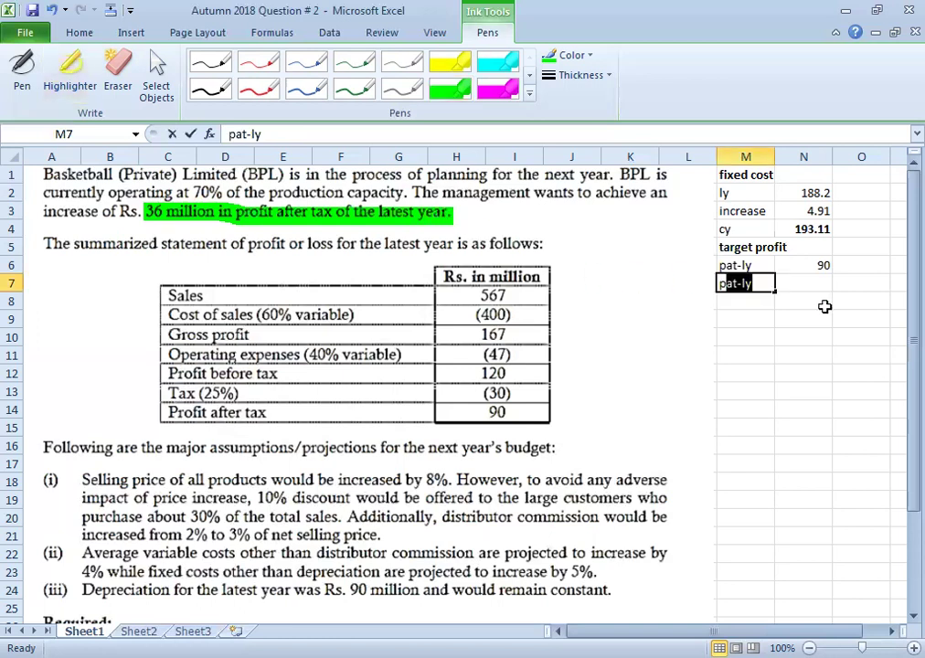
{"action": "type", "text": "at-incre"}
{"action": "key", "text": "BackSpace"}
{"action": "type", "text": "."}
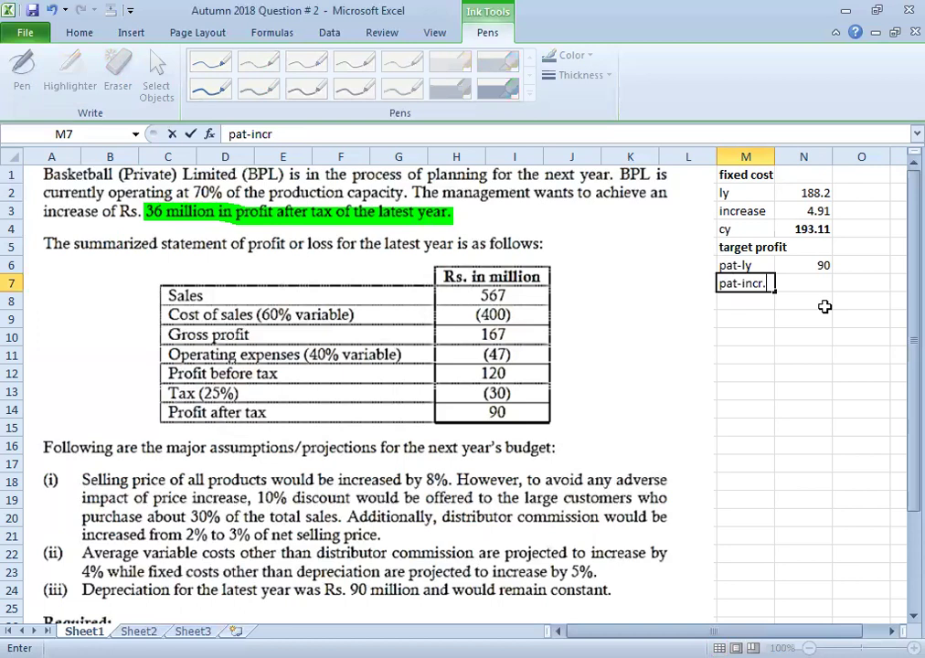
{"action": "key", "text": "Tab"}
{"action": "type", "text": "36"}
{"action": "key", "text": "Return"}
- Label cell M8 "pat-cy" and sum N6:N7 beside it in N8
{"action": "key", "text": "Left"}
{"action": "type", "text": "pat-cy"}
{"action": "key", "text": "Tab"}
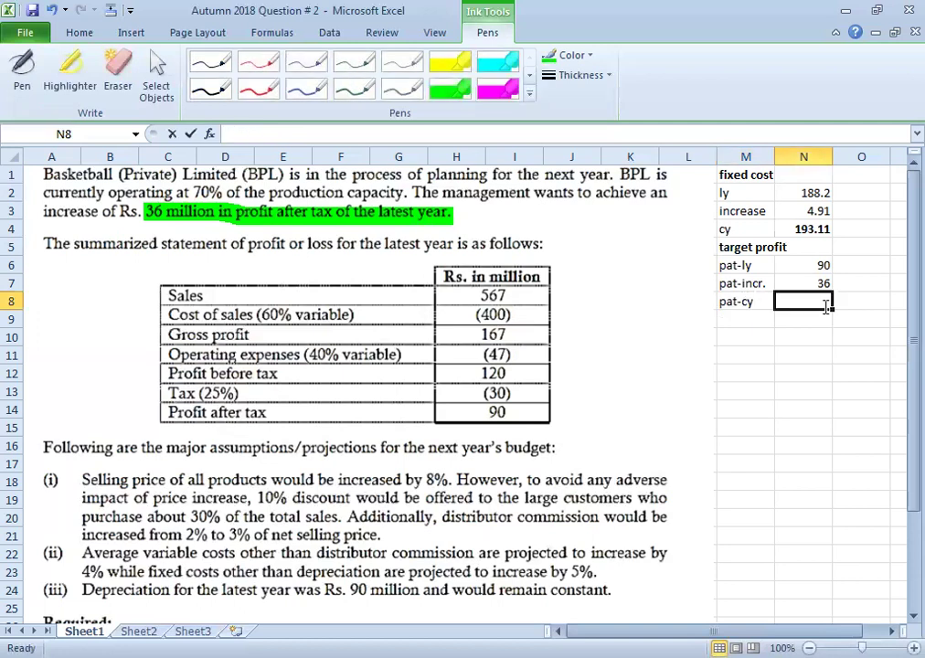
{"action": "key", "text": "alt+equal"}
{"action": "key", "text": "ctrl+Return"}
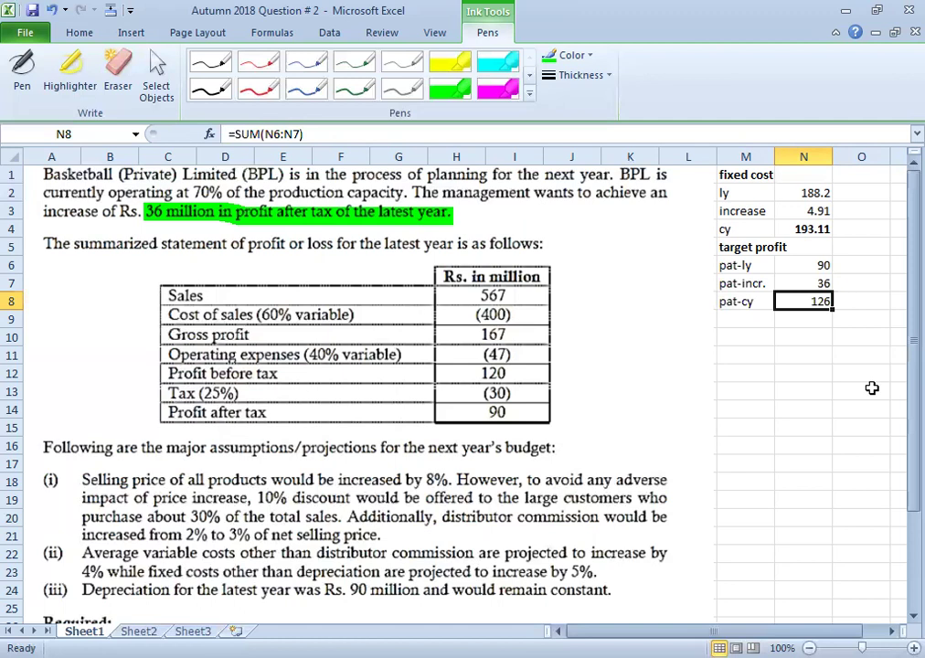
- Enter the label "pbt-cy" in cell M9 and make N9 the active cell
{"action": "key", "text": "Down"}
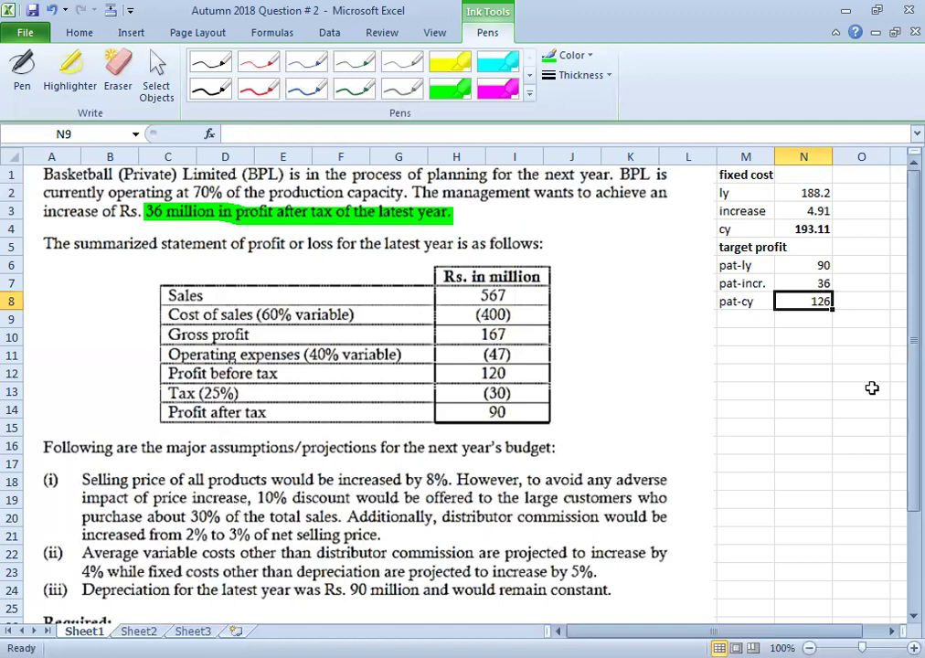
{"action": "key", "text": "Left"}
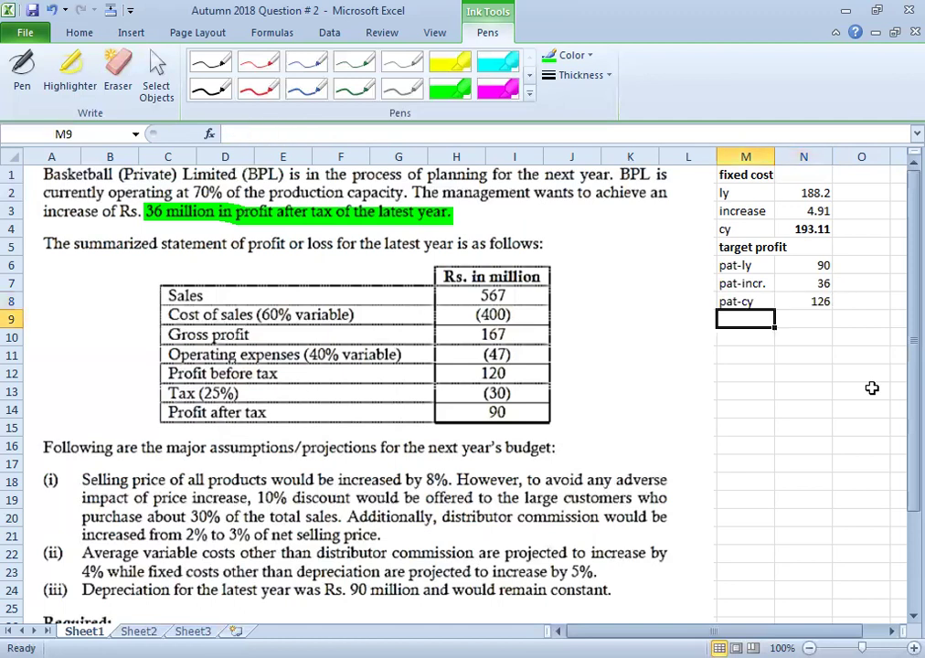
{"action": "type", "text": "pbt"}
{"action": "key", "text": "Right"}
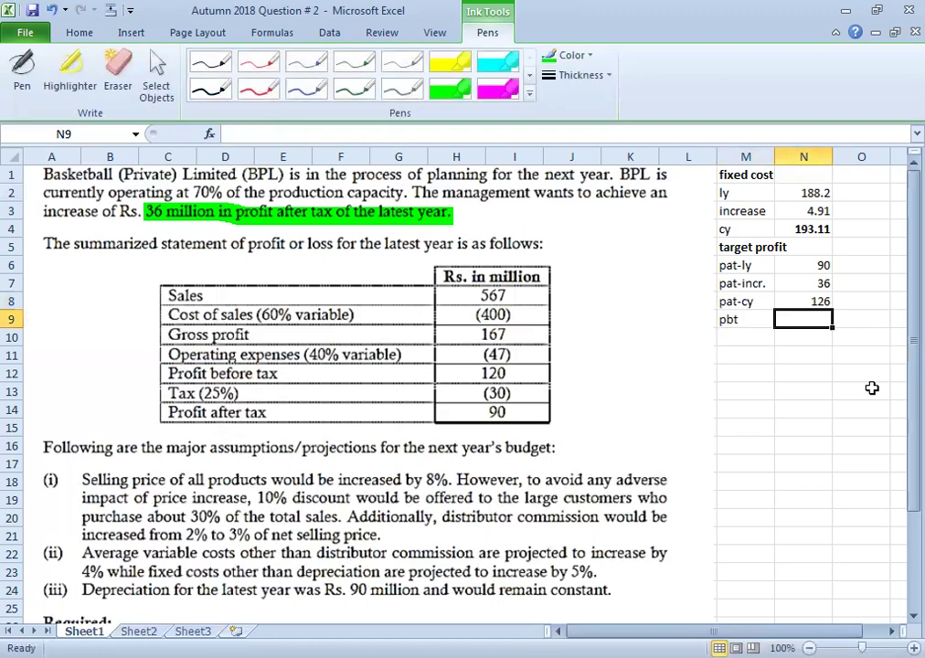
{"action": "key", "text": "Left"}
{"action": "key", "text": "F2"}
{"action": "type", "text": "-cy"}
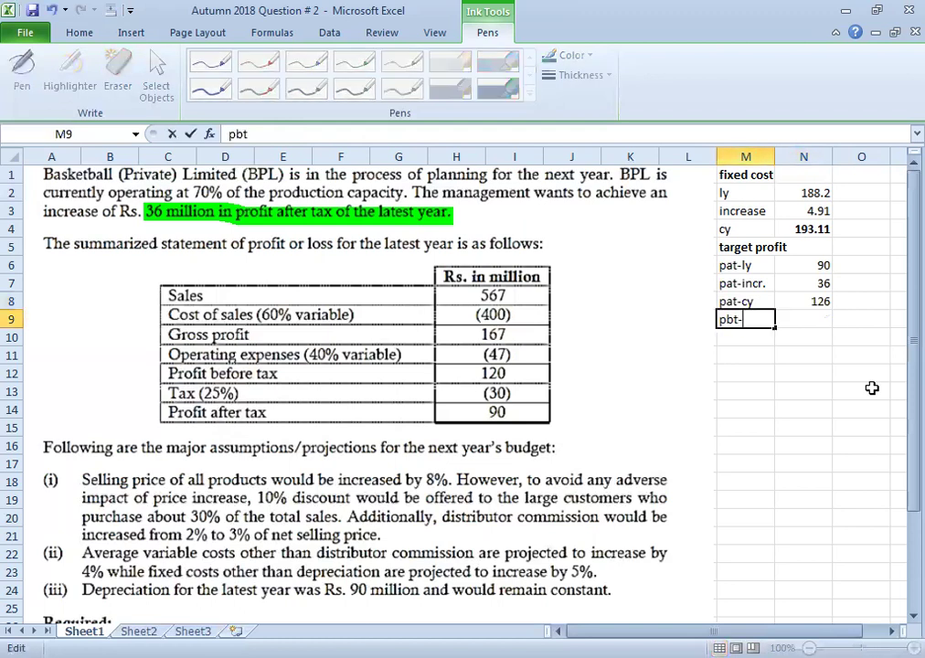
{"action": "key", "text": "Return"}
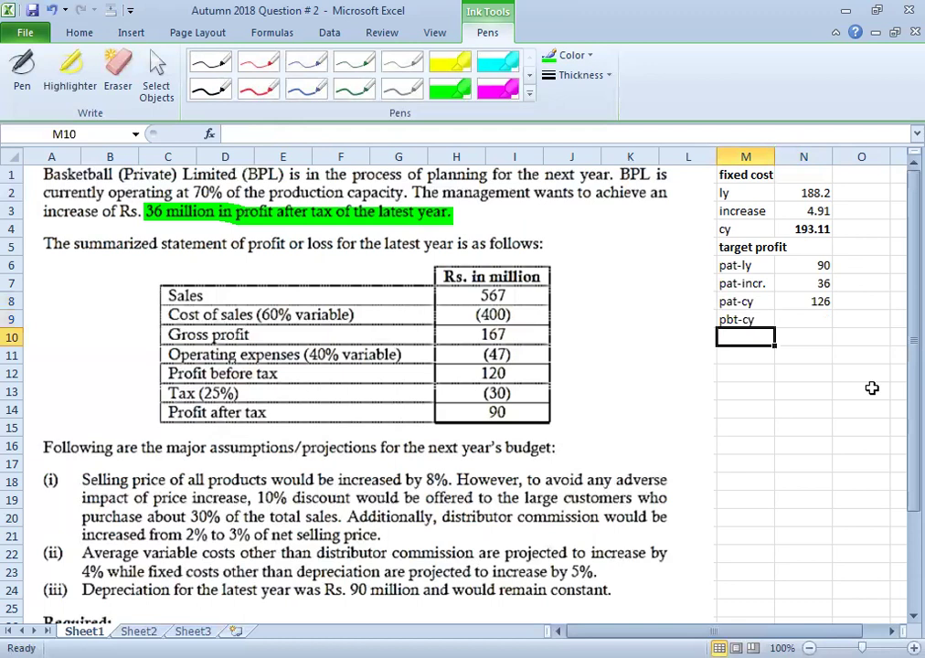
{"action": "key", "text": "Up"}
{"action": "key", "text": "Right"}
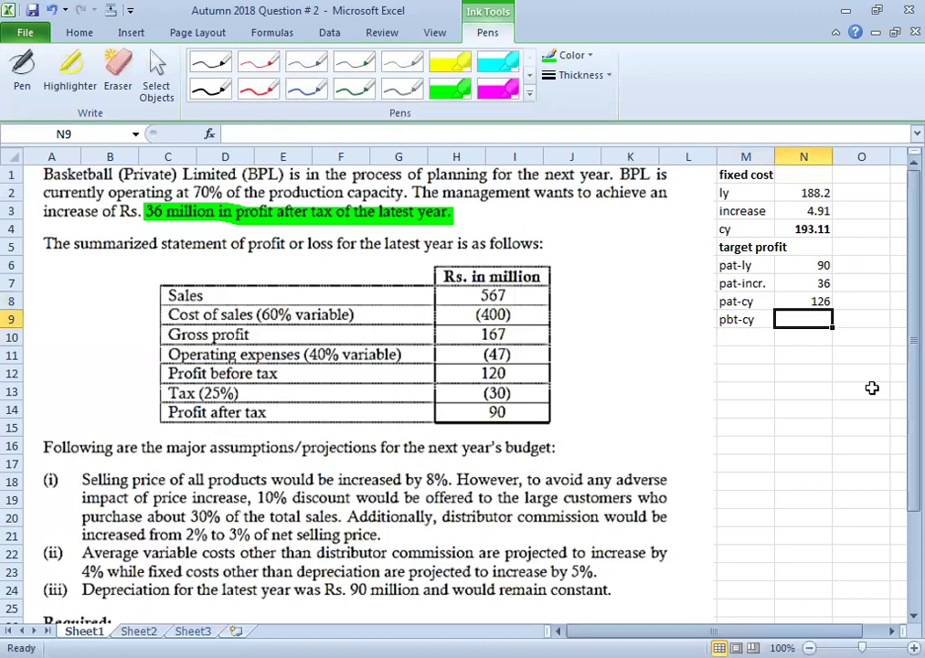
- Compute the profit before tax in N9 beside "pbt-cy" with the formula =N8/75*100
{"action": "key", "text": "Up"}
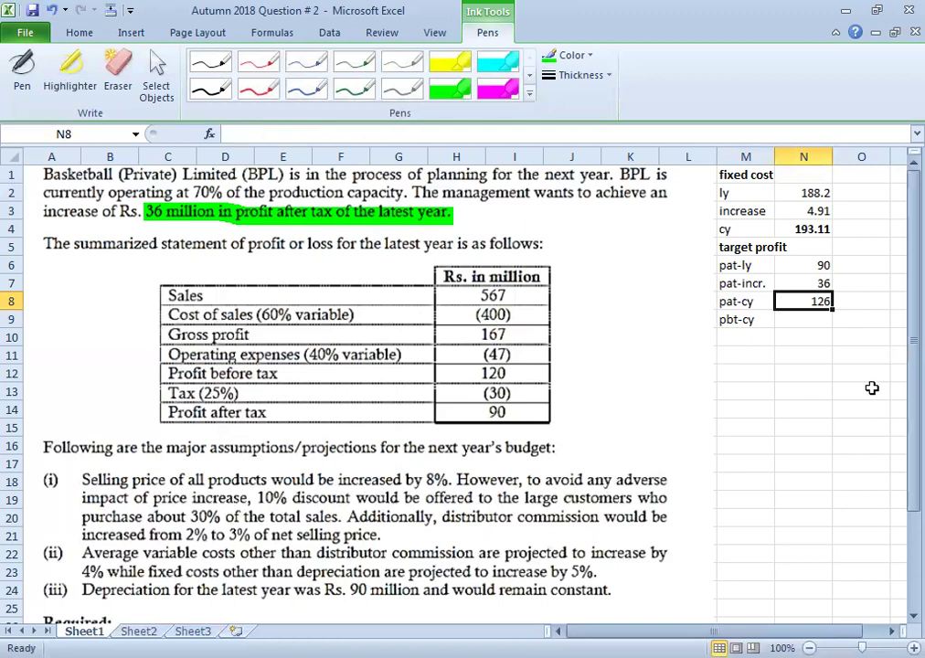
{"action": "key", "text": "Down"}
{"action": "type", "text": "="}
{"action": "key", "text": "Up"}
{"action": "type", "text": "/"}
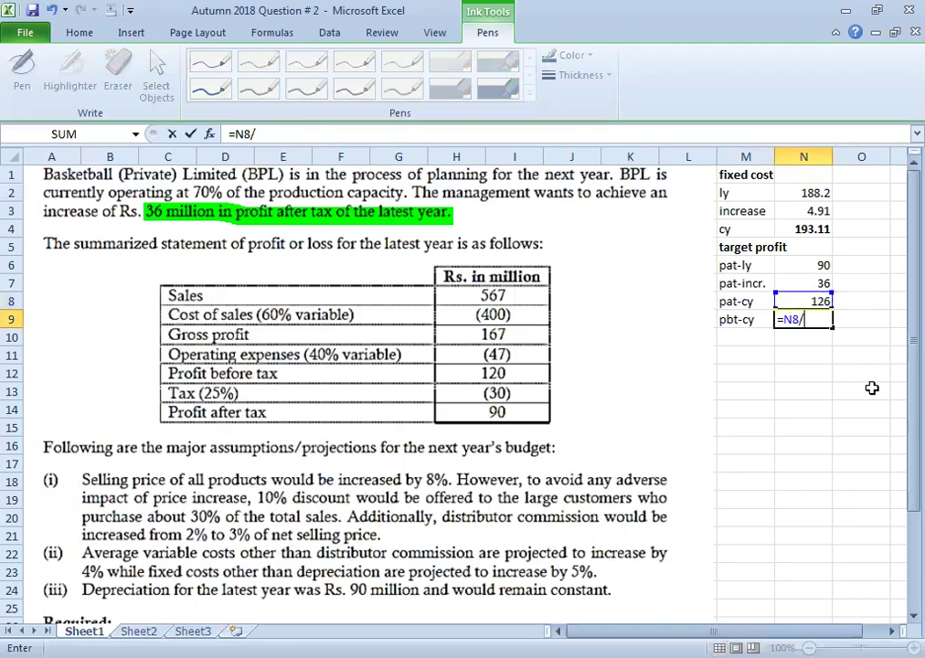
{"action": "type", "text": "75*100"}
{"action": "key", "text": "Return"}
{"action": "key", "text": "Up"}
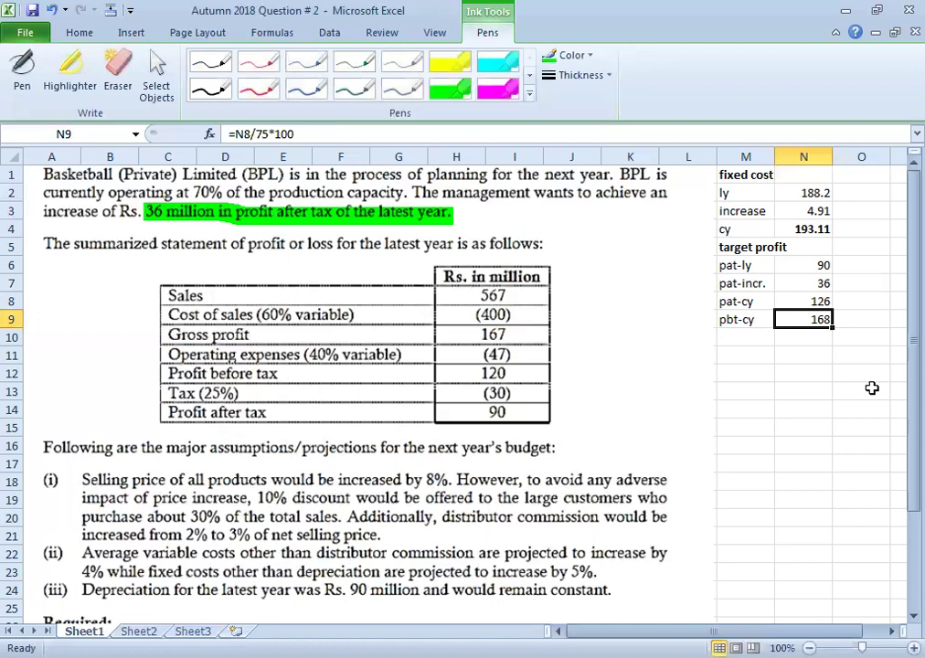
{"action": "key", "text": "F2"}
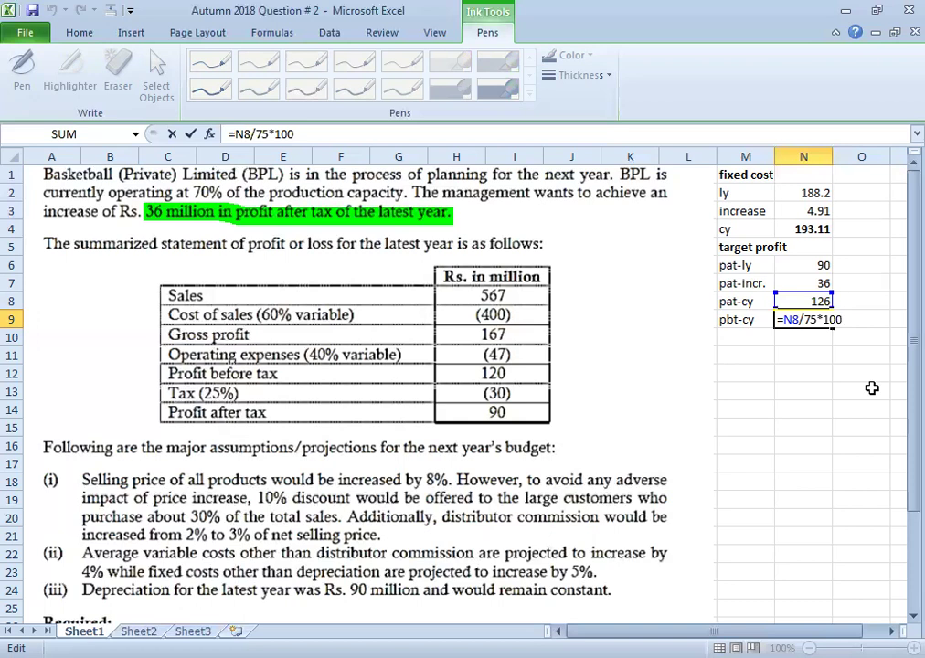
{"action": "key", "text": "Return"}
- Make the "pbt-cy" label and its value in M9:N9 bold
{"action": "key", "text": "Up"}
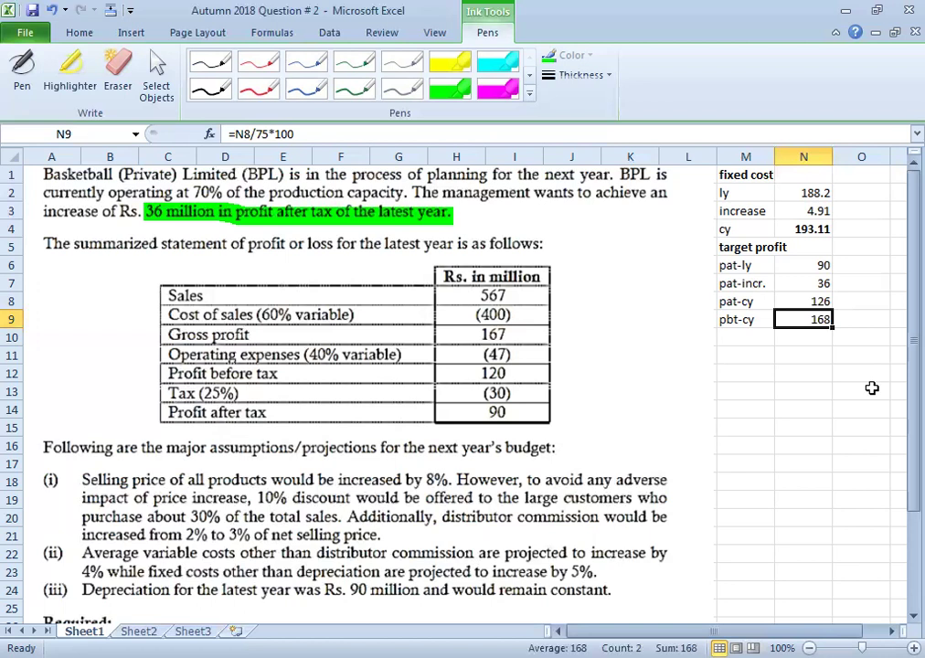
{"action": "key", "text": "ctrl+b"}
{"action": "key", "text": "Down"}
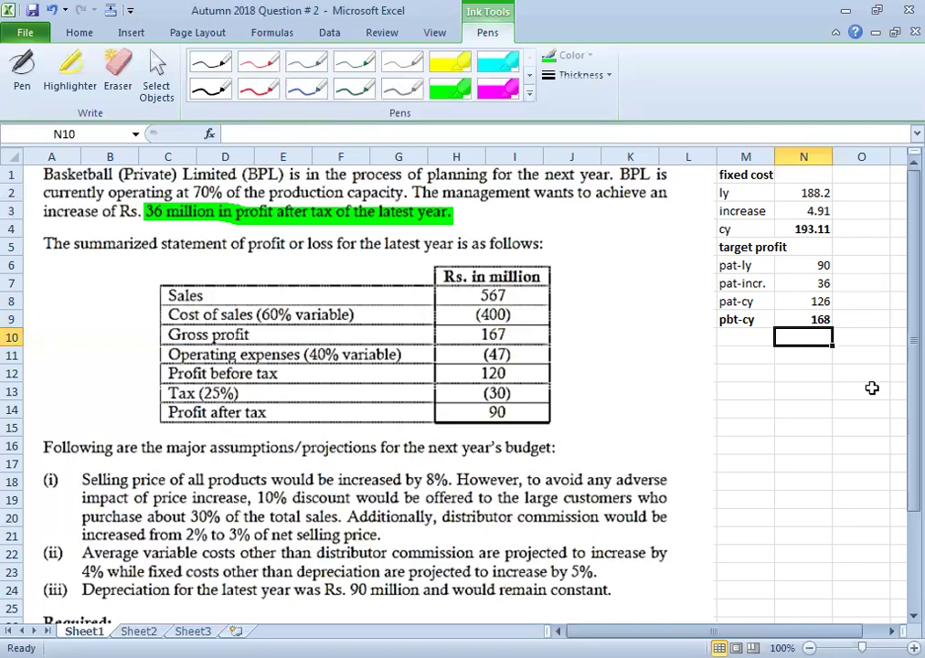
- Make the fixed cost "cy" label in M4 bold to match its value in N4
{"action": "key", "text": "Up"}
{"action": "key", "text": "Up"}
{"action": "key", "text": "Up"}
{"action": "key", "text": "Up"}
{"action": "key", "text": "Up"}
{"action": "key", "text": "Up"}
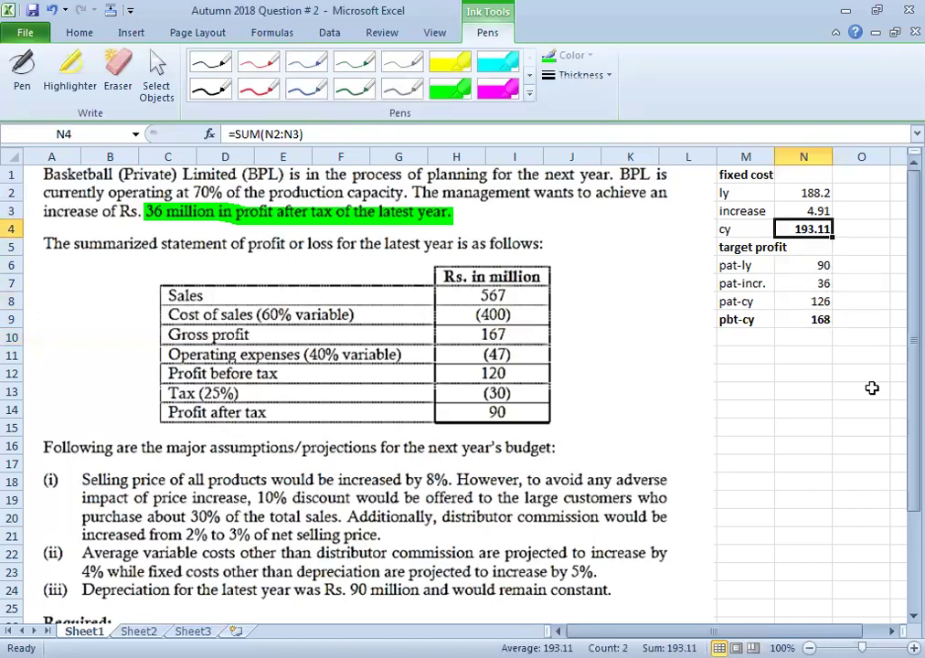
{"action": "key", "text": "shift+Left"}
{"action": "key", "text": "ctrl+b"}
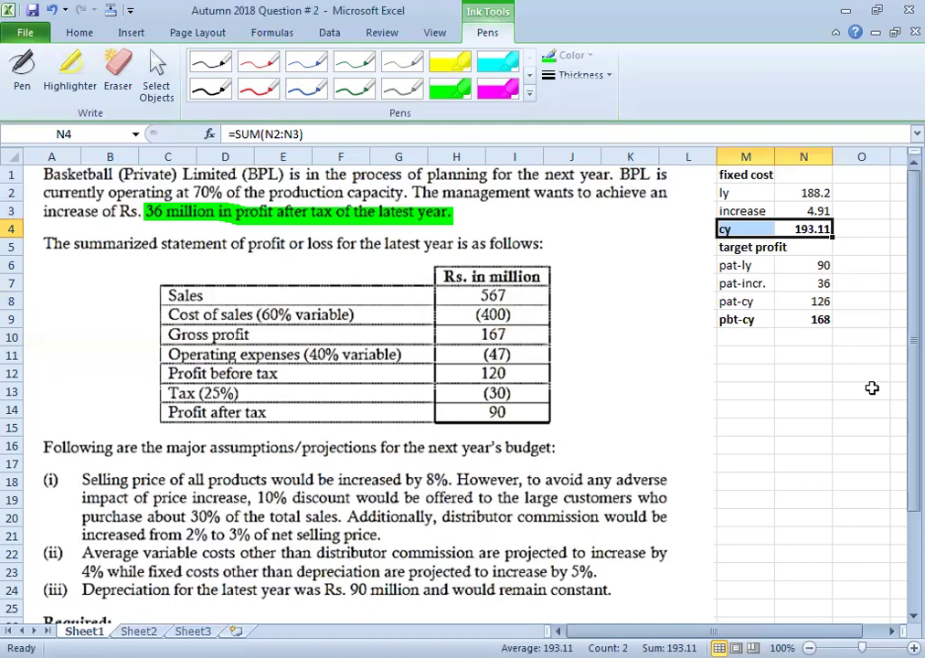
- Enter the label "contribution" in cell M11 below the target profit block
{"action": "key", "text": "Down"}
{"action": "key", "text": "Down"}
{"action": "key", "text": "Down"}
{"action": "key", "text": "Down"}
{"action": "key", "text": "Down"}
{"action": "key", "text": "Down"}
{"action": "key", "text": "Down"}
{"action": "key", "text": "Left"}
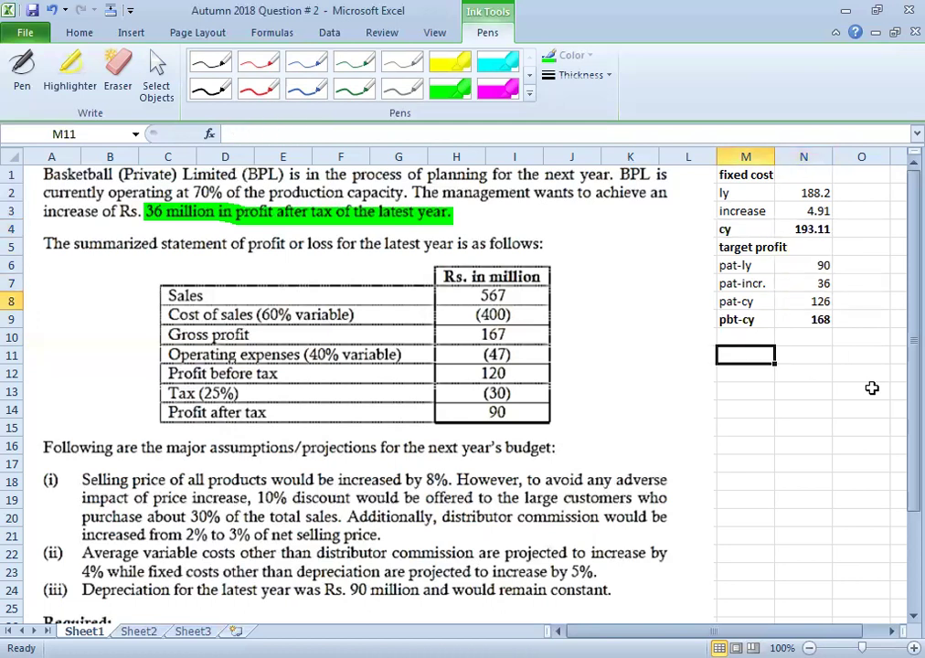
{"action": "type", "text": "contribution"}
{"action": "key", "text": "Return"}
- Compute the contribution in O11 by adding fixed cost and target profit before tax with =N4+N9
{"action": "key", "text": "Right"}
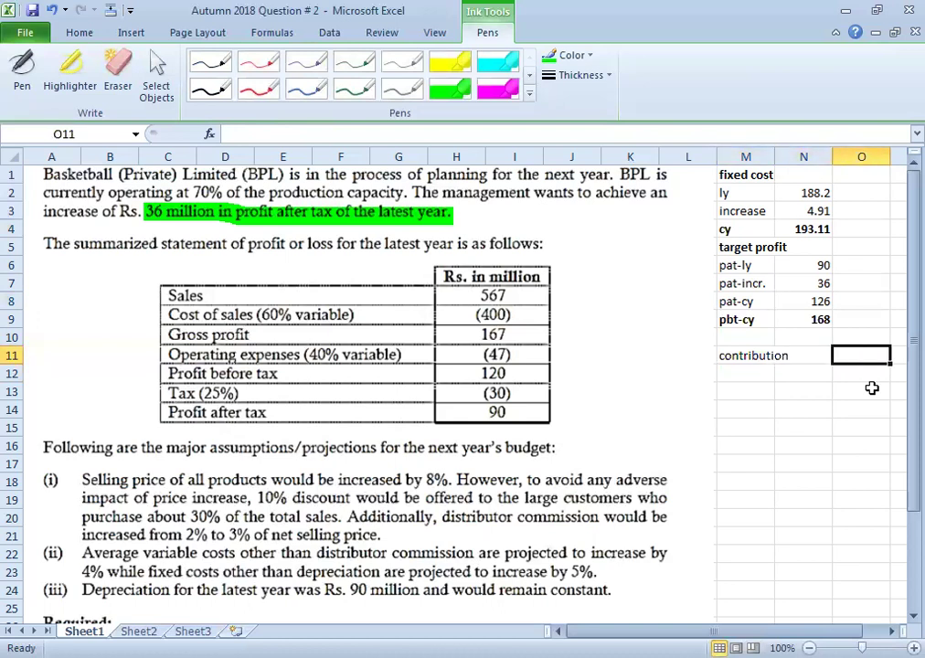
{"action": "type", "text": "="}
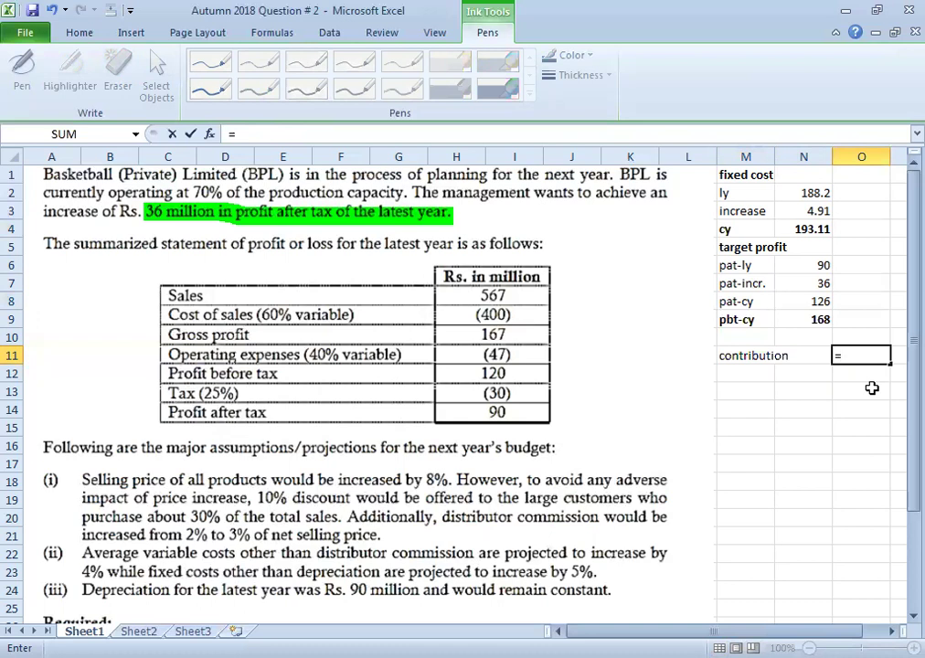
{"action": "key", "text": "Left"}
{"action": "key", "text": "Up"}
{"action": "key", "text": "Up"}
{"action": "key", "text": "Up"}
{"action": "key", "text": "Up"}
{"action": "key", "text": "Up"}
{"action": "key", "text": "Up"}
{"action": "key", "text": "Up"}
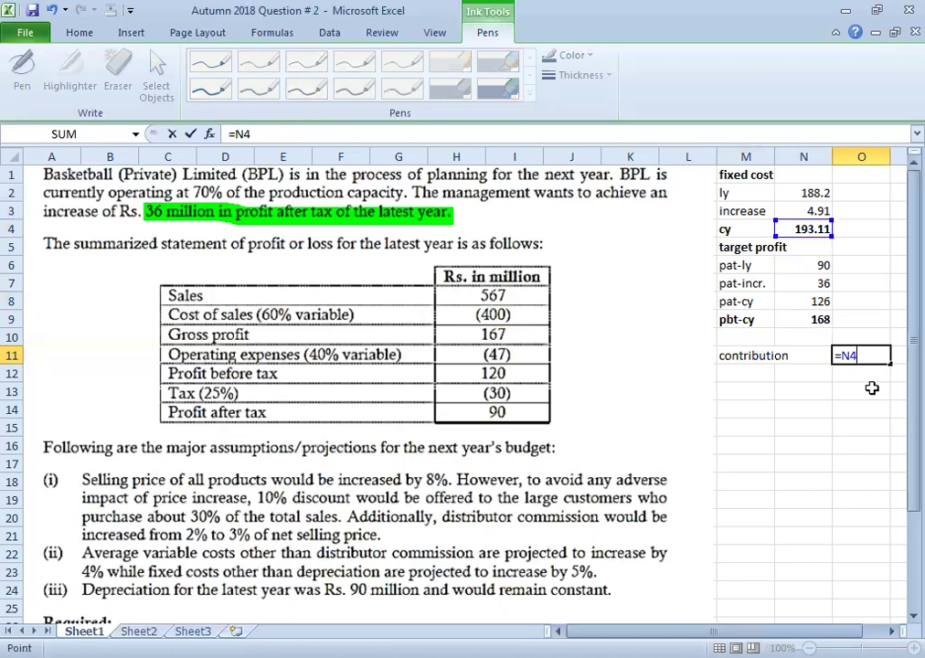
{"action": "type", "text": "+"}
{"action": "key", "text": "Left"}
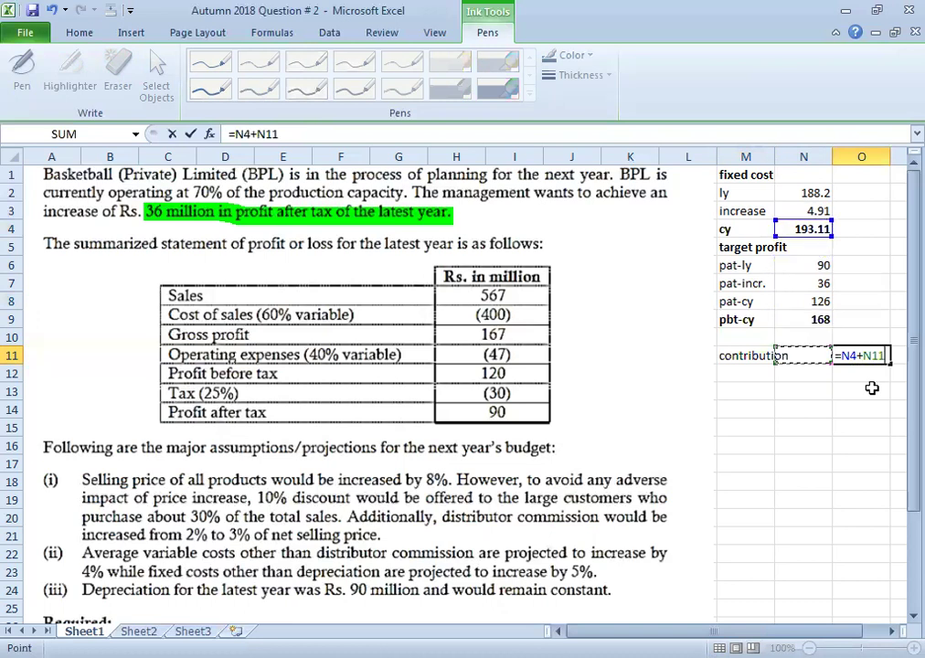
{"action": "key", "text": "Up"}
{"action": "key", "text": "Up"}
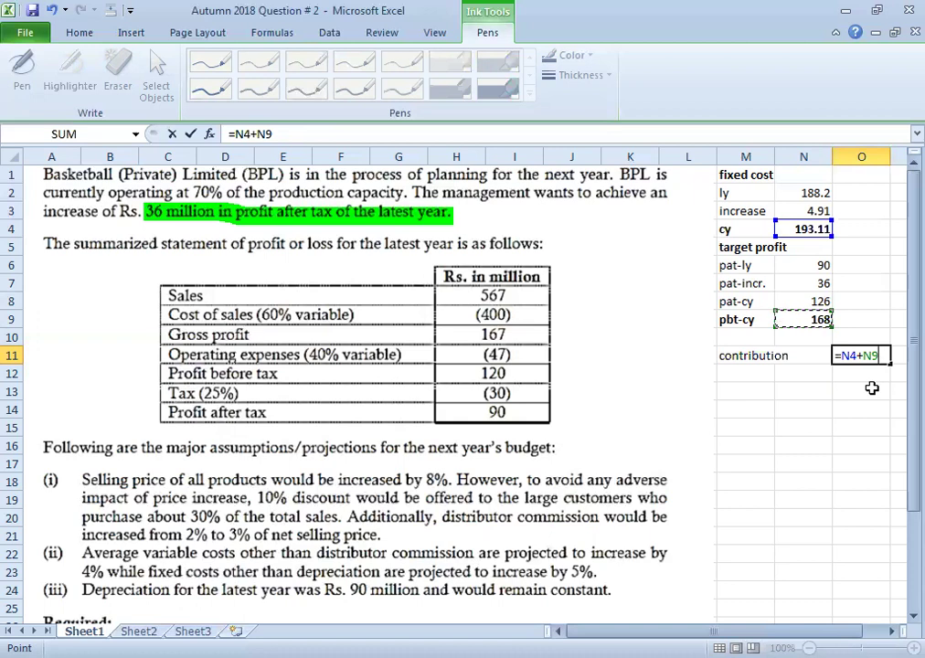
{"action": "key", "text": "Return"}
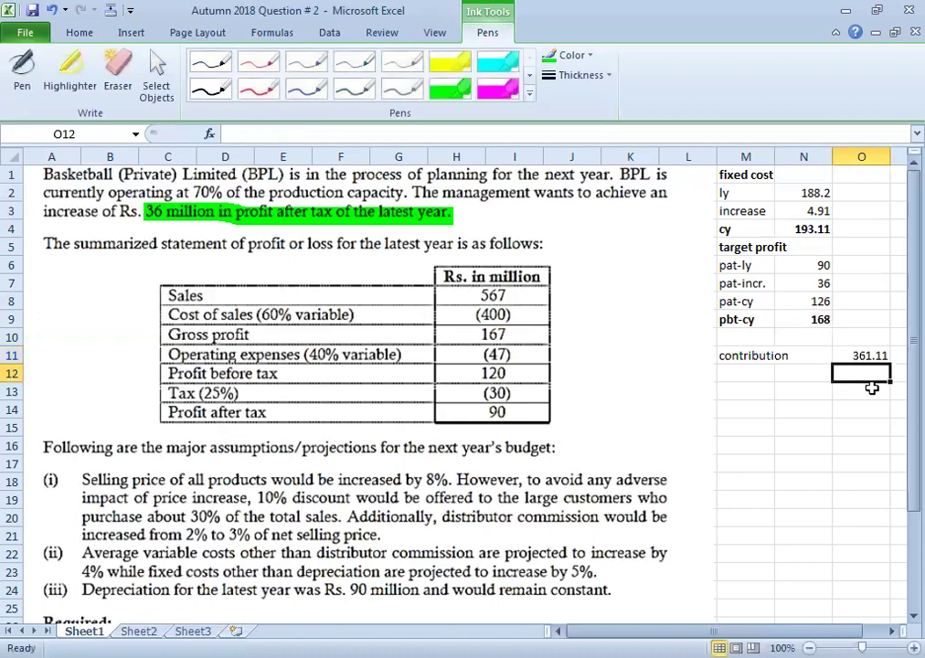
- Review the formulas behind the pbt-cy value in N9 and the contribution in O11
{"action": "key", "text": "Left"}
{"action": "key", "text": "Up"}
{"action": "key", "text": "Up"}
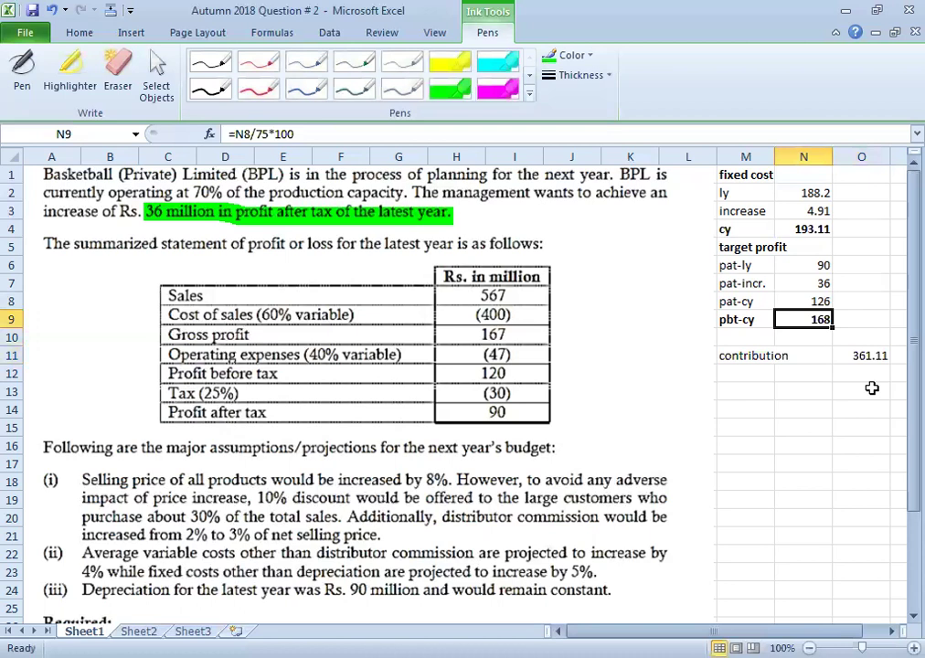
{"action": "key", "text": "F2"}
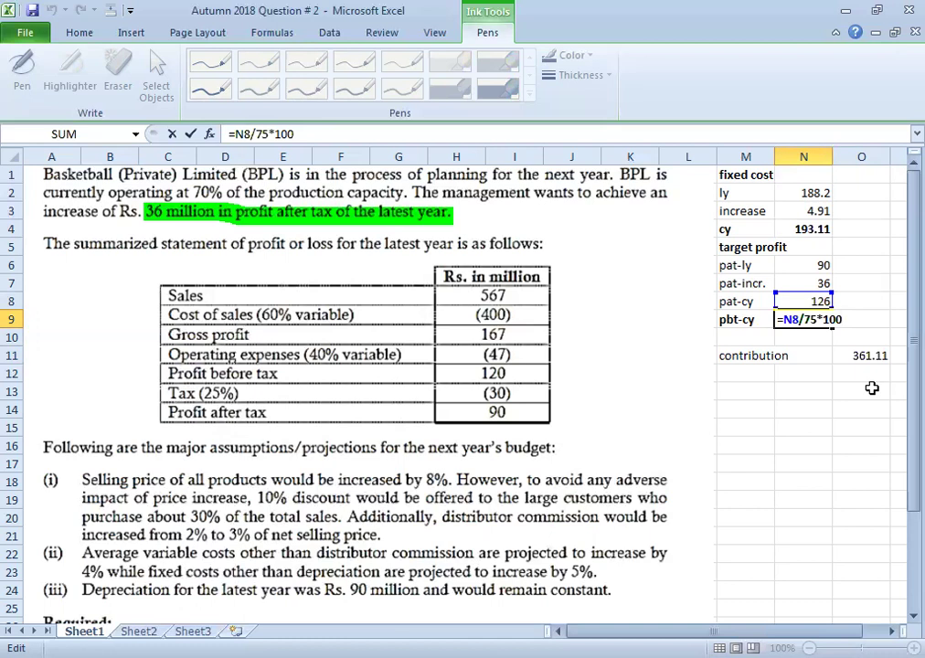
{"action": "key", "text": "Return"}
{"action": "key", "text": "Up"}
{"action": "key", "text": "Down"}
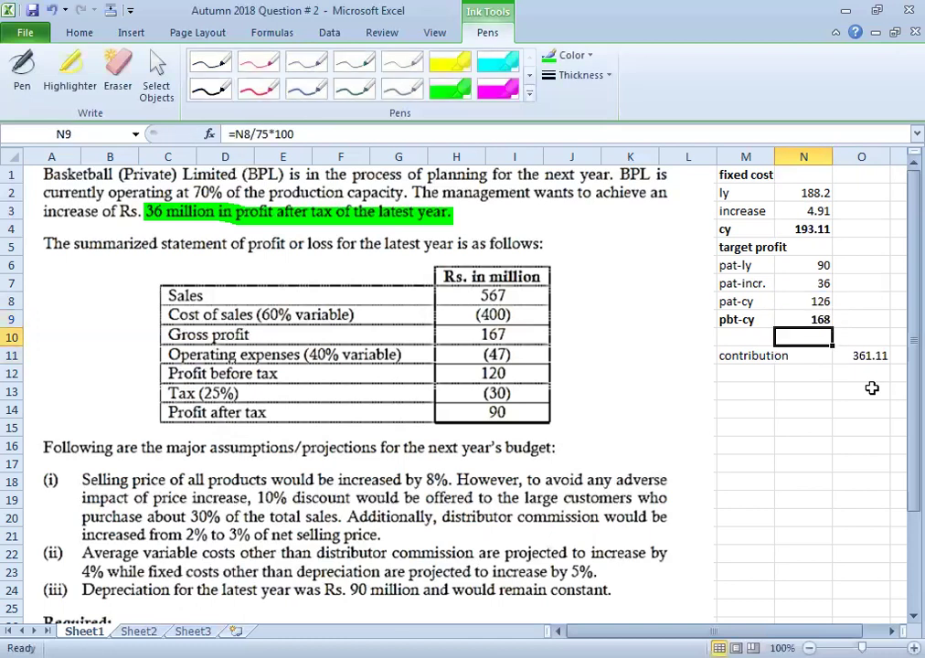
{"action": "key", "text": "Up"}
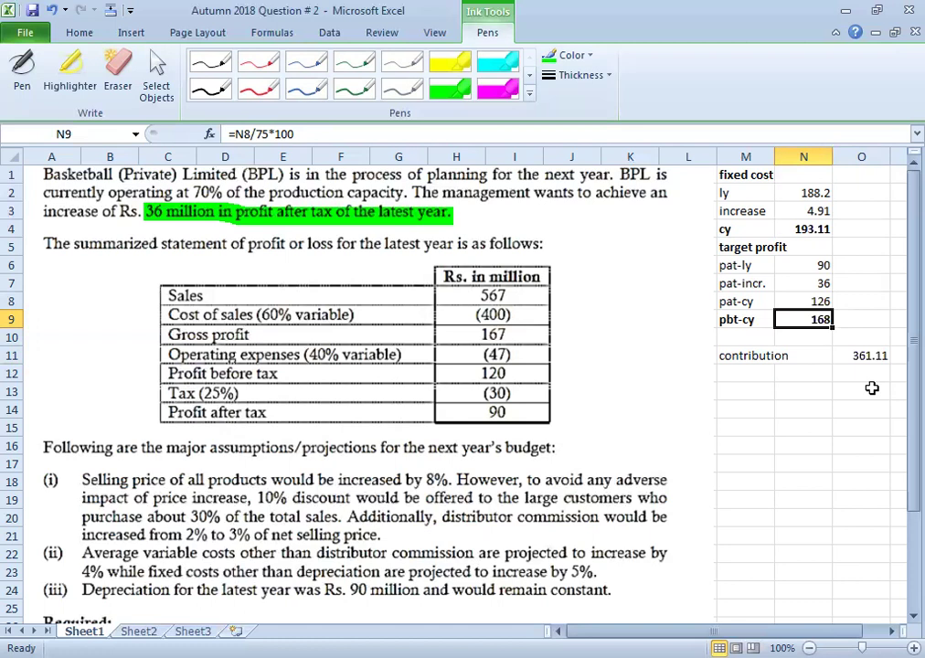
{"action": "key", "text": "Down"}
{"action": "key", "text": "Right"}
{"action": "key", "text": "Down"}
{"action": "key", "text": "F2"}
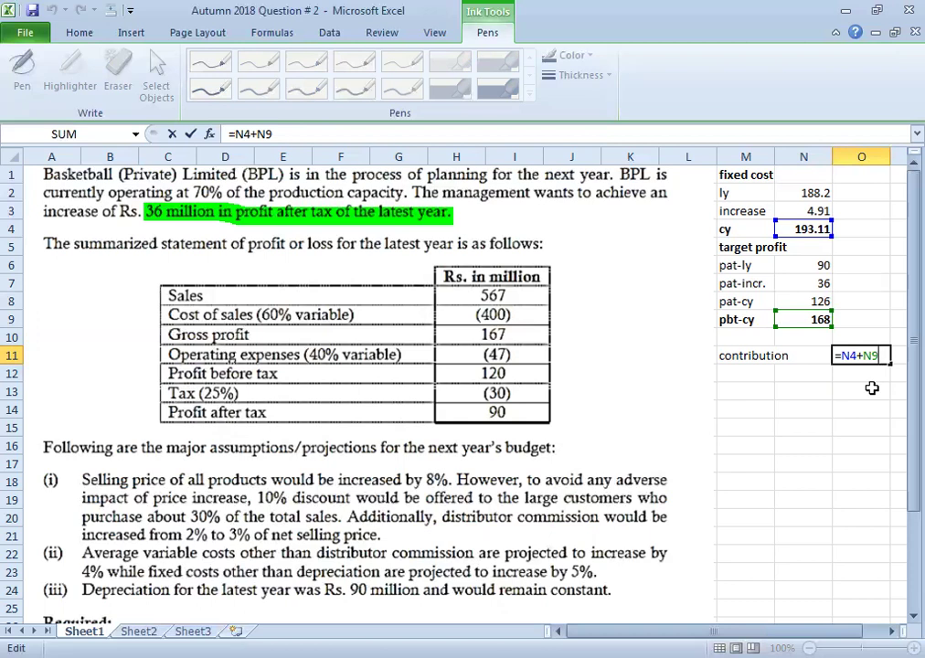
{"action": "left_click", "coordinate": [871, 389]}
{"action": "key", "text": "Left"}
{"action": "key", "text": "Left"}
{"action": "key", "text": "Up"}
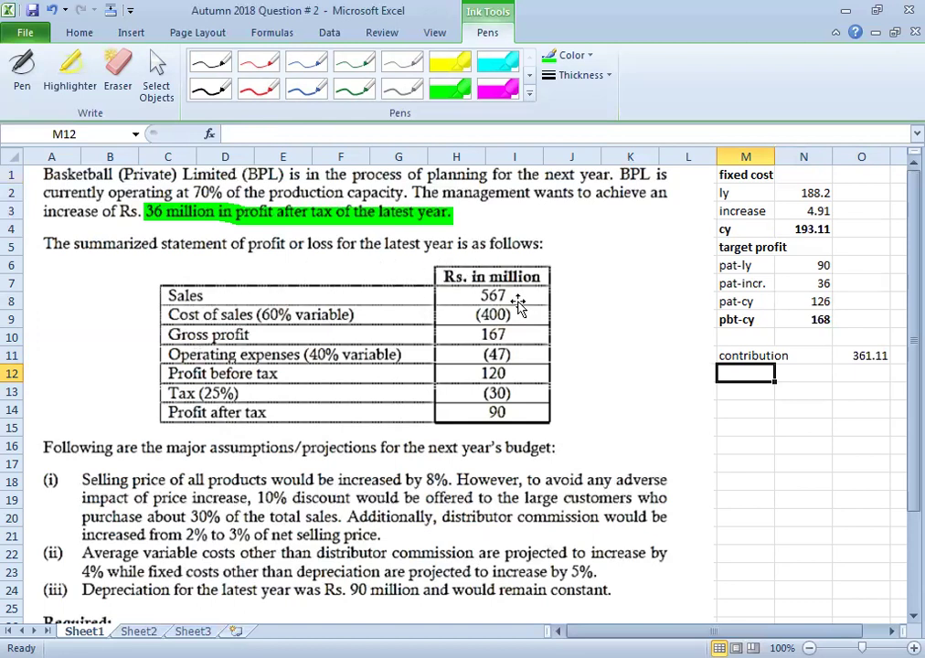
{"action": "key", "text": "Return"}
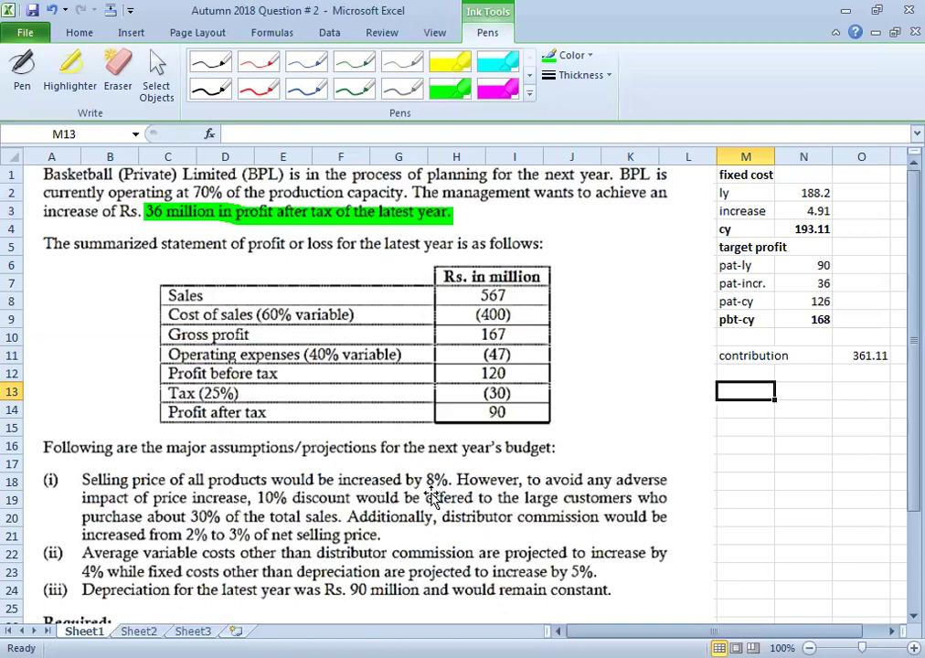
{"action": "key", "text": "Right"}
{"action": "key", "text": "Right"}
{"action": "type", "text": "="}
{"action": "key", "text": "Escape"}
{"action": "key", "text": "Left"}
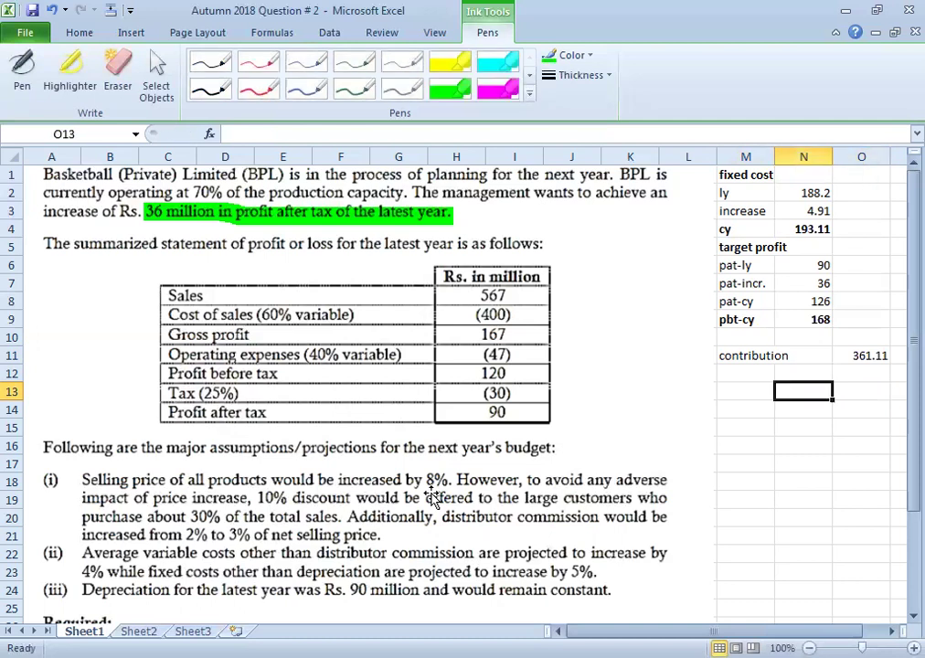
- Enter the heading "Sales" in cell M13 and make it bold
{"action": "key", "text": "Left"}
{"action": "type", "text": "Sales"}
{"action": "key", "text": "ctrl+Return"}
{"action": "key", "text": "ctrl+b"}
- Calculate the sales with the 8% price increase in O14 using =567*1.08
{"action": "key", "text": "Down"}
{"action": "key", "text": "Right"}
{"action": "key", "text": "Right"}
{"action": "type", "text": "="}
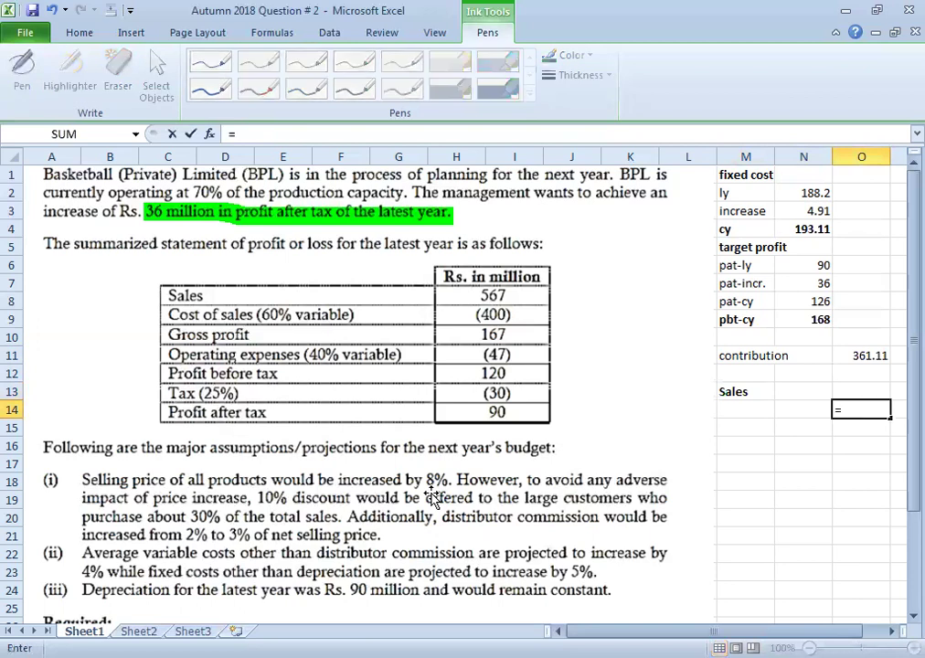
{"action": "type", "text": "567*1.08"}
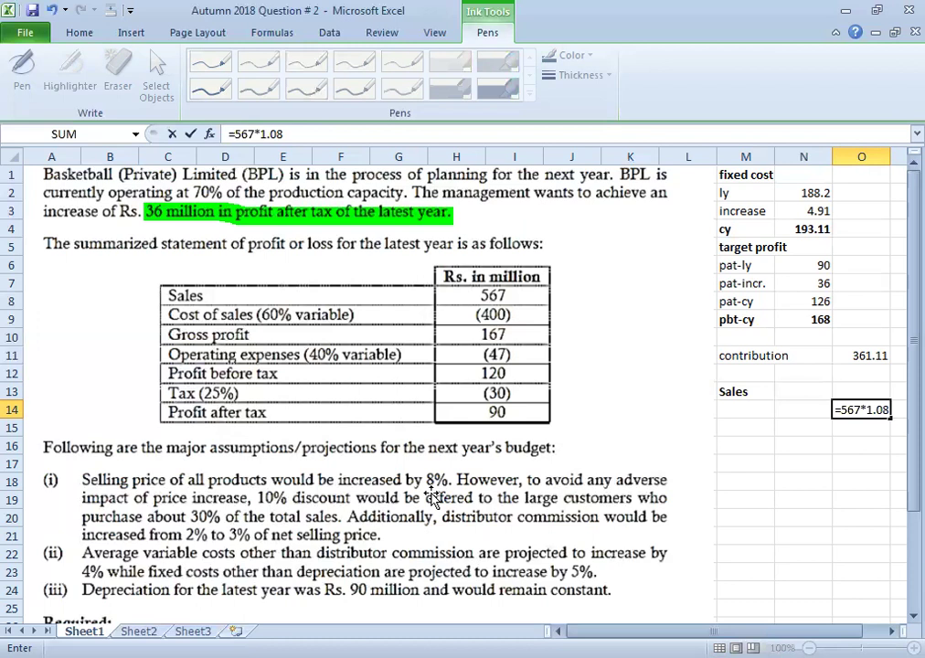
{"action": "key", "text": "ctrl+Return"}
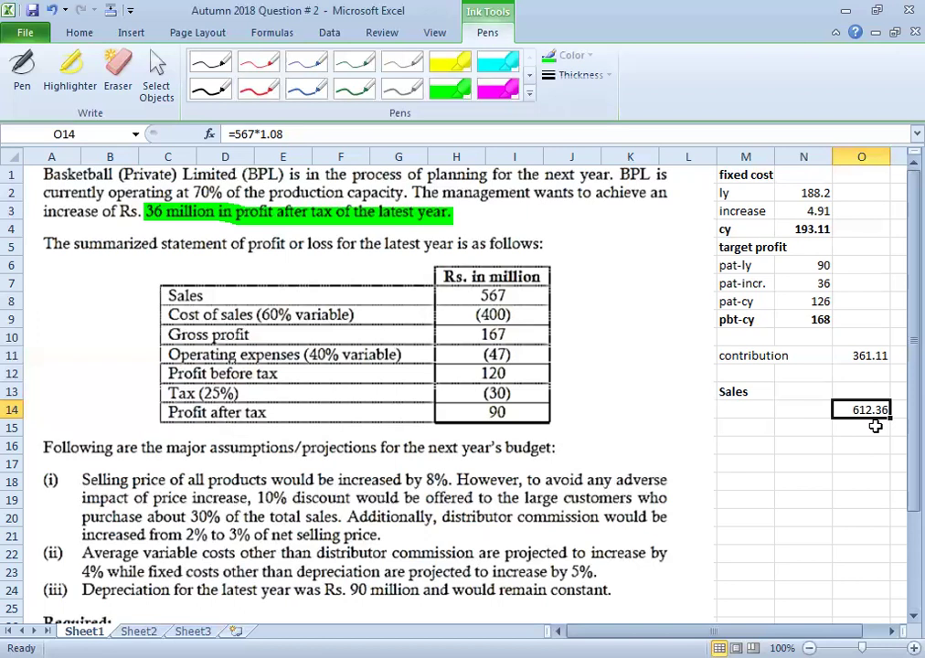
- Calculate the large-customer discount as a deduction in O15 with the formula =-O14*30%*10%
{"action": "left_click", "coordinate": [875, 425]}
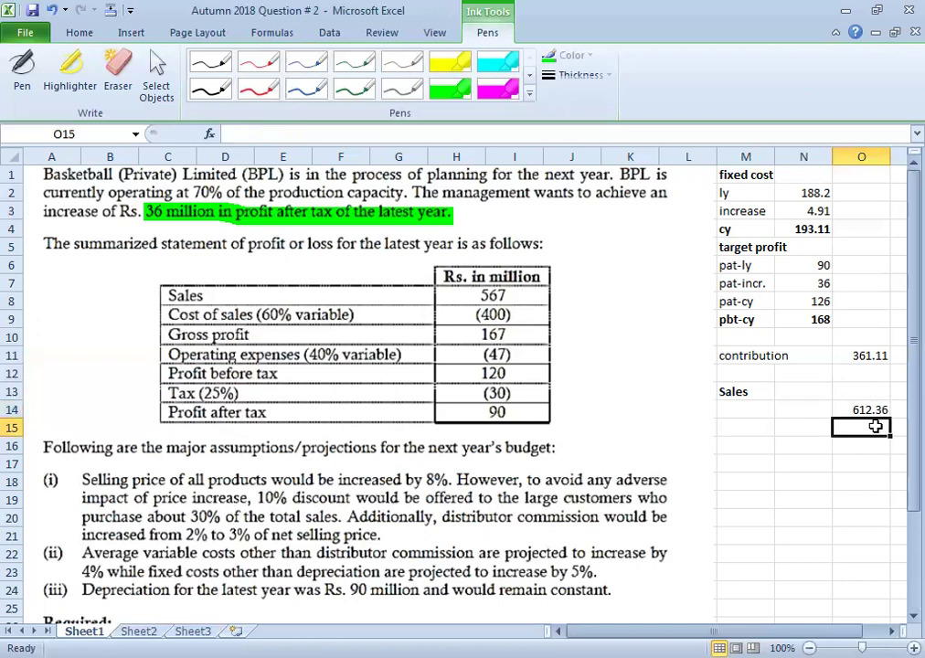
{"action": "type", "text": "=-"}
{"action": "key", "text": "Up"}
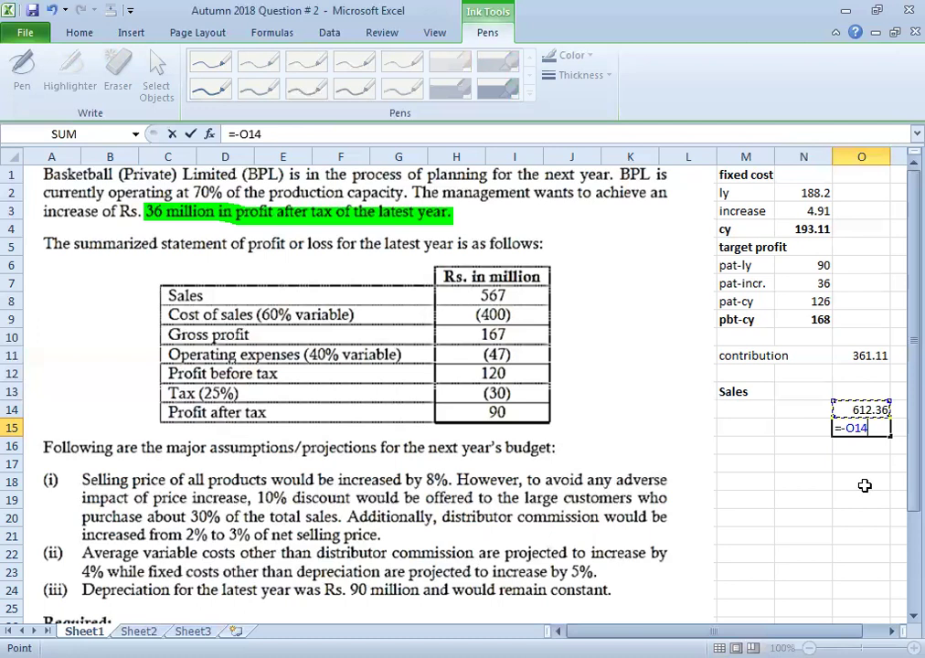
{"action": "type", "text": "*30%"}
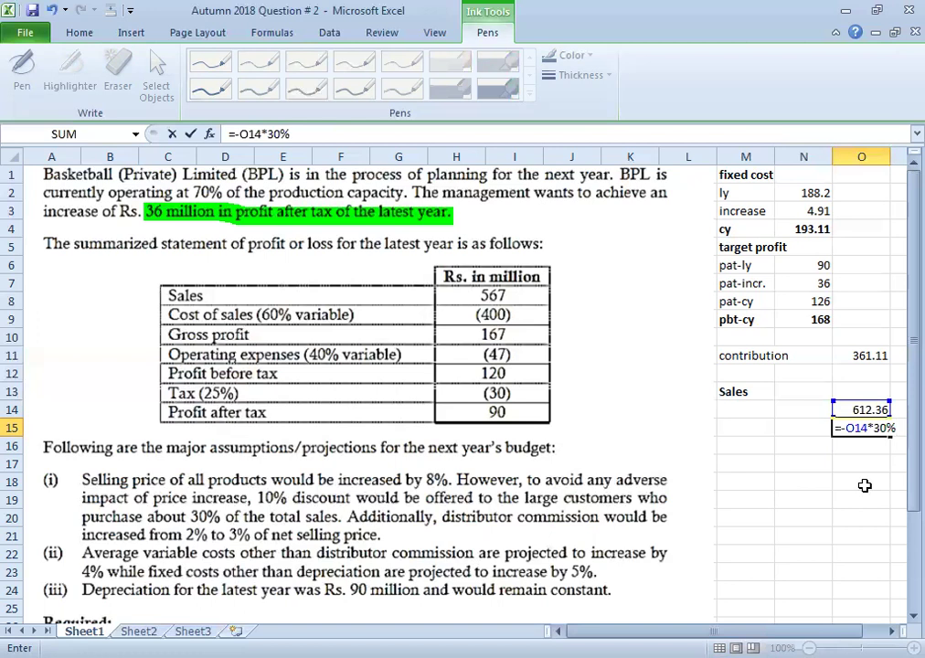
{"action": "type", "text": "*10%"}
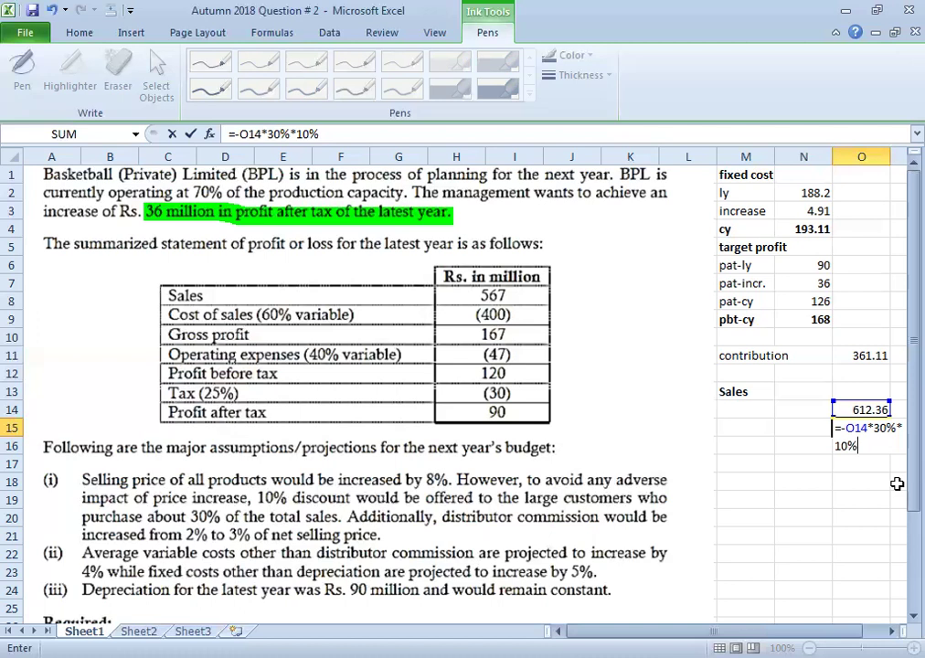
{"action": "key", "text": "Return"}
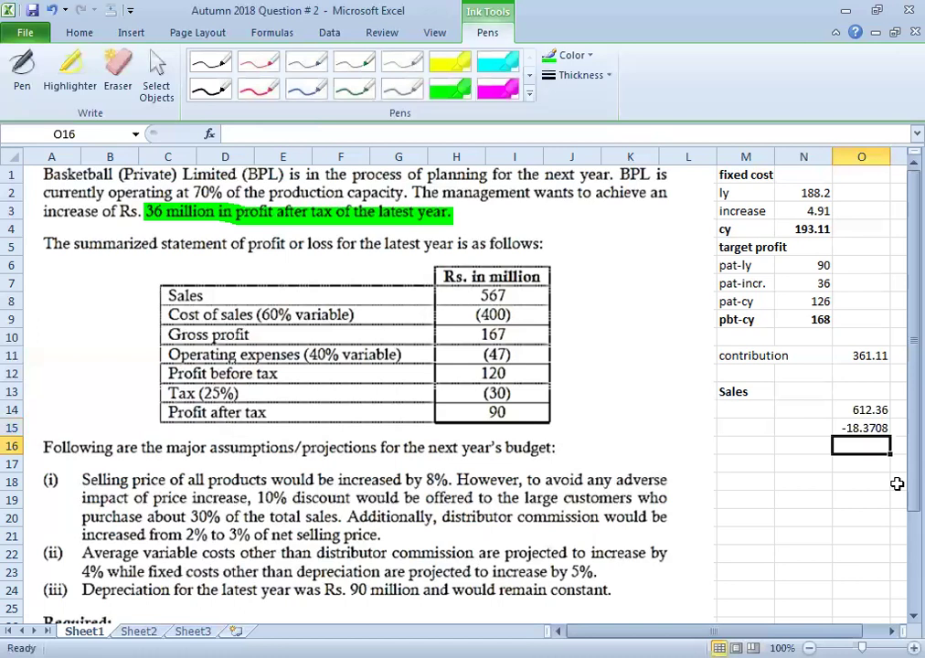
- Sum O14:O15 in cell O16 to get the net sales, and make O14 the active cell
{"action": "key", "text": "alt+equal"}
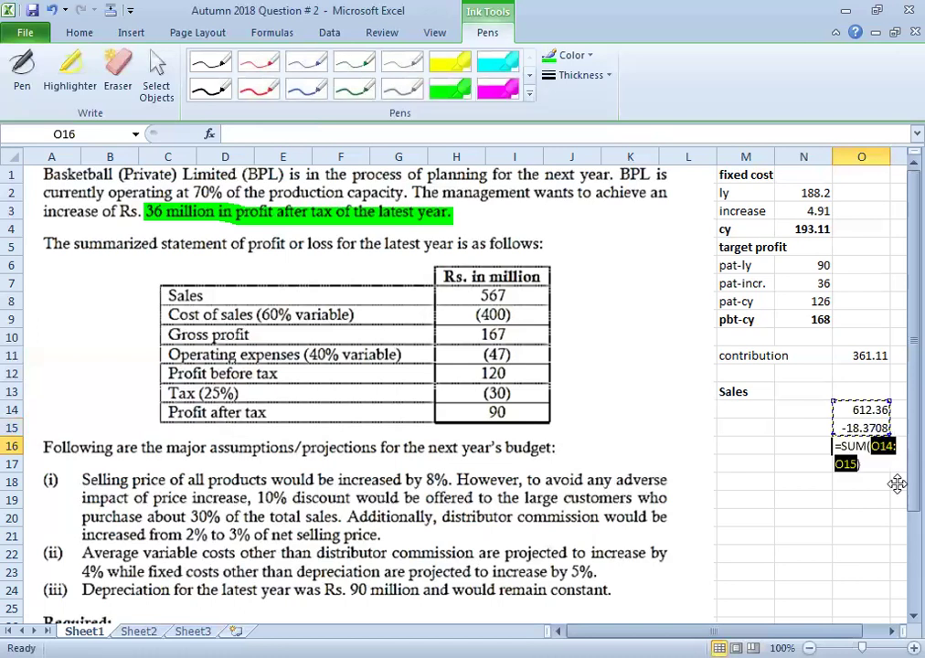
{"action": "key", "text": "ctrl+Return"}
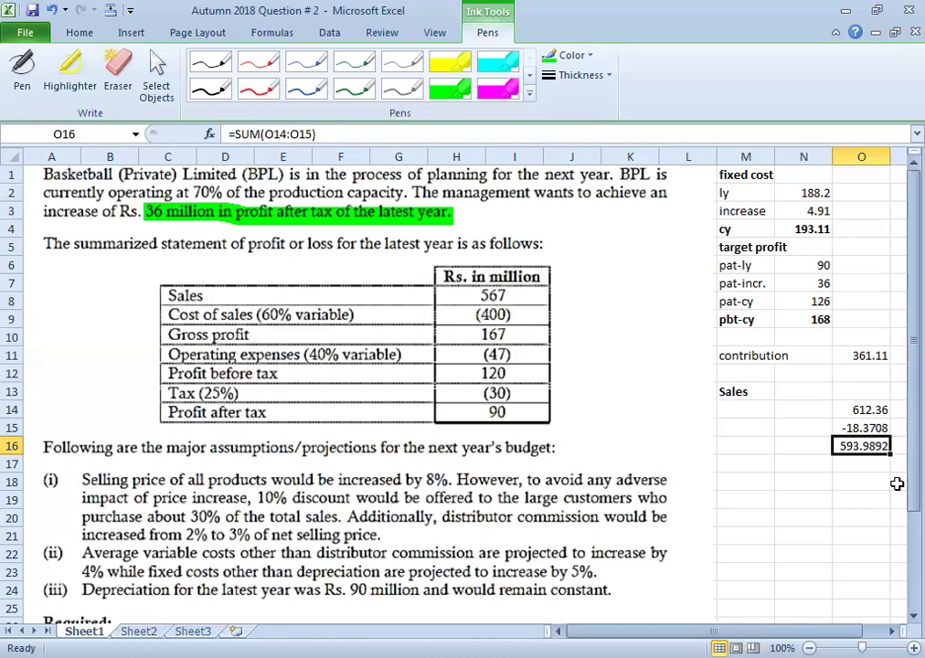
{"action": "key", "text": "Up"}
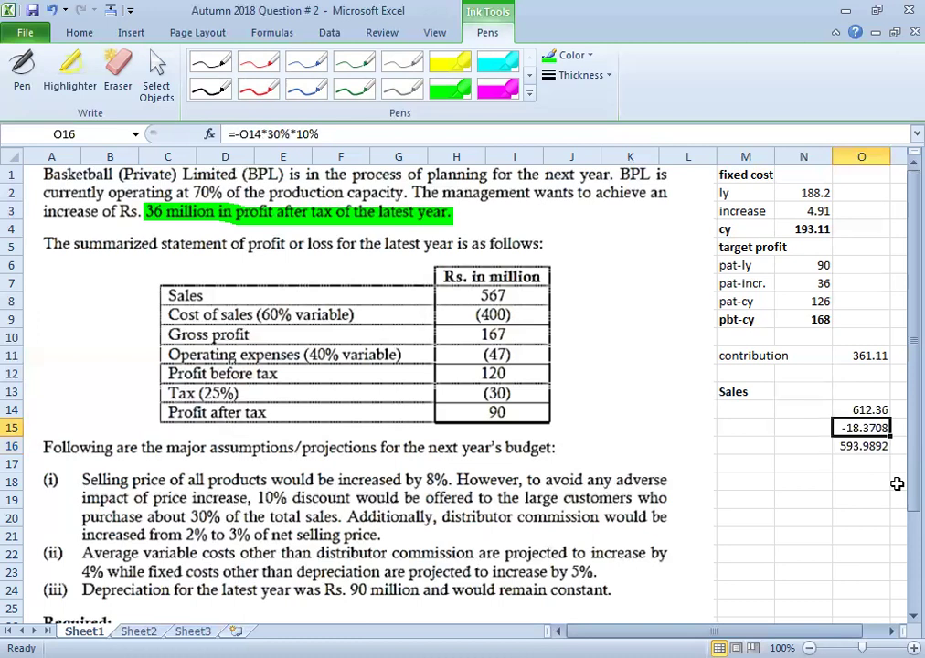
{"action": "key", "text": "Up"}
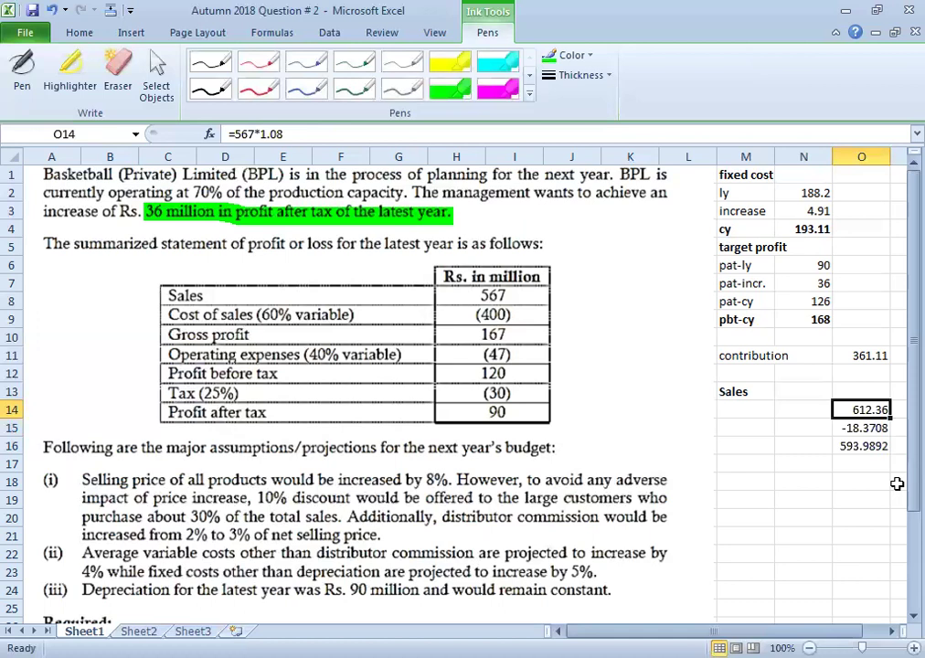
{"action": "key", "text": "Down"}
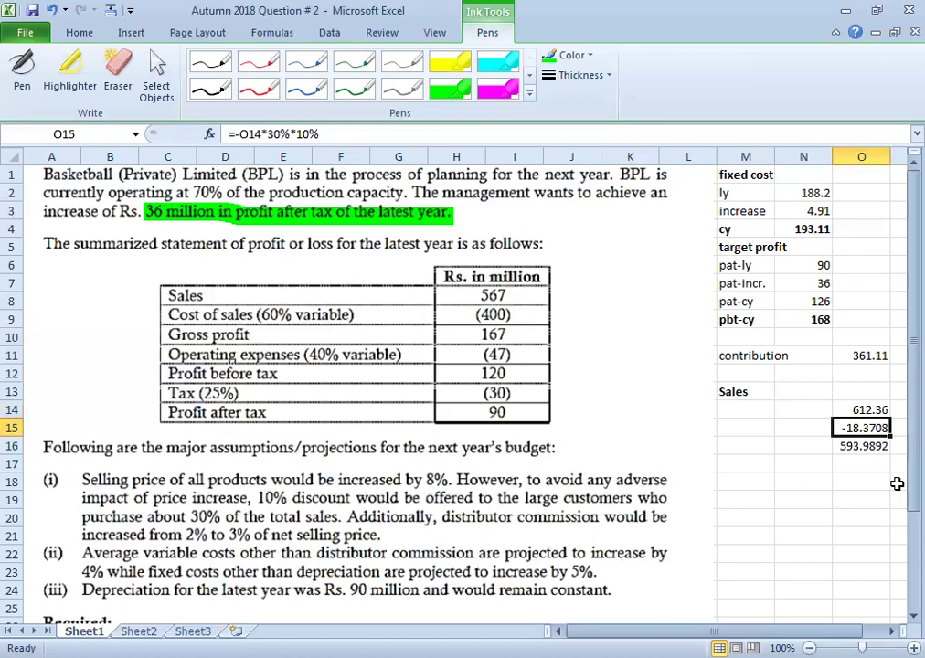
{"action": "key", "text": "Down"}
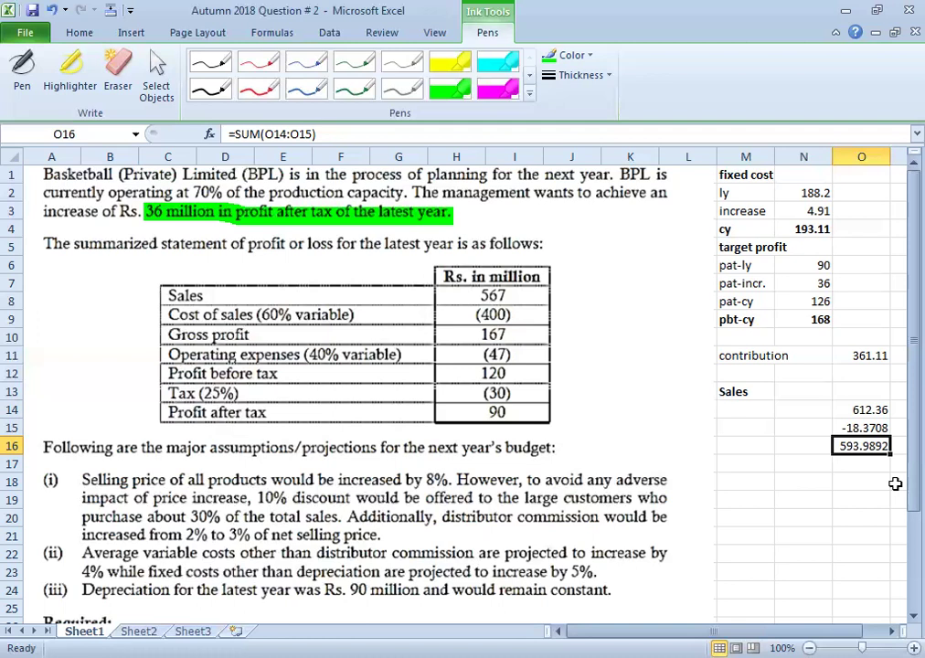
{"action": "key", "text": "Return"}
{"action": "key", "text": "Up"}
{"action": "key", "text": "Down"}
{"action": "key", "text": "Down"}
{"action": "key", "text": "ctrl+space"}
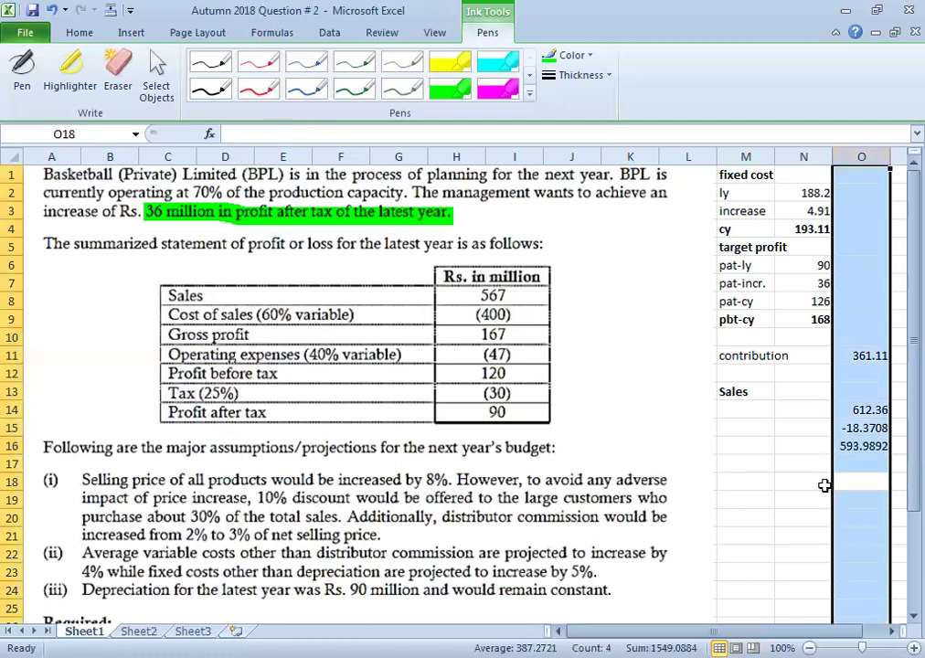
{"action": "left_click", "coordinate": [825, 487]}
{"action": "key", "text": "ctrl+space"}
{"action": "left_click", "coordinate": [753, 498]}
{"action": "key", "text": "ctrl+space"}
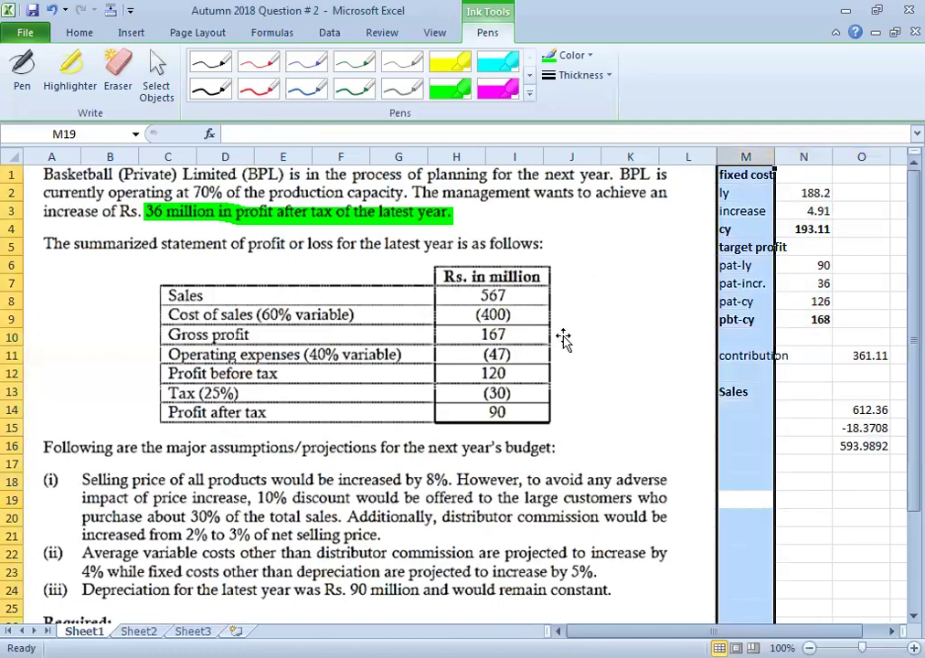
{"action": "left_click", "coordinate": [881, 284]}
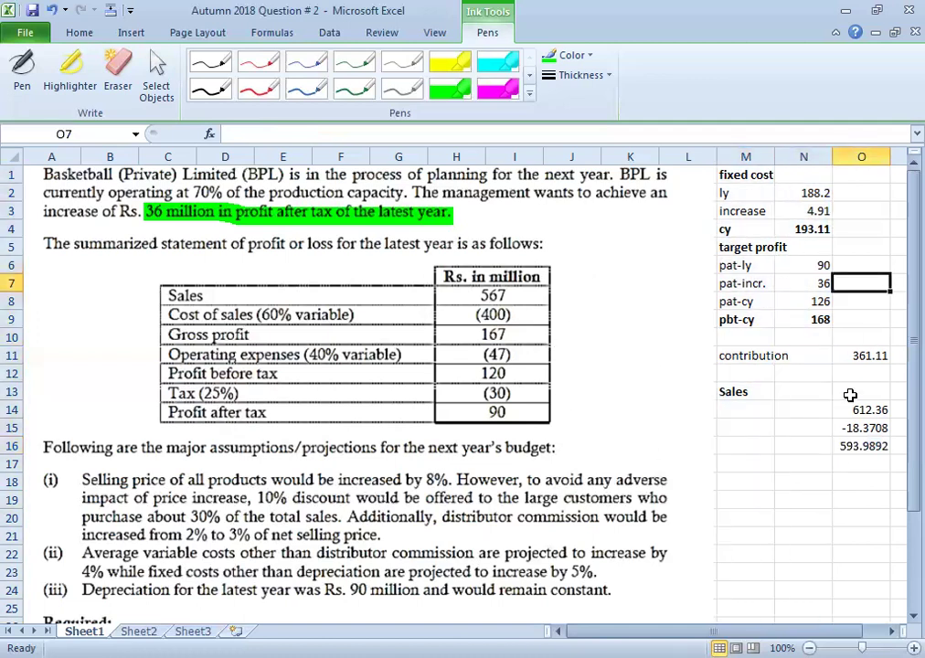
- Label the net total row by entering "net sales" in cell M16
{"action": "left_click", "coordinate": [837, 552]}
{"action": "key", "text": "ctrl+space"}
{"action": "key", "text": "Up"}
{"action": "key", "text": "Up"}
{"action": "key", "text": "Up"}
{"action": "key", "text": "Up"}
{"action": "key", "text": "Up"}
{"action": "key", "text": "Up"}
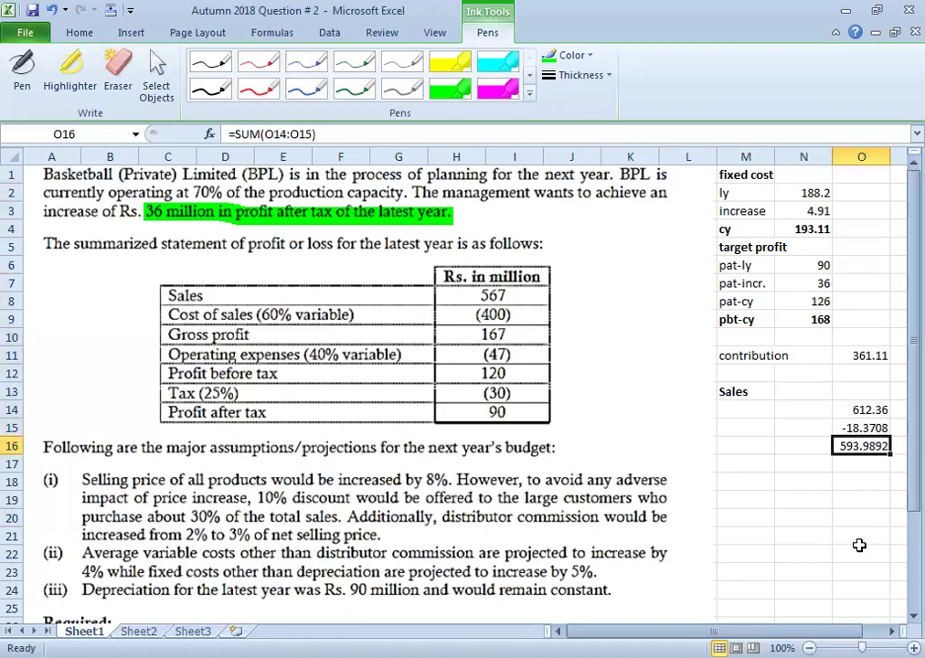
{"action": "key", "text": "Left"}
{"action": "key", "text": "Left"}
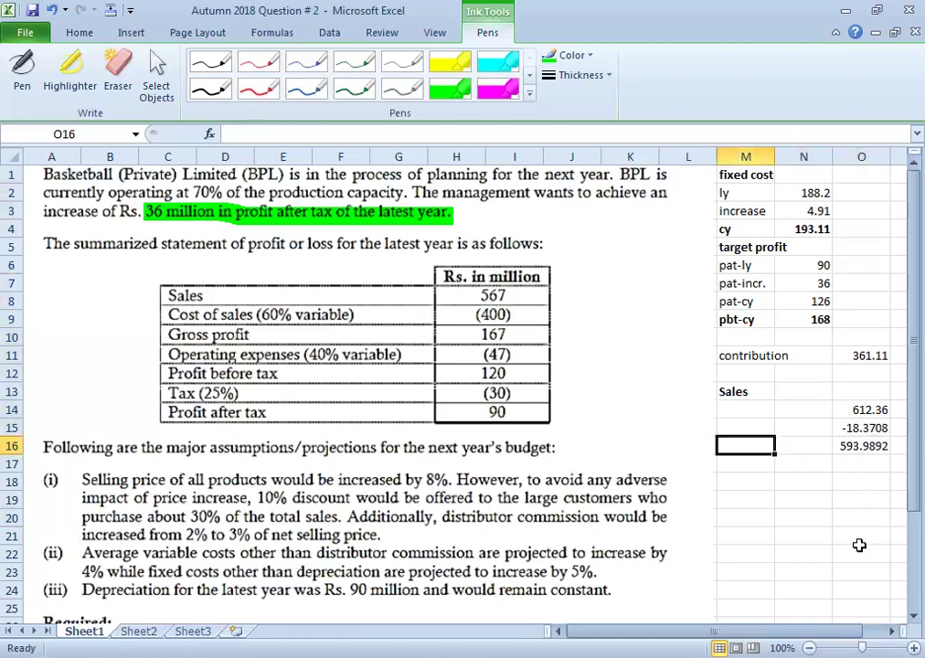
{"action": "type", "text": "net sales"}
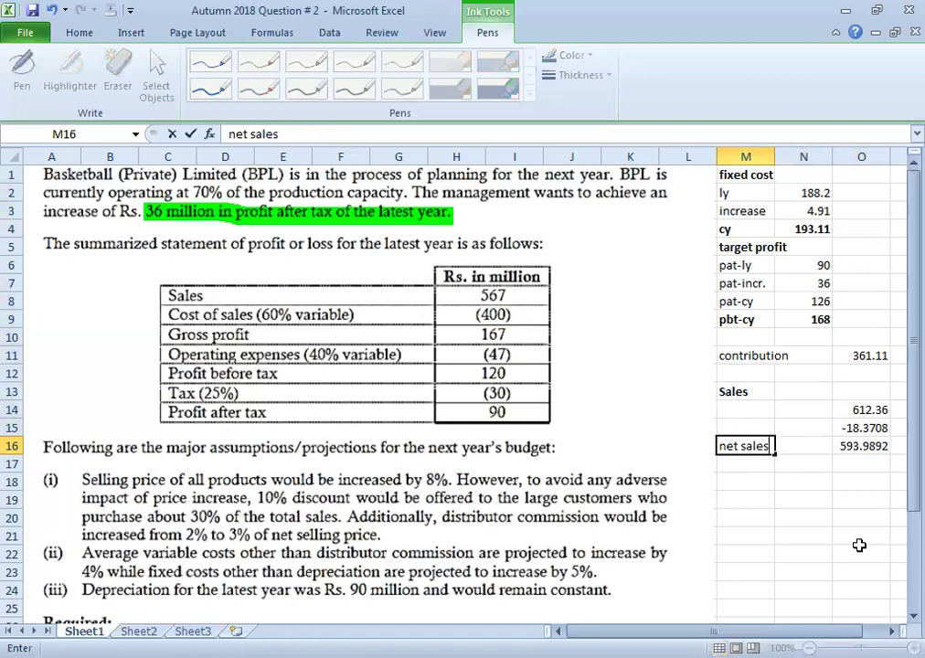
{"action": "key", "text": "Return"}
{"action": "key", "text": "Up"}
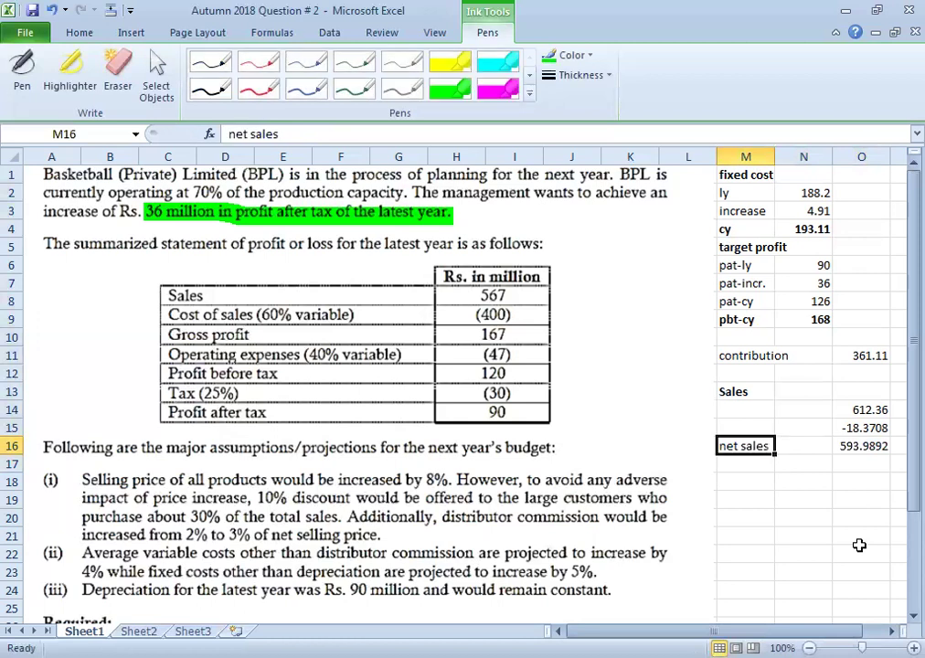
- Enter the label "comission" in cell M17 and make O17 the active cell
{"action": "key", "text": "Down"}
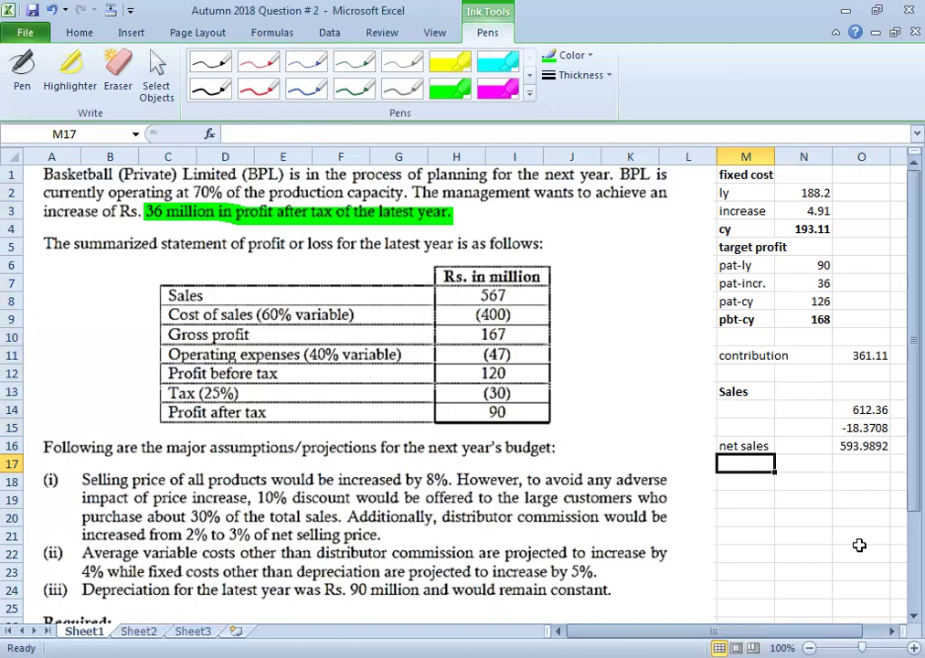
{"action": "type", "text": "comission"}
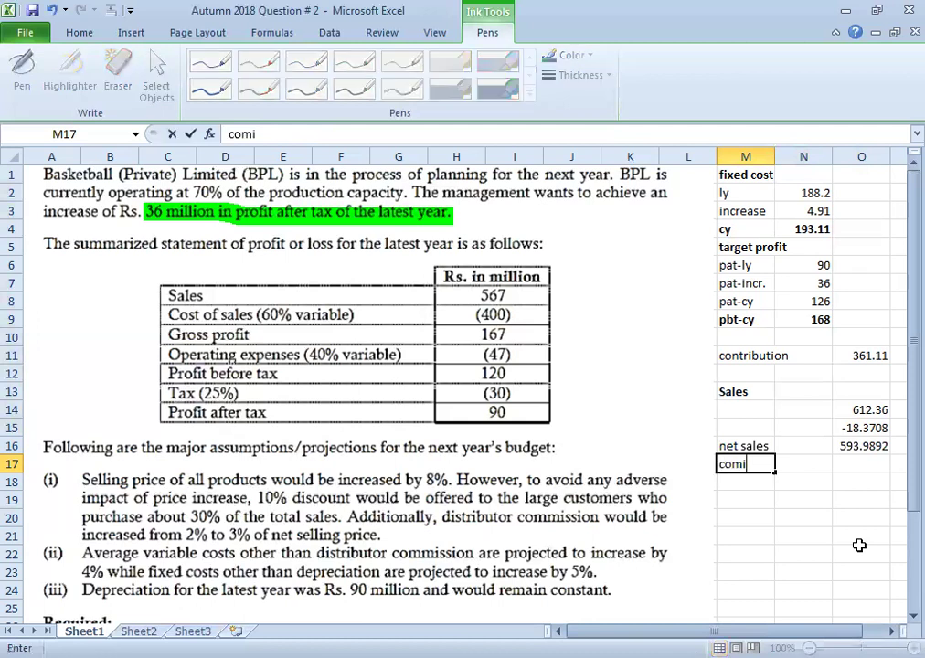
{"action": "key", "text": "Return"}
{"action": "key", "text": "Right"}
{"action": "key", "text": "Right"}
{"action": "key", "text": "Up"}
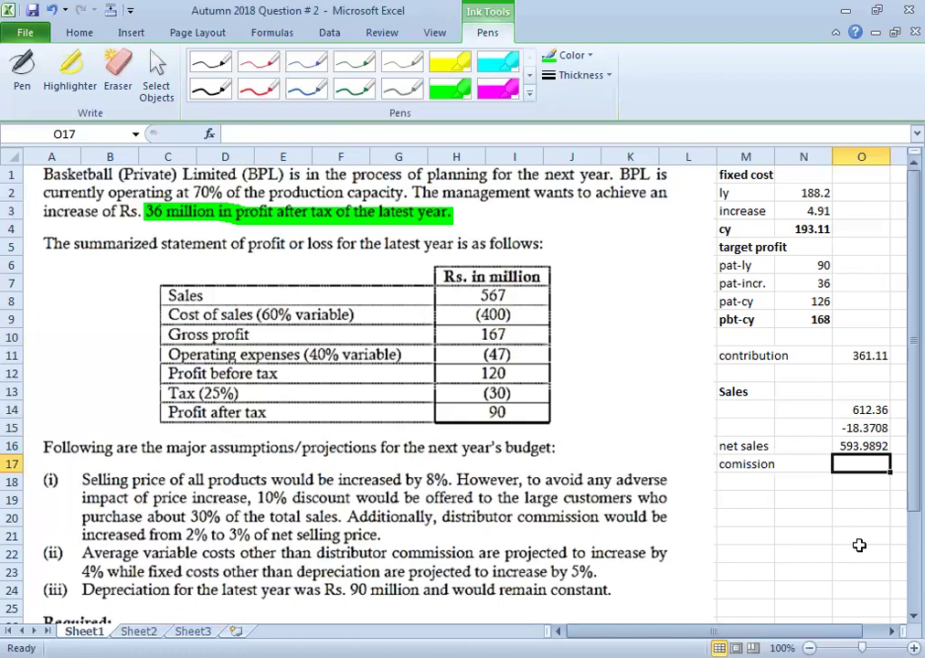
{"action": "key", "text": "Up"}
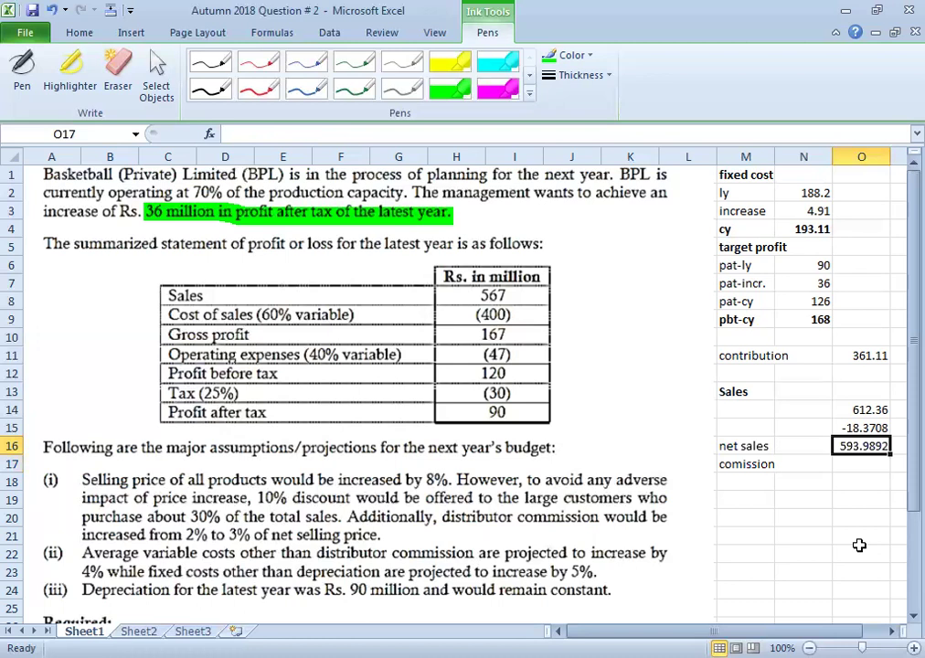
{"action": "key", "text": "Down"}
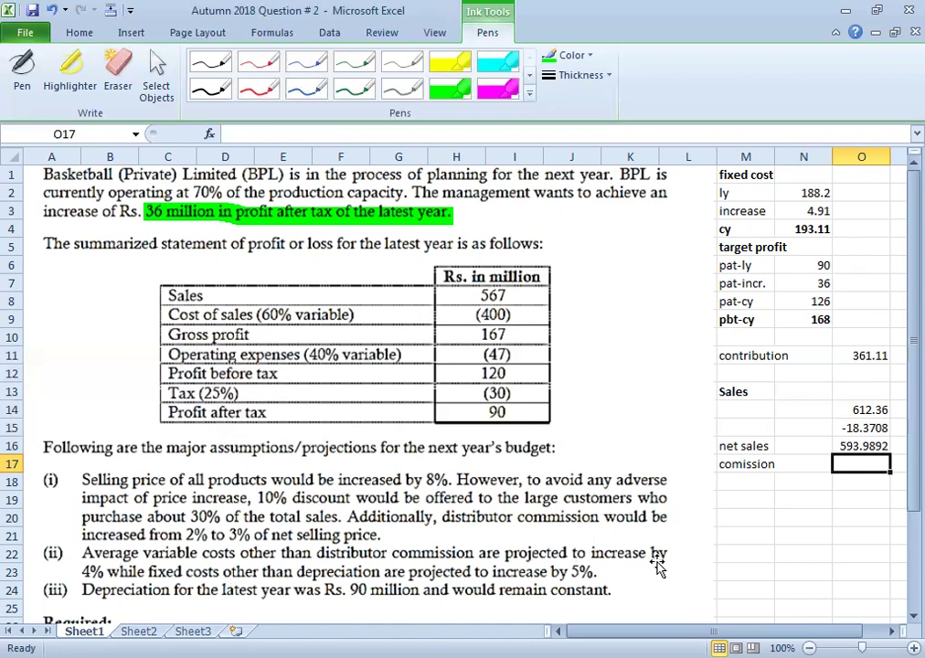
{"action": "key", "text": "Down"}
{"action": "key", "text": "Down"}
{"action": "key", "text": "Down"}
{"action": "key", "text": "Down"}
{"action": "key", "text": "Down"}
{"action": "key", "text": "Down"}
{"action": "key", "text": "Down"}
{"action": "key", "text": "Down"}
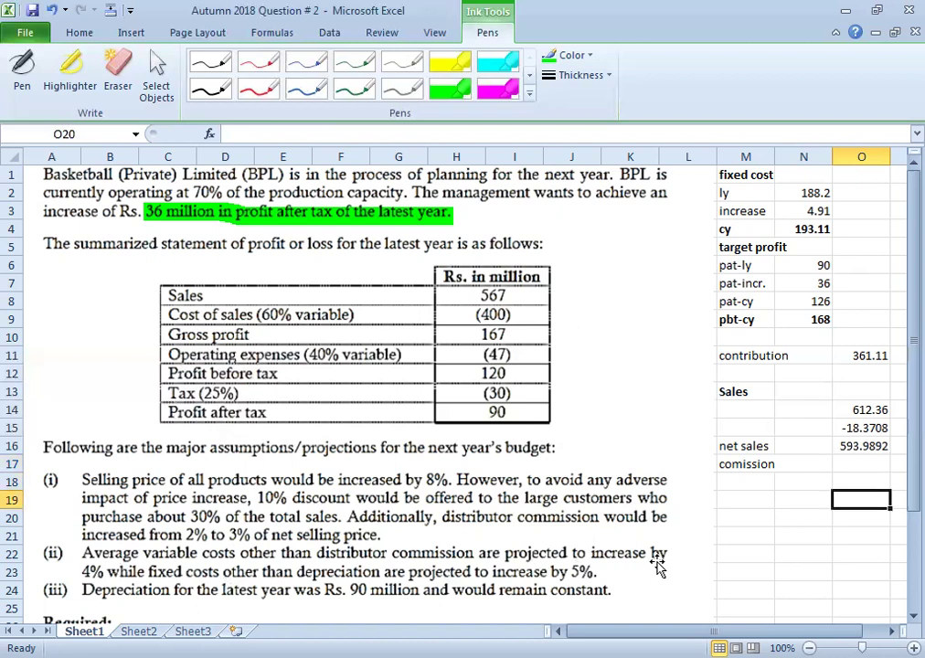
{"action": "key", "text": "Down"}
{"action": "key", "text": "Down"}
{"action": "key", "text": "Up"}
{"action": "key", "text": "Up"}
{"action": "key", "text": "Up"}
{"action": "key", "text": "Up"}
{"action": "key", "text": "Up"}
{"action": "key", "text": "Up"}
{"action": "key", "text": "Up"}
{"action": "key", "text": "Up"}
{"action": "key", "text": "Up"}
{"action": "key", "text": "Up"}
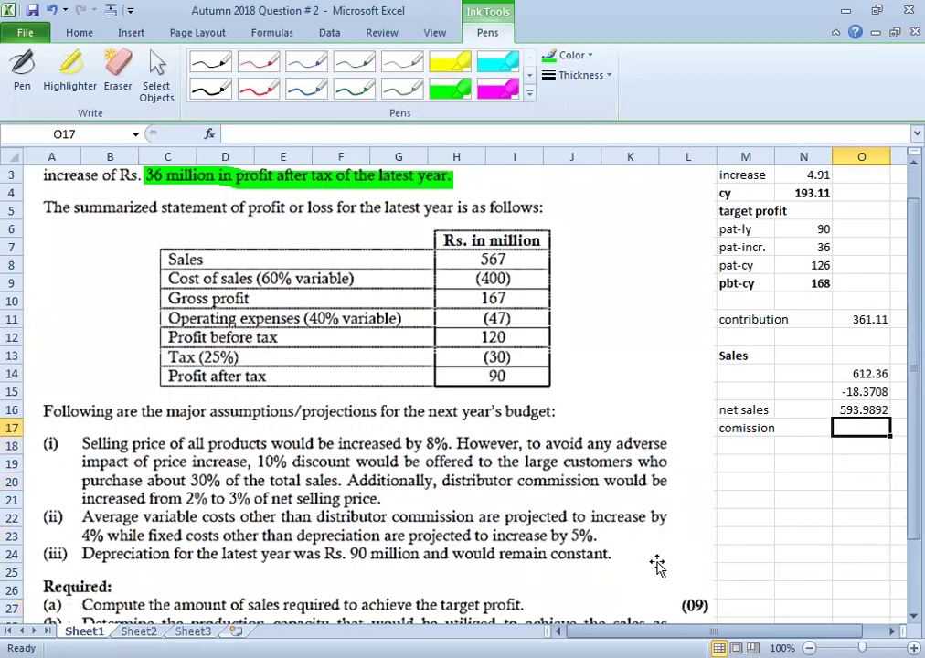
- Calculate the distributor commission in O17 from net sales with the formula =O16*3%
{"action": "type", "text": "="}
{"action": "key", "text": "Up"}
{"action": "type", "text": "*3%"}
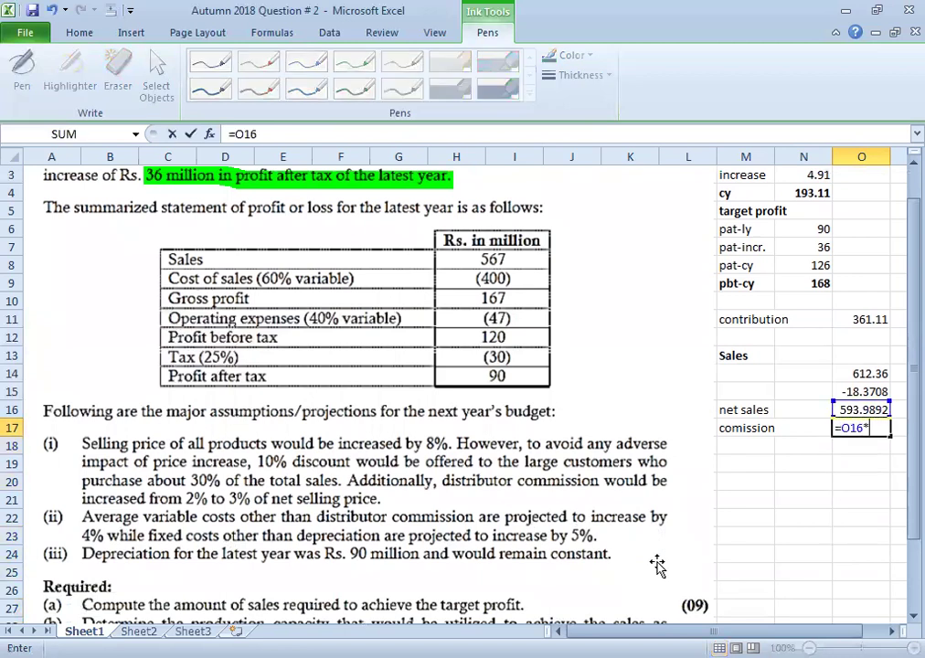
{"action": "key", "text": "Return"}
{"action": "key", "text": "Up"}
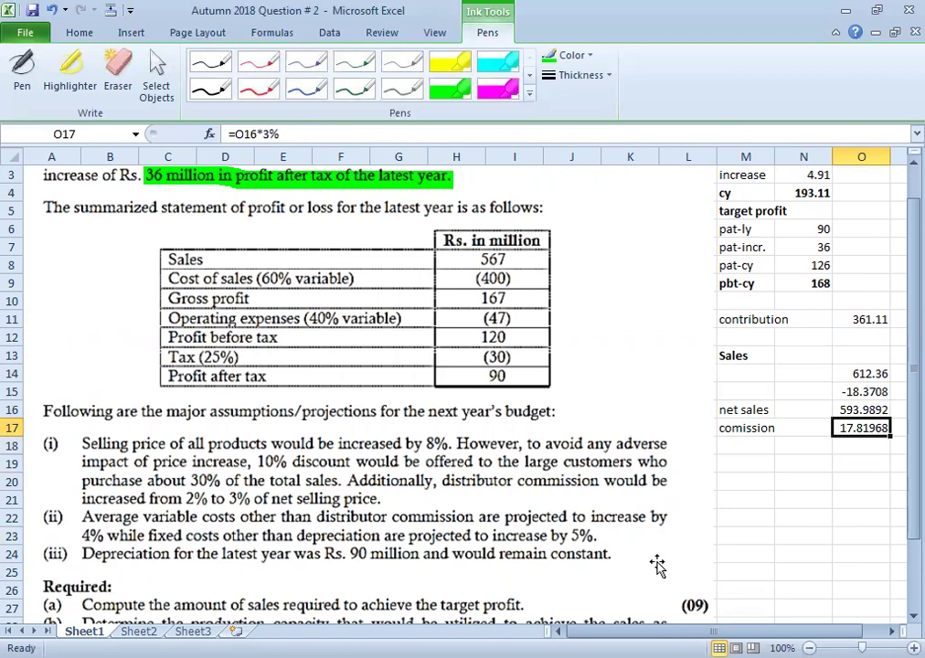
{"action": "key", "text": "Up"}
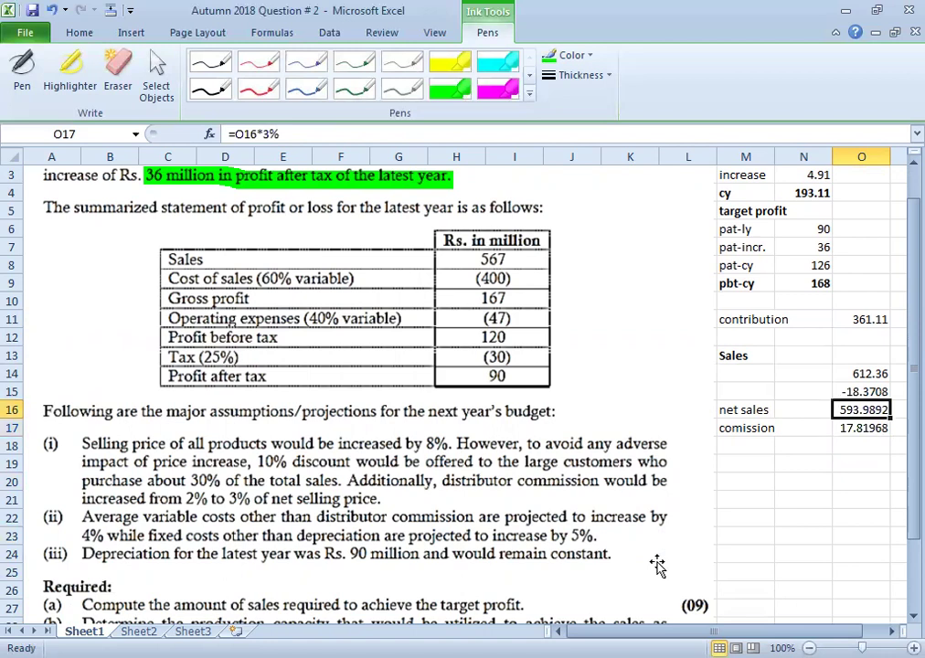
{"action": "key", "text": "Down"}
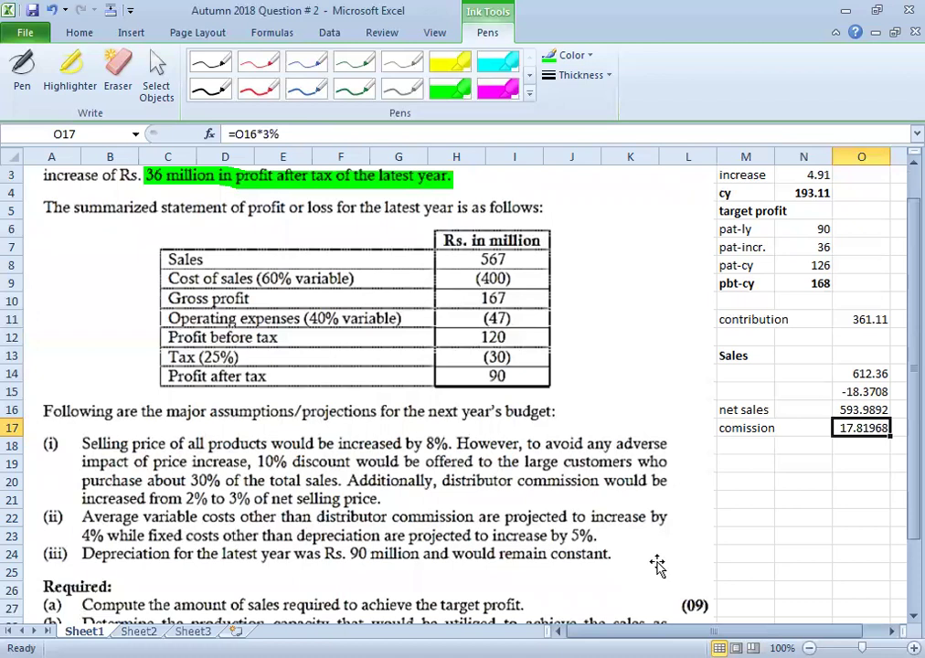
{"action": "key", "text": "Up"}
{"action": "key", "text": "Down"}
{"action": "key", "text": "Up"}
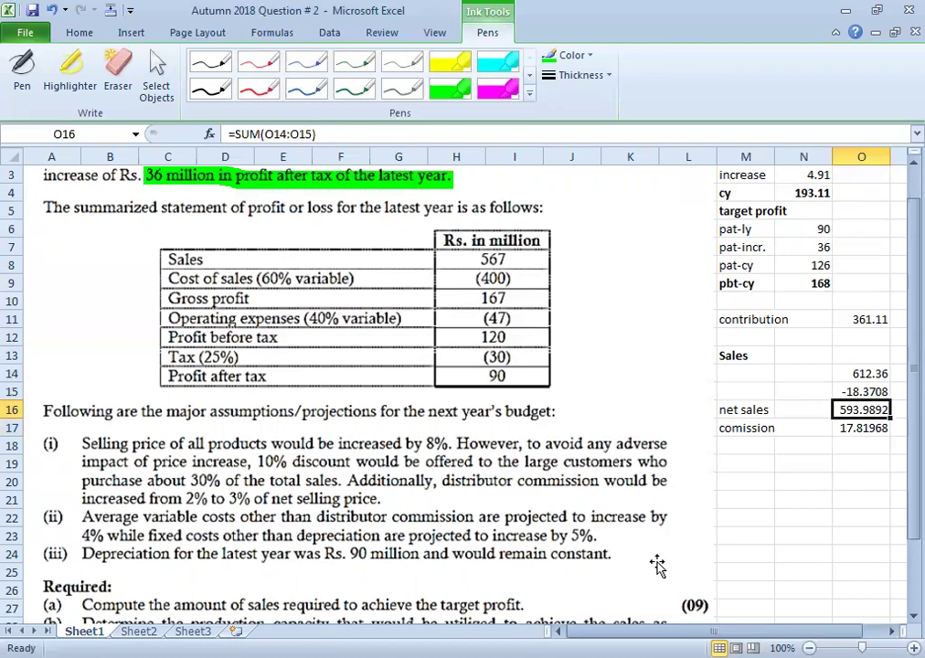
{"action": "key", "text": "Down"}
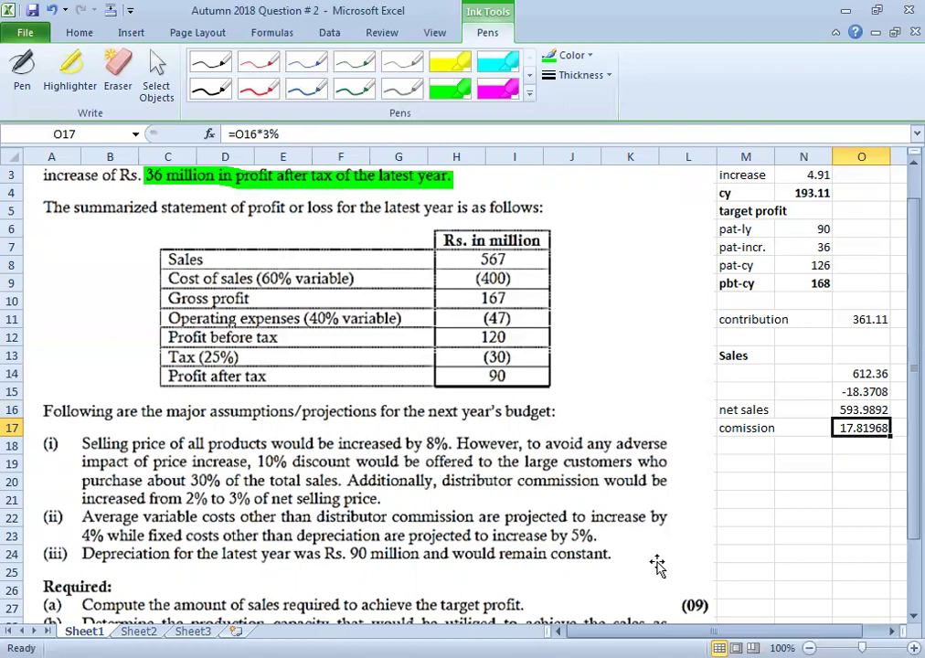
{"action": "key", "text": "Down"}
{"action": "key", "text": "Up"}
- Extend the label in M17 to "comission @ 3%" and save the workbook
{"action": "key", "text": "Left"}
{"action": "key", "text": "Left"}
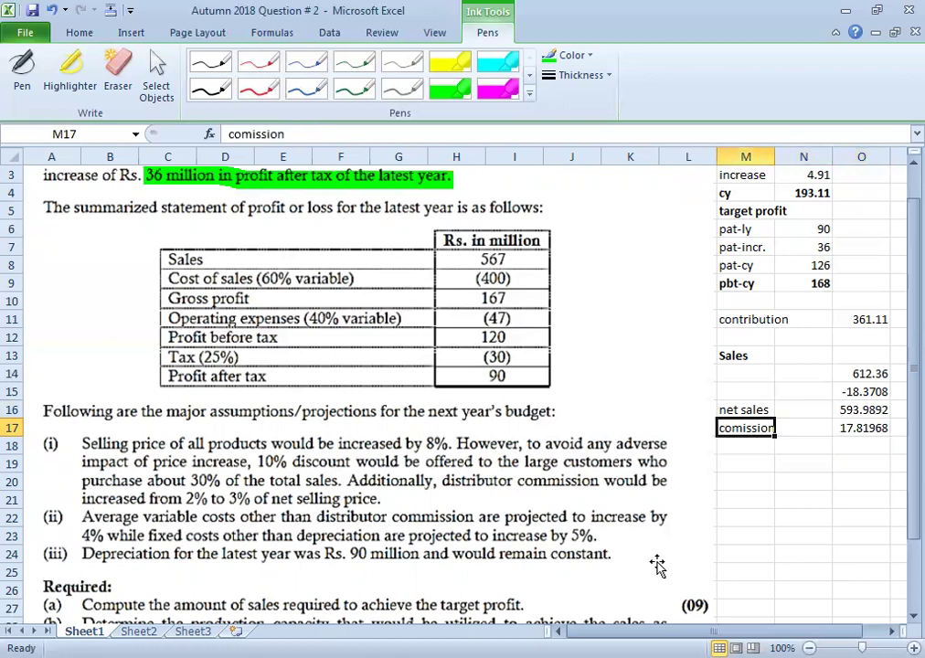
{"action": "key", "text": "F2"}
{"action": "type", "text": "@"}
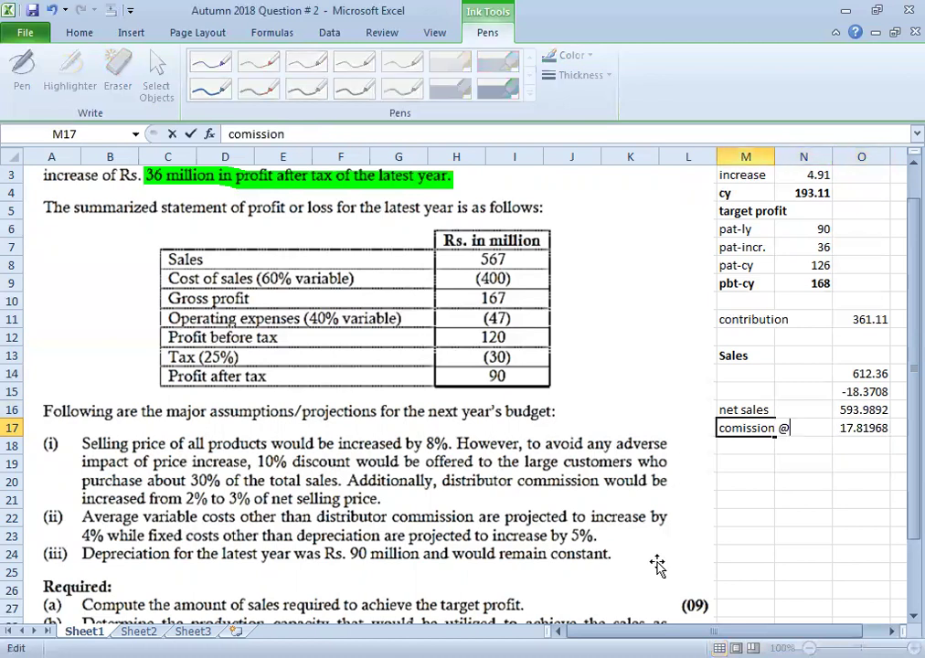
{"action": "type", "text": " 3%"}
{"action": "key", "text": "Return"}
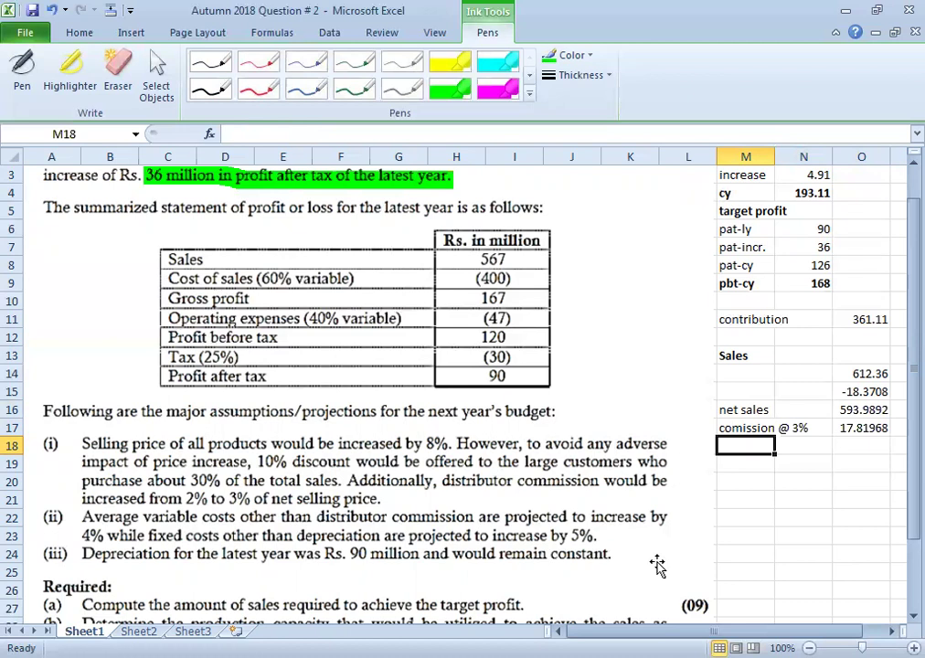
{"action": "key", "text": "Down"}
{"action": "key", "text": "Down"}
{"action": "key", "text": "ctrl+s"}
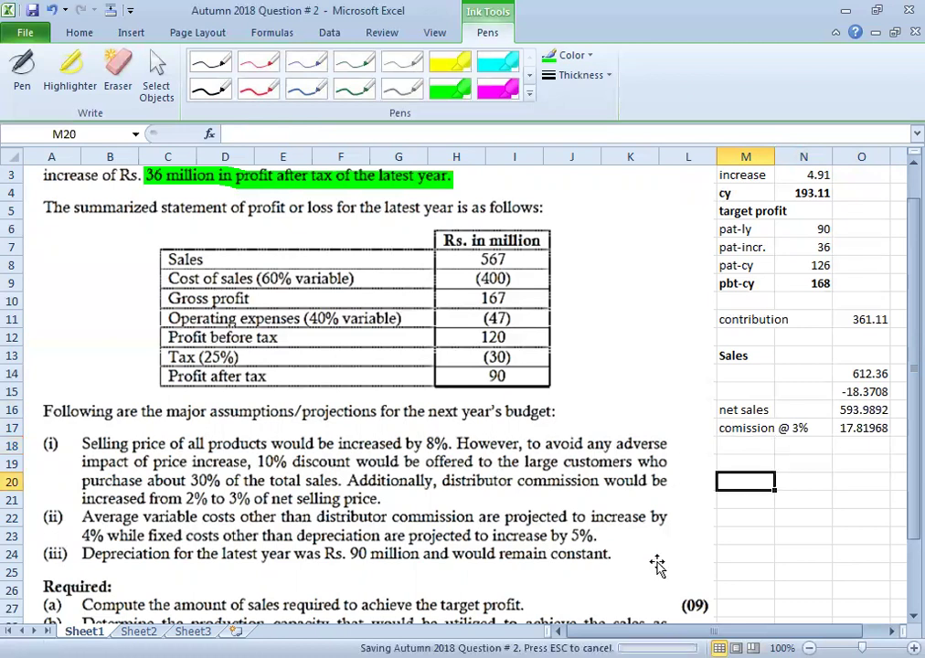
{"action": "key", "text": "Up"}
{"action": "key", "text": "Up"}
{"action": "key", "text": "Up"}
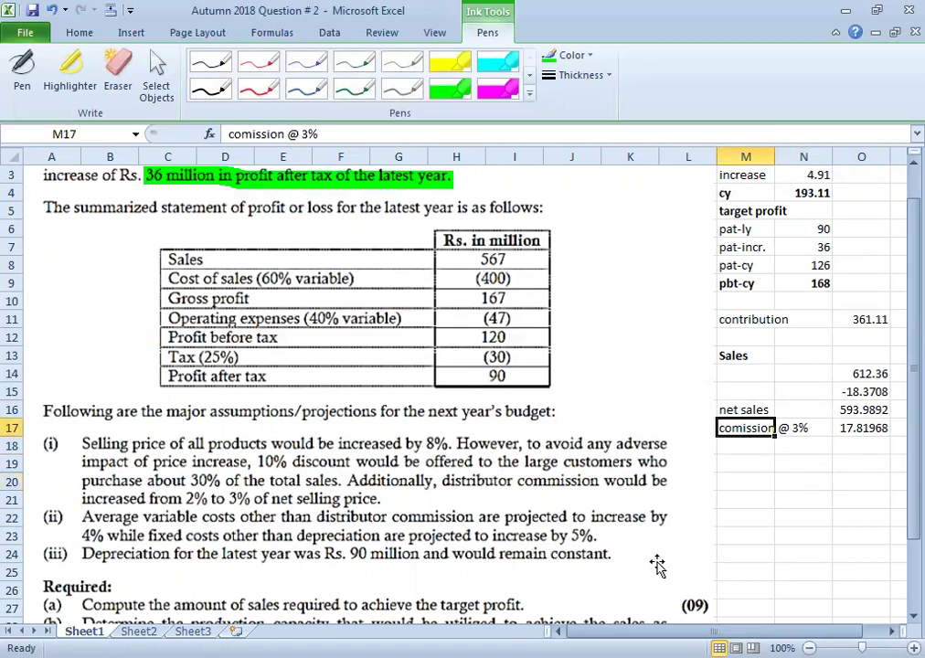
{"action": "key", "text": "Right"}
{"action": "key", "text": "Right"}
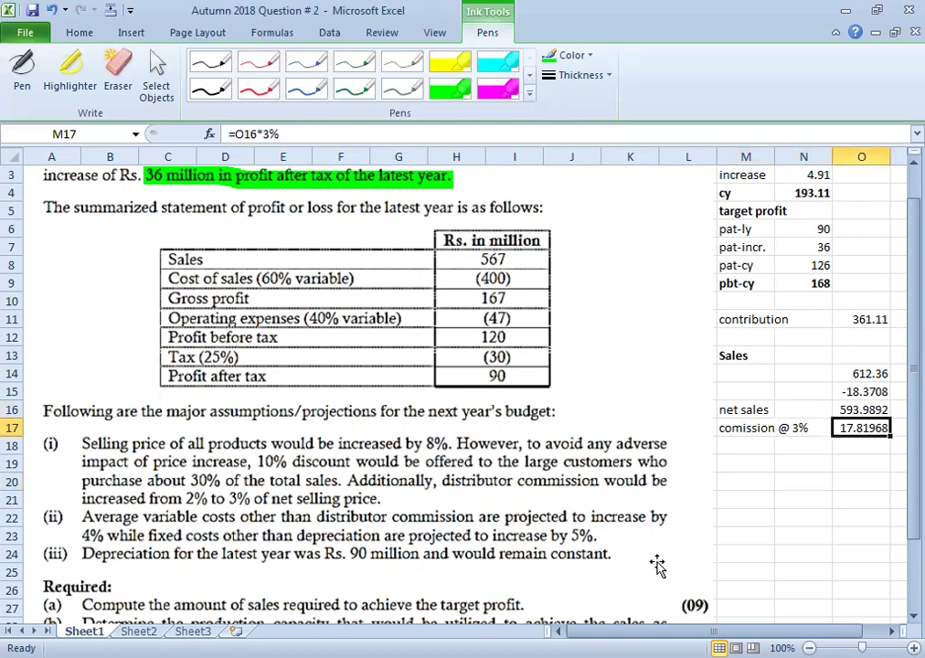
{"action": "key", "text": "Up"}
{"action": "key", "text": "Down"}
{"action": "key", "text": "Down"}
{"action": "key", "text": "Down"}
{"action": "key", "text": "Down"}
{"action": "key", "text": "Down"}
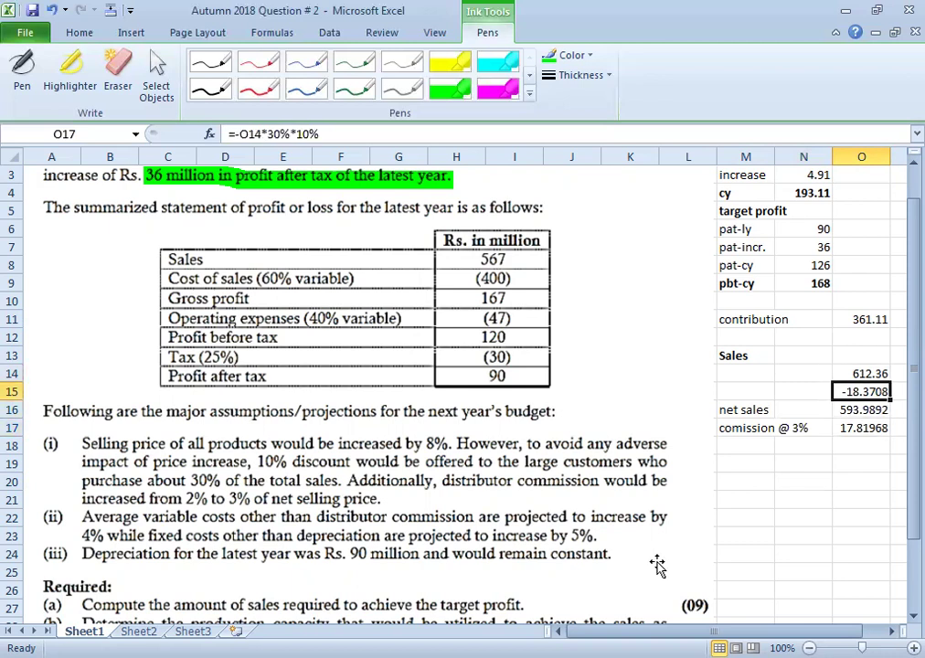
- Start a variable cost section by entering the heading "vc" in cell M21
{"action": "key", "text": "Left"}
{"action": "key", "text": "Left"}
{"action": "key", "text": "Down"}
{"action": "key", "text": "Down"}
{"action": "key", "text": "Down"}
{"action": "type", "text": "vc"}
{"action": "key", "text": "Return"}
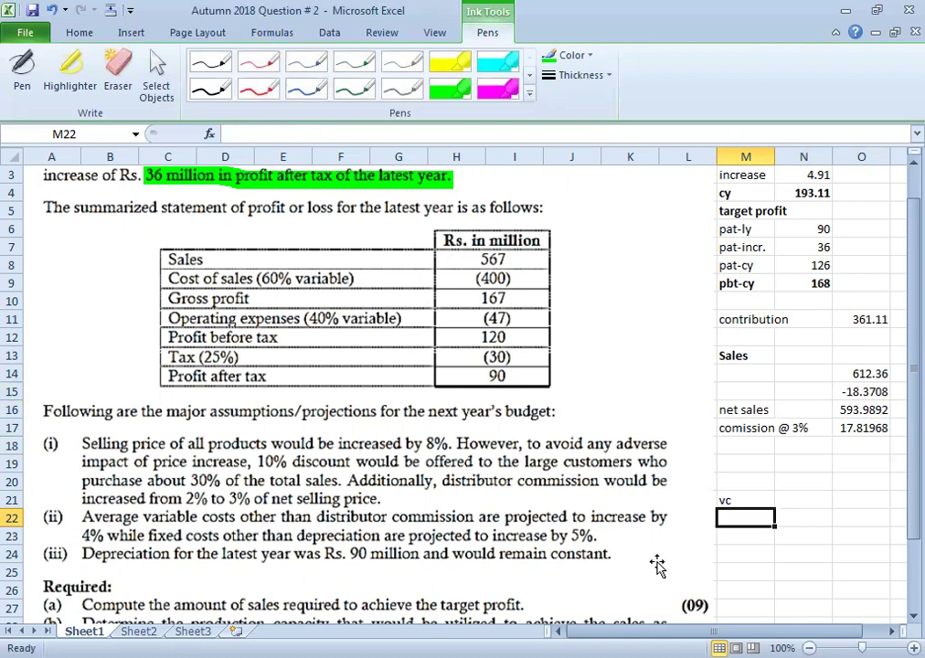
- Calculate the latest year's total variable cost in O22 with the formula =400*60%+47*40%
{"action": "key", "text": "Right"}
{"action": "key", "text": "Right"}
{"action": "type", "text": "="}
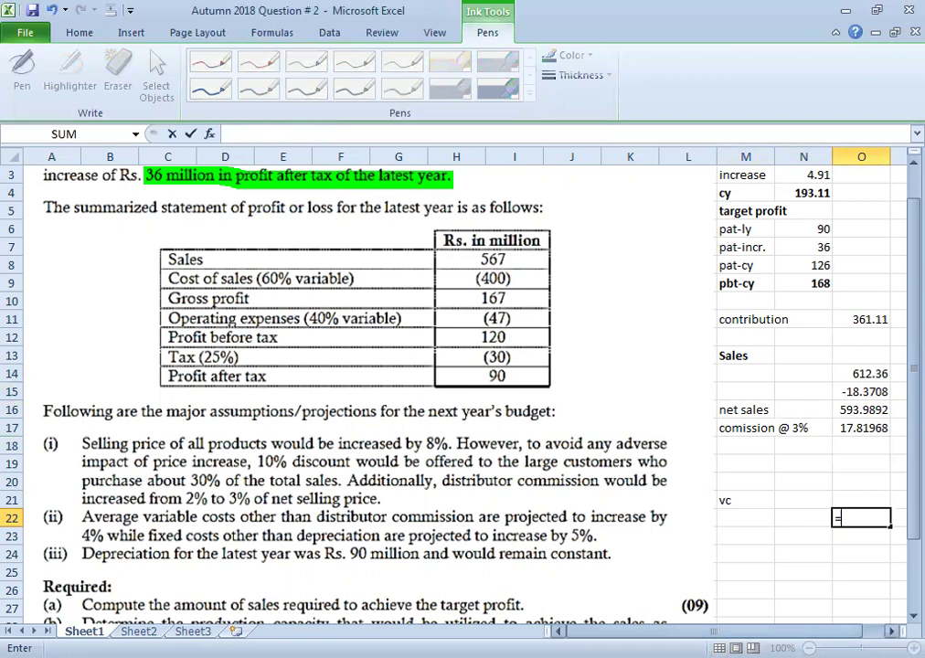
{"action": "type", "text": "400*60"}
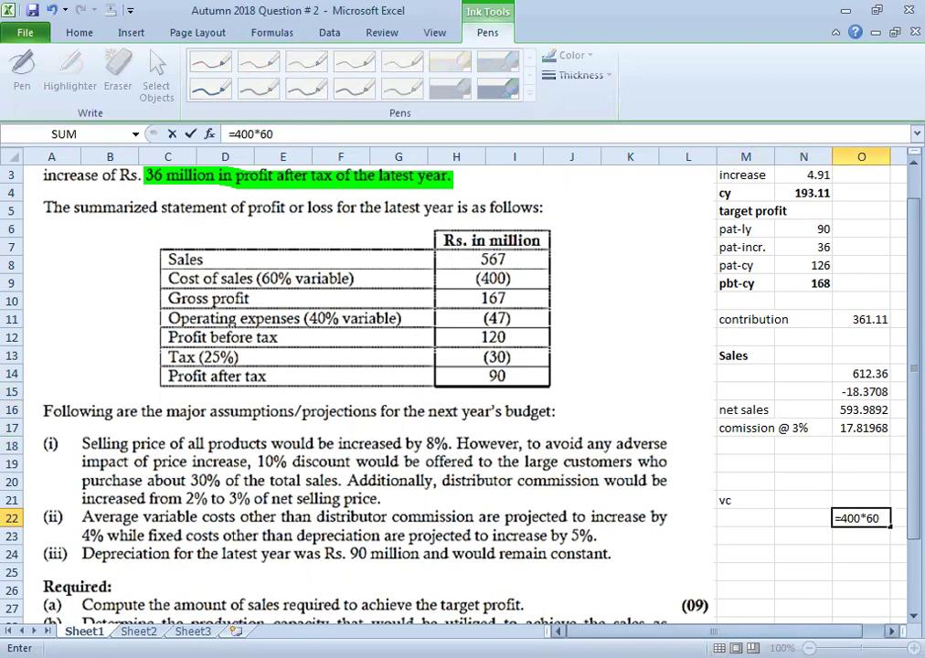
{"action": "type", "text": "%+47"}
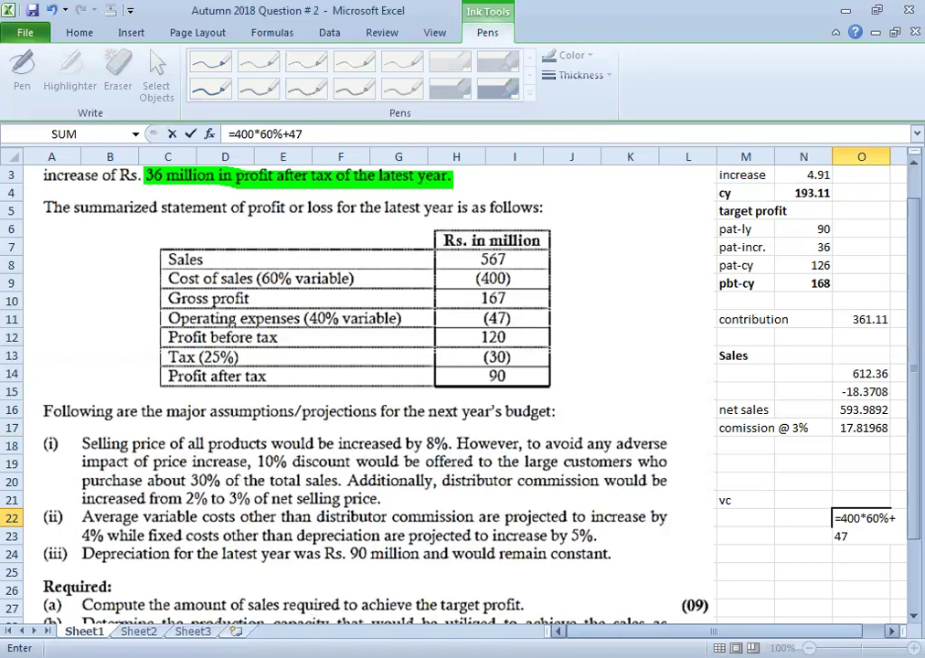
{"action": "type", "text": "*40%"}
{"action": "key", "text": "Return"}
{"action": "key", "text": "Up"}
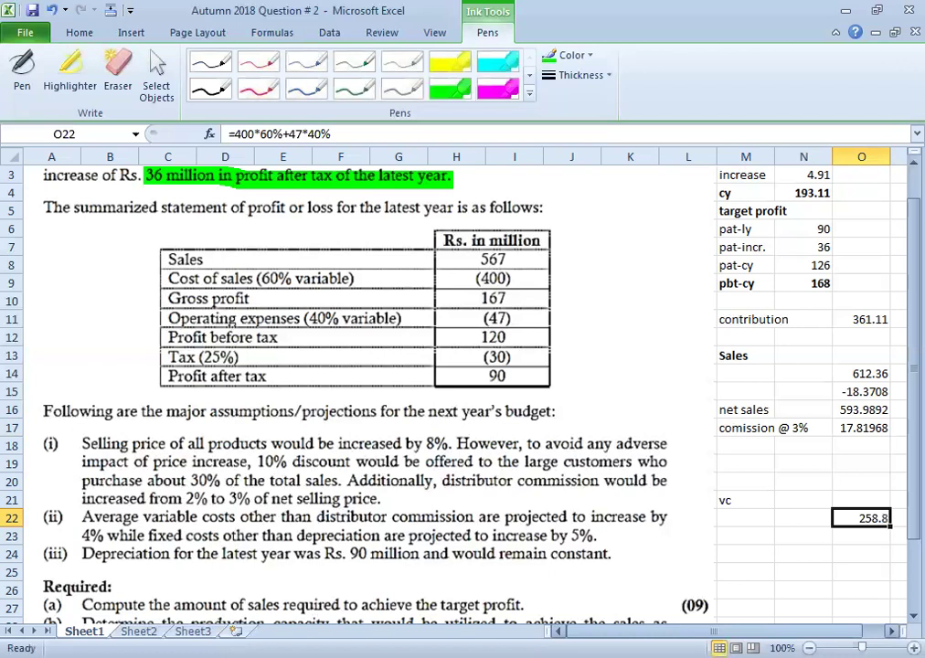
- Label the total variable cost row with "tvc" in M22, keeping the existing formula in O22
{"action": "left_click", "coordinate": [746, 518]}
{"action": "type", "text": "tvc"}
{"action": "key", "text": "Right"}
{"action": "key", "text": "Right"}
{"action": "key", "text": "F2"}
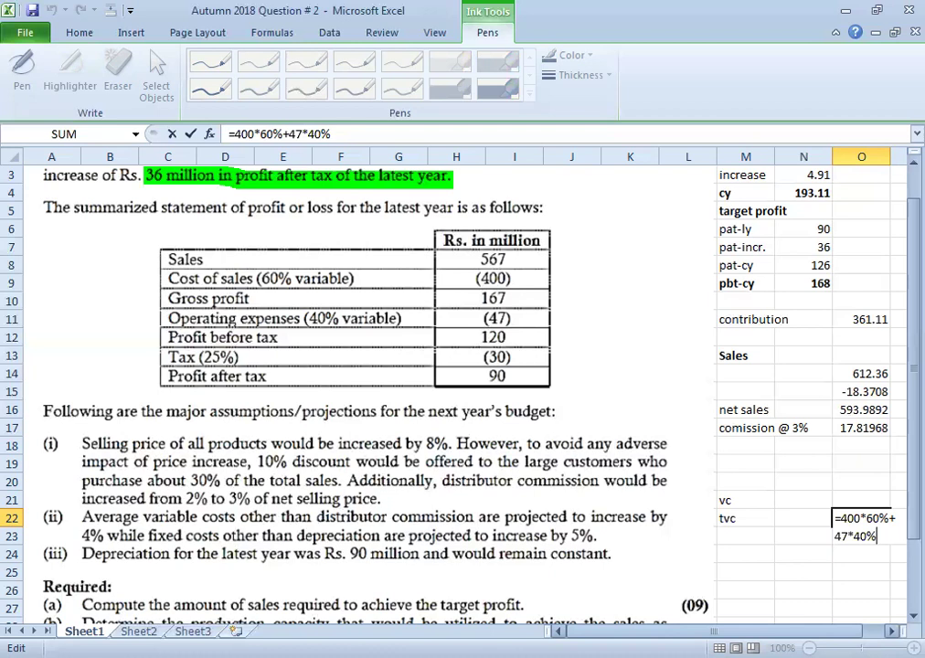
{"action": "key", "text": "ctrl+Return"}
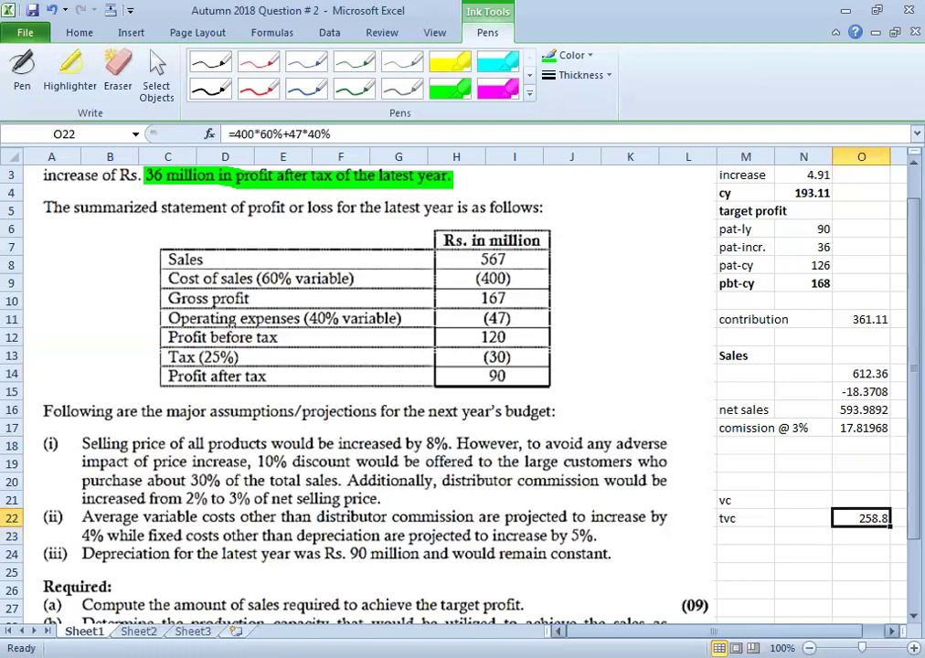
- Add a "comission" row in M23 and calculate the latest year's commission in O23 with the formula =567*2%
{"action": "key", "text": "Down"}
{"action": "key", "text": "Left"}
{"action": "key", "text": "Left"}
{"action": "type", "text": "comission"}
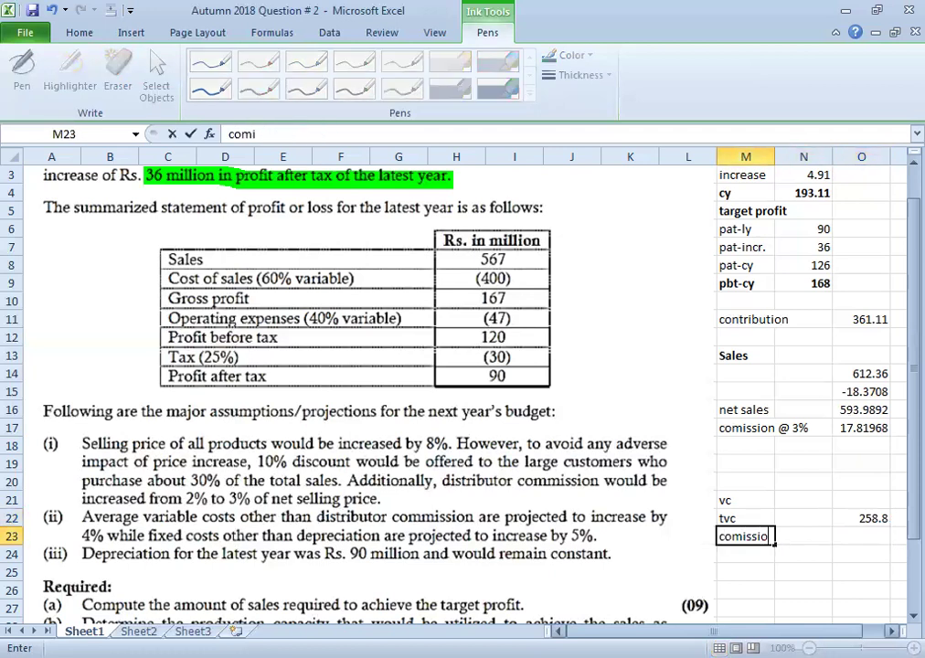
{"action": "key", "text": "Return"}
{"action": "left_click", "coordinate": [860, 536]}
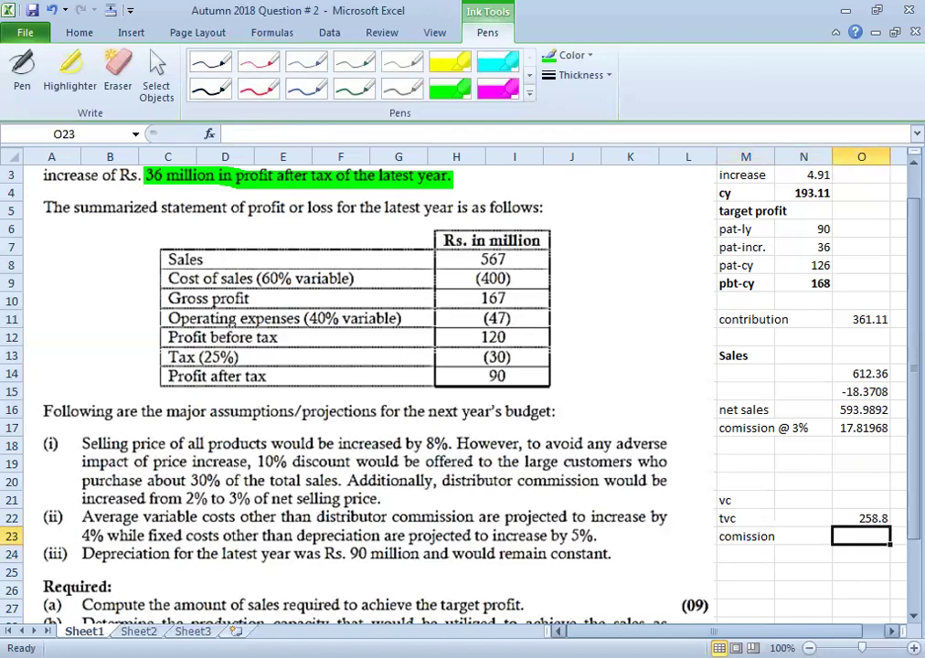
{"action": "type", "text": "=567"}
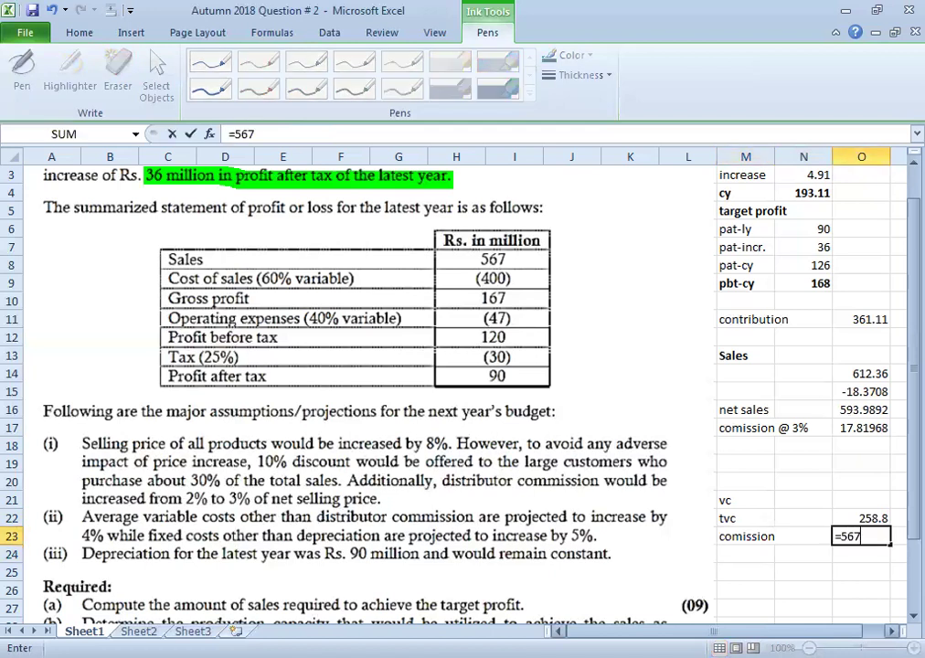
{"action": "type", "text": "*2%"}
{"action": "key", "text": "Return"}
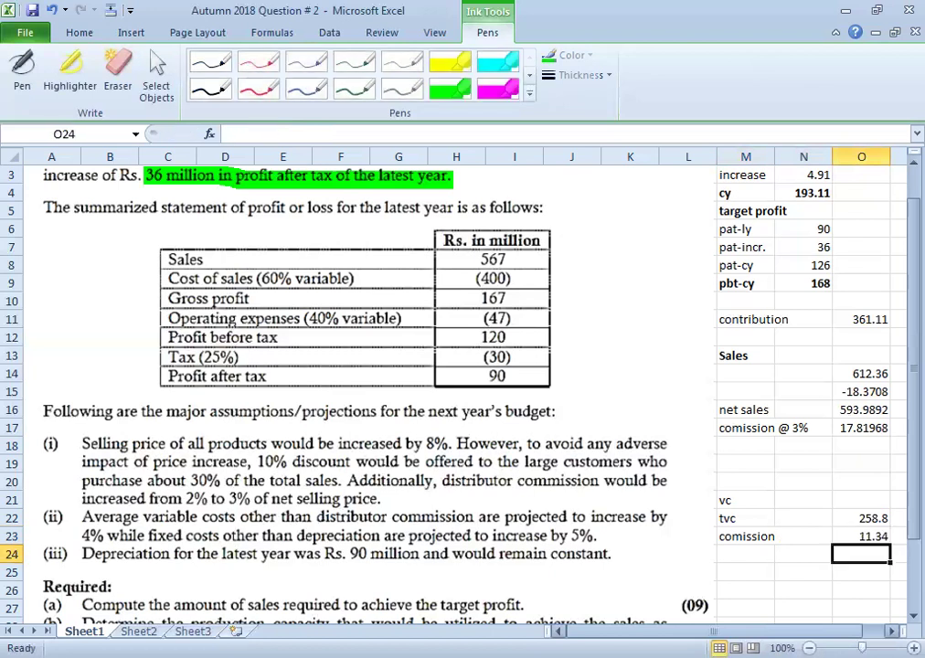
{"action": "left_click", "coordinate": [860, 536]}
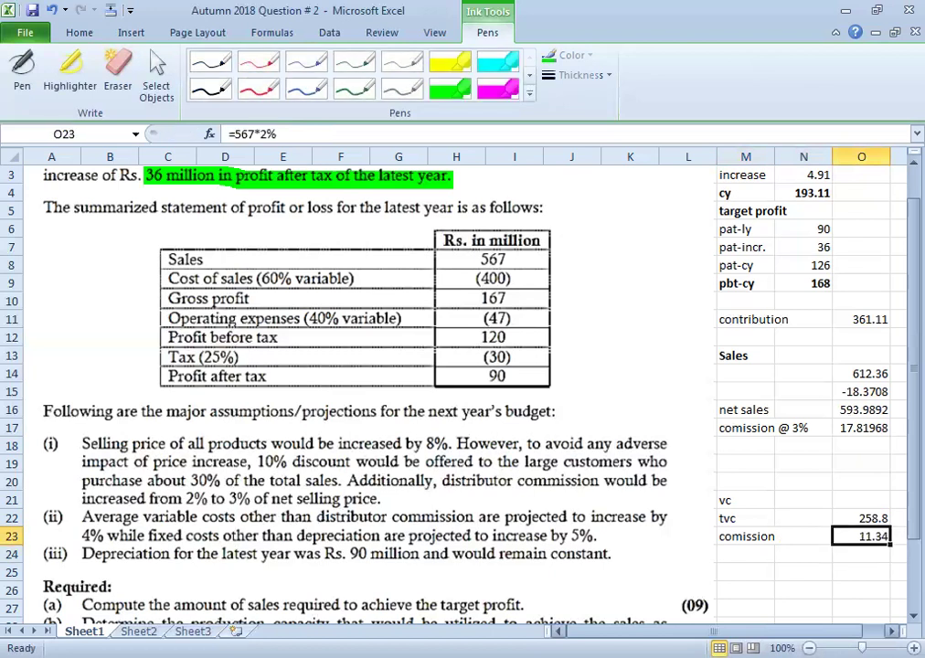
- Calculate the variable cost excluding commission in O24 with the formula =O22-O23
{"action": "left_click", "coordinate": [861, 554]}
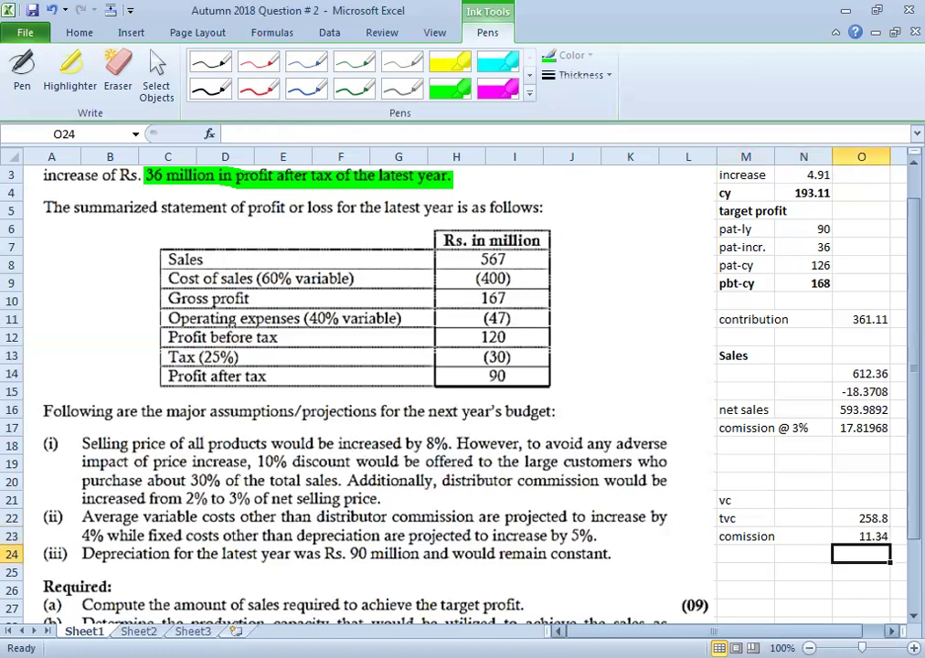
{"action": "type", "text": "="}
{"action": "key", "text": "Up"}
{"action": "key", "text": "Up"}
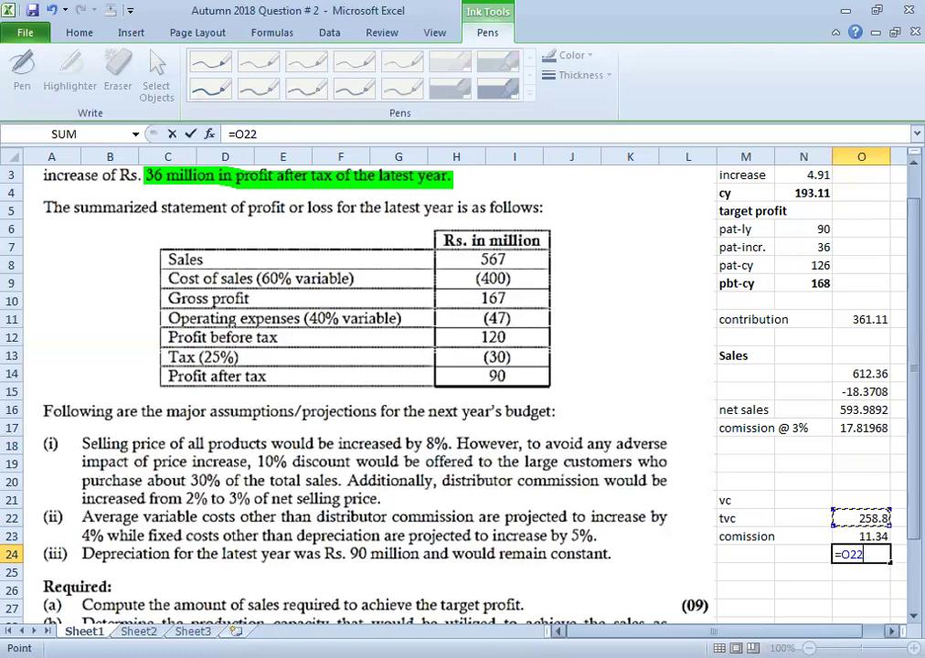
{"action": "type", "text": "-"}
{"action": "key", "text": "Up"}
{"action": "key", "text": "Return"}
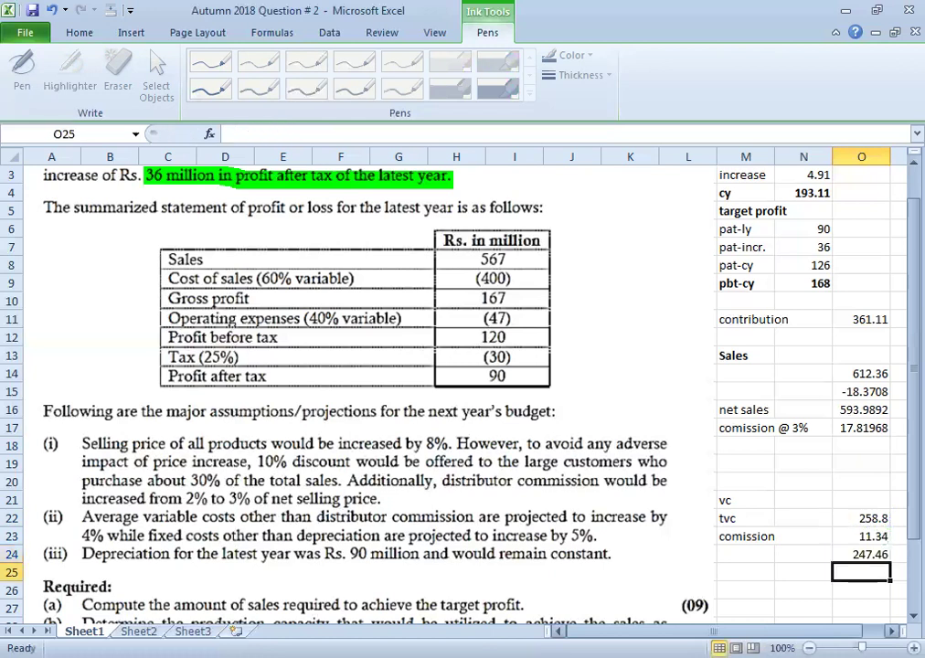
{"action": "key", "text": "Up"}
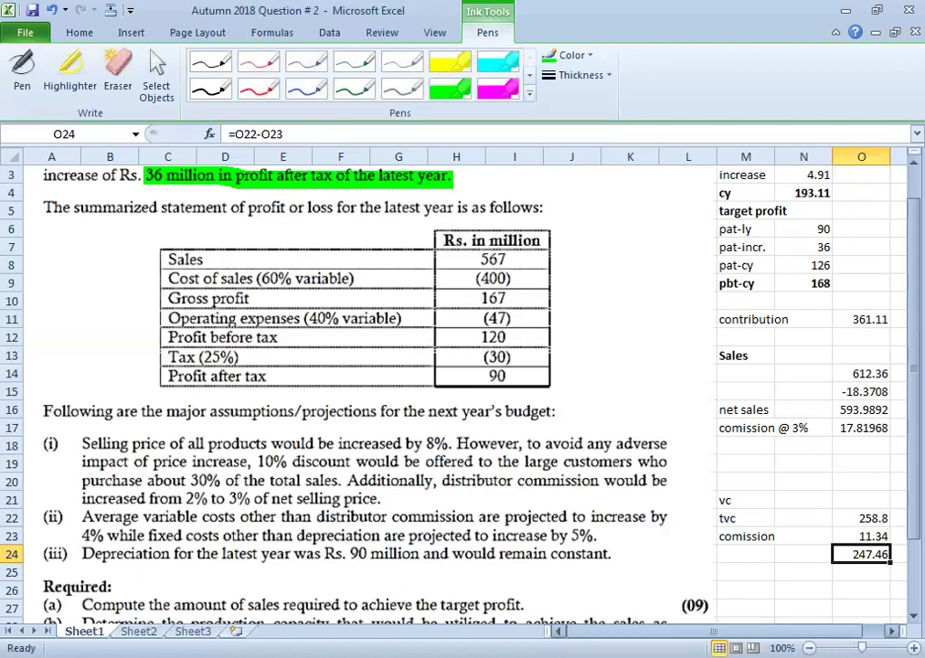
- Review the formulas in O22, O23 and O24 for total variable cost, commission and their difference
{"action": "left_click", "coordinate": [860, 519]}
{"action": "key", "text": "F2"}
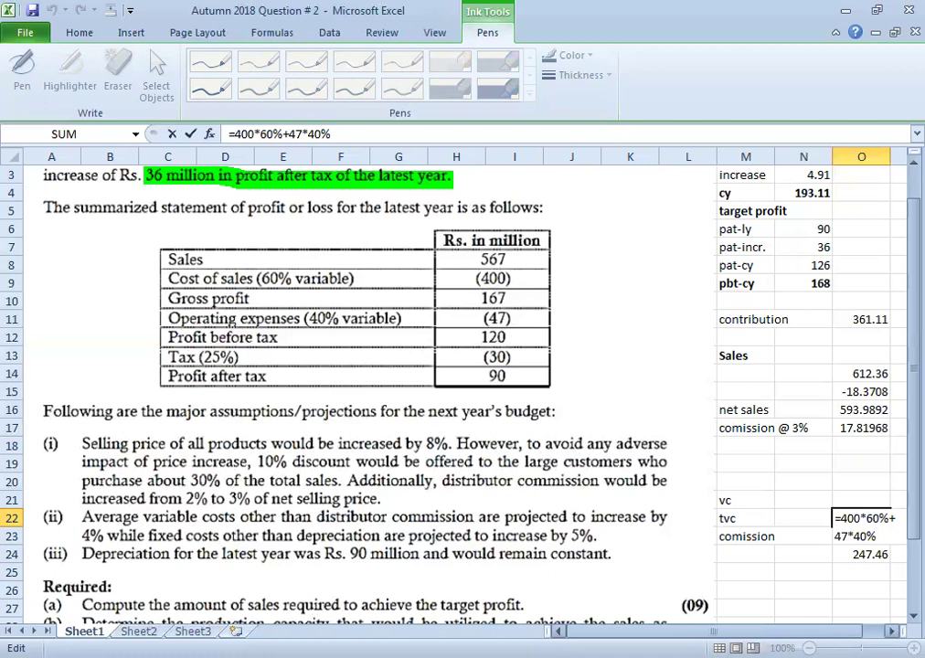
{"action": "key", "text": "Return"}
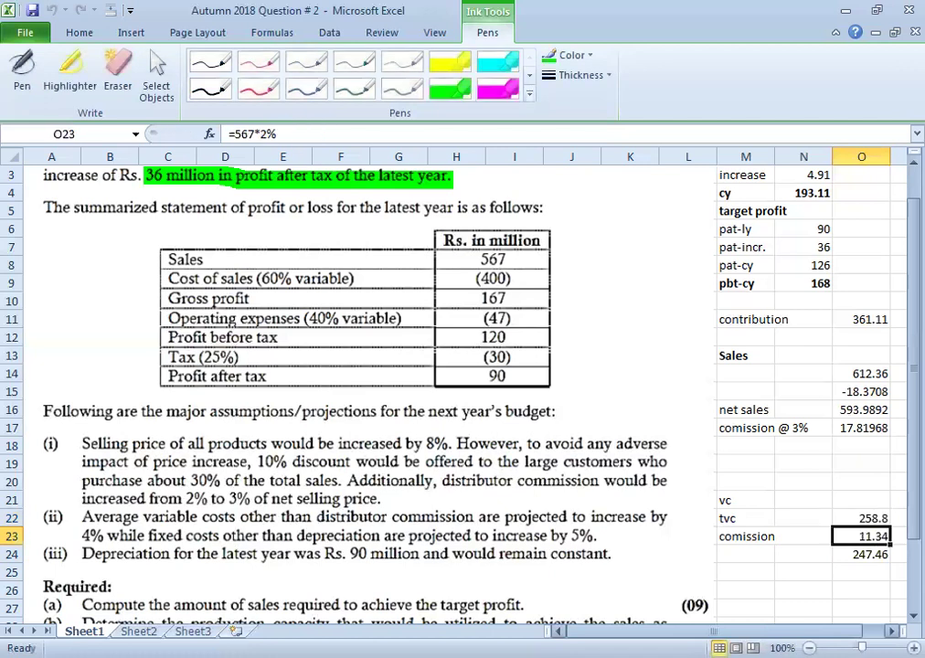
{"action": "key", "text": "F2"}
{"action": "key", "text": "Return"}
{"action": "key", "text": "F2"}
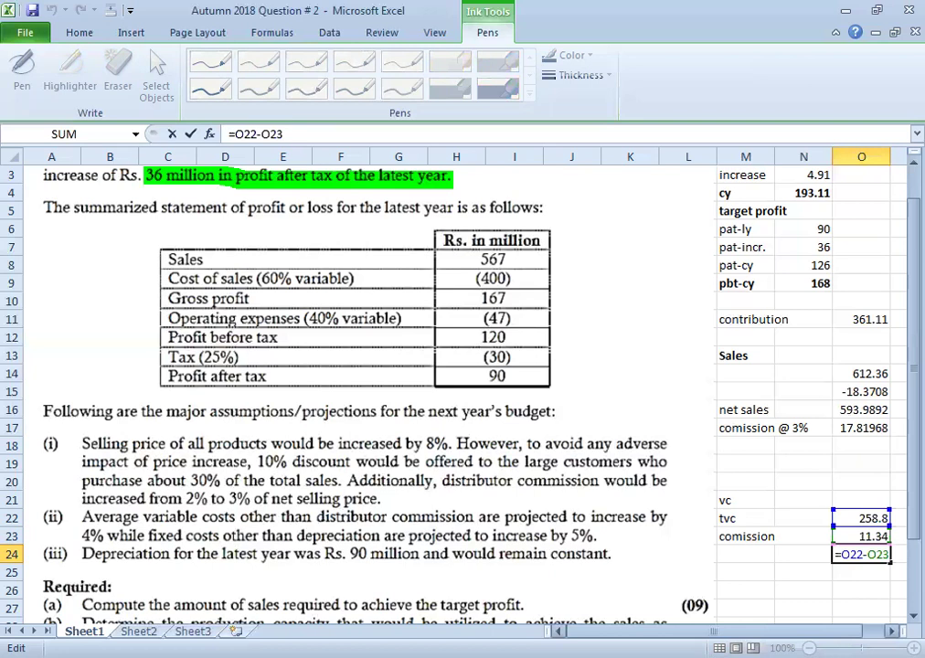
{"action": "key", "text": "Return"}
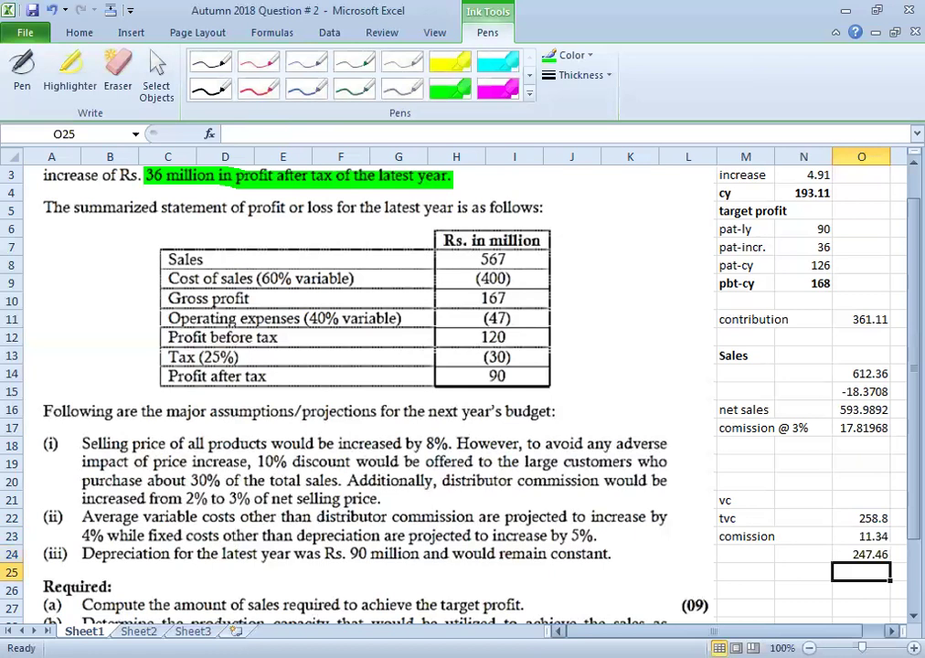
{"action": "left_click", "coordinate": [861, 536]}
{"action": "left_click", "coordinate": [861, 518]}
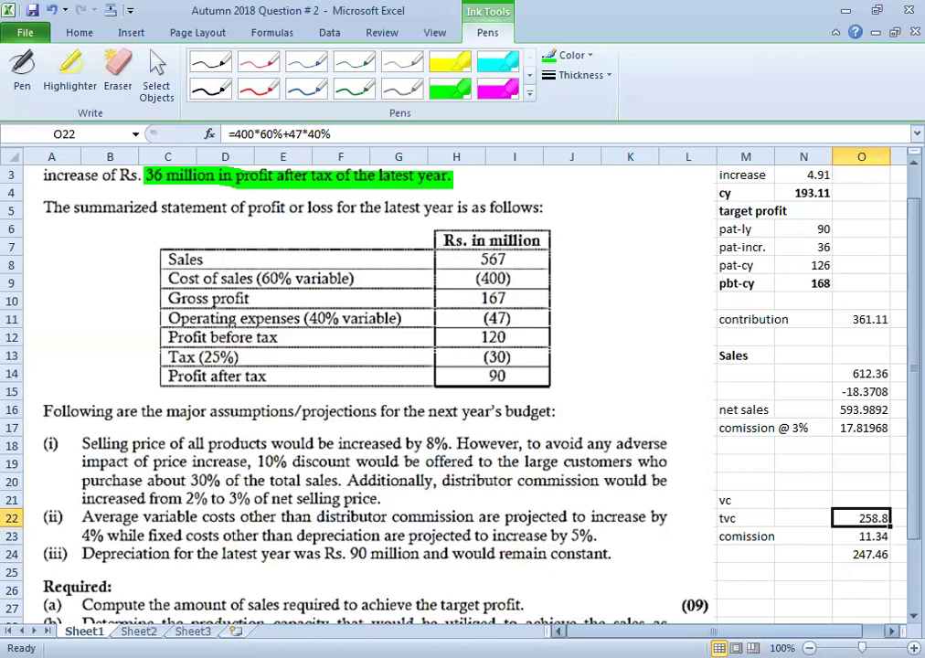
{"action": "left_click", "coordinate": [861, 536]}
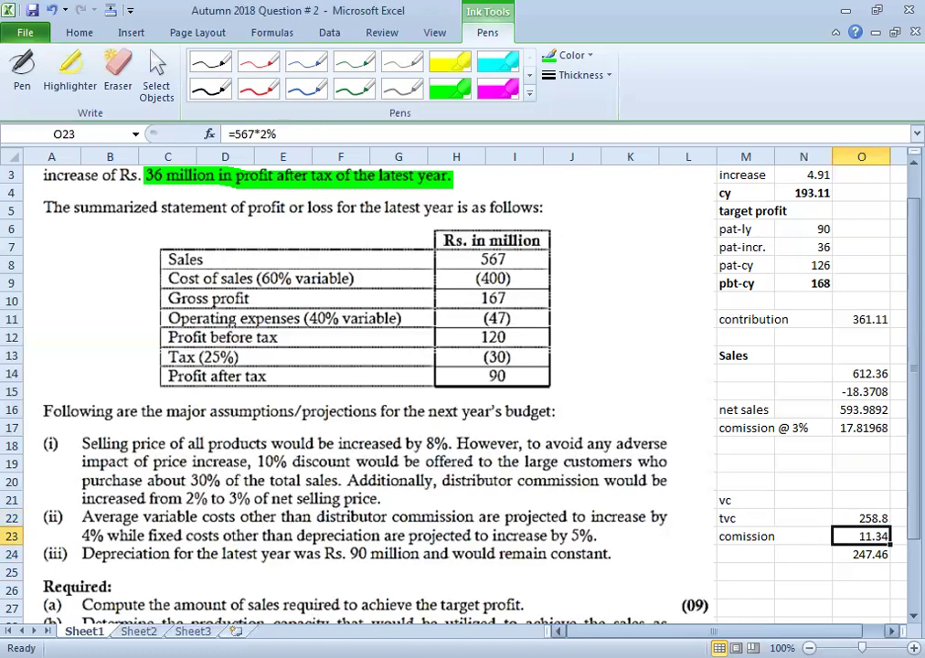
{"action": "left_click", "coordinate": [861, 553]}
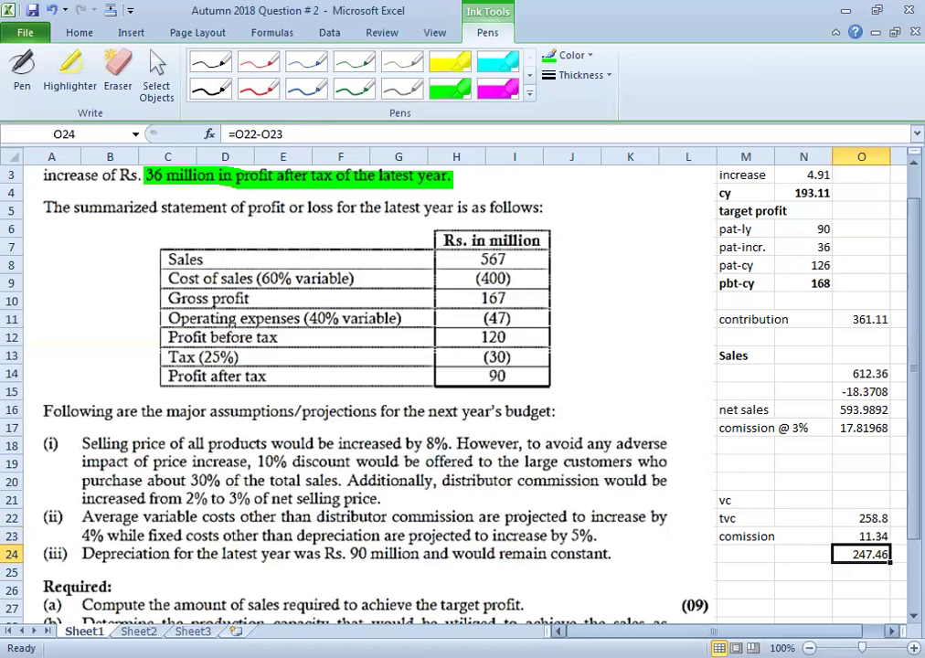
- Label the variable cost row in M24 with "other than com."
{"action": "left_click", "coordinate": [745, 554]}
{"action": "type", "text": "other"}
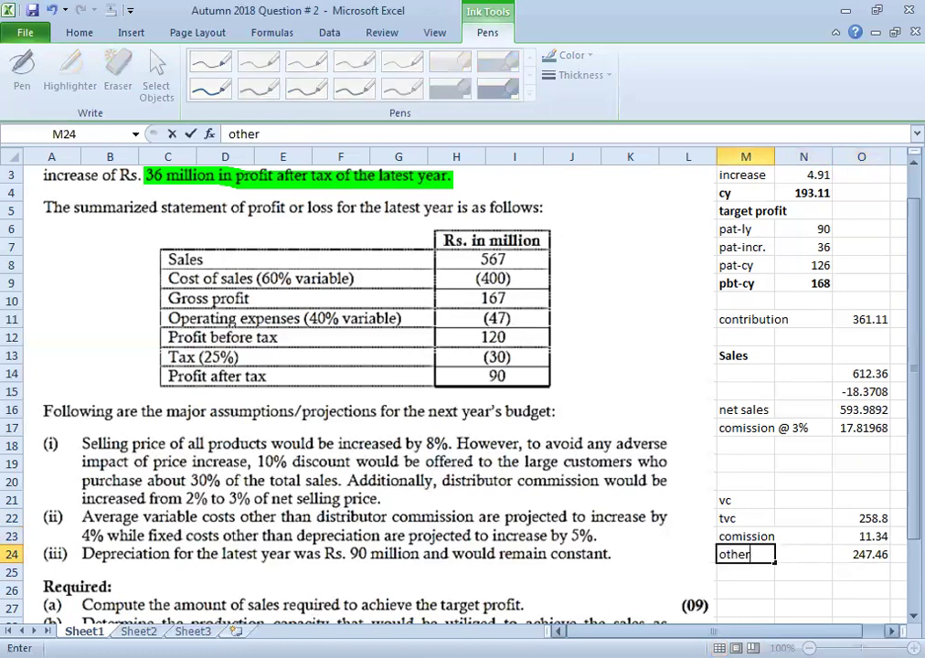
{"action": "type", "text": " than com."}
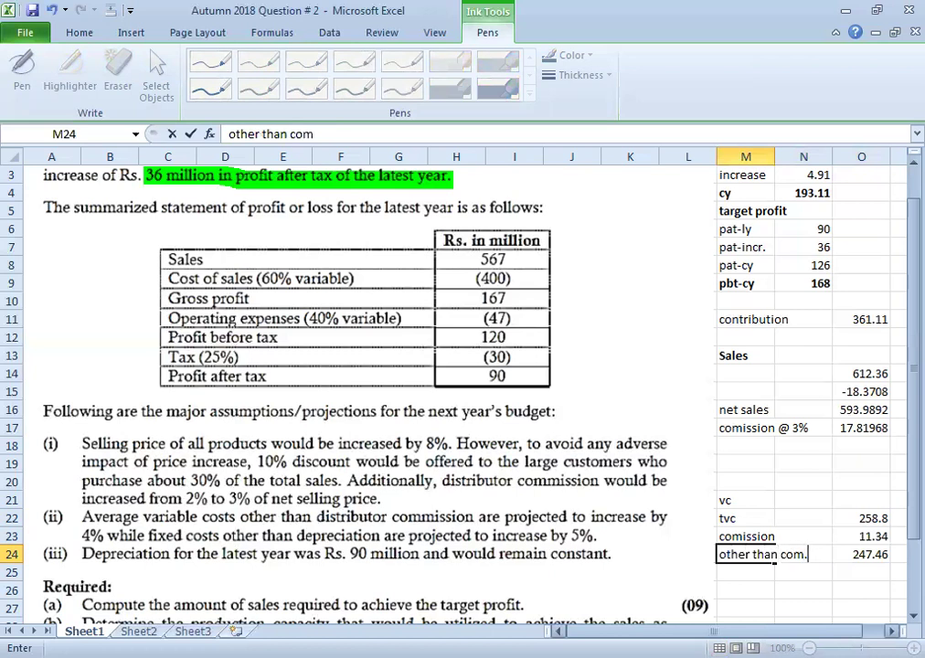
{"action": "key", "text": "Return"}
- Edit the 3% commission formula in O17 so that it gives a negative amount
{"action": "key", "text": "Up"}
{"action": "key", "text": "Up"}
{"action": "key", "text": "Up"}
{"action": "key", "text": "Up"}
{"action": "key", "text": "Up"}
{"action": "key", "text": "Up"}
{"action": "key", "text": "Up"}
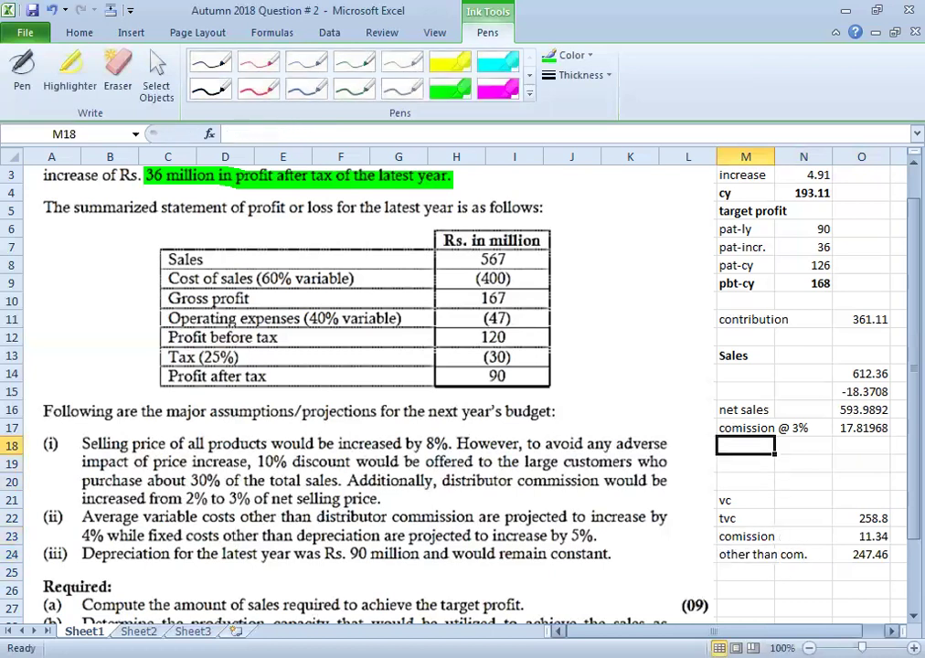
{"action": "key", "text": "Right"}
{"action": "key", "text": "Right"}
{"action": "key", "text": "Up"}
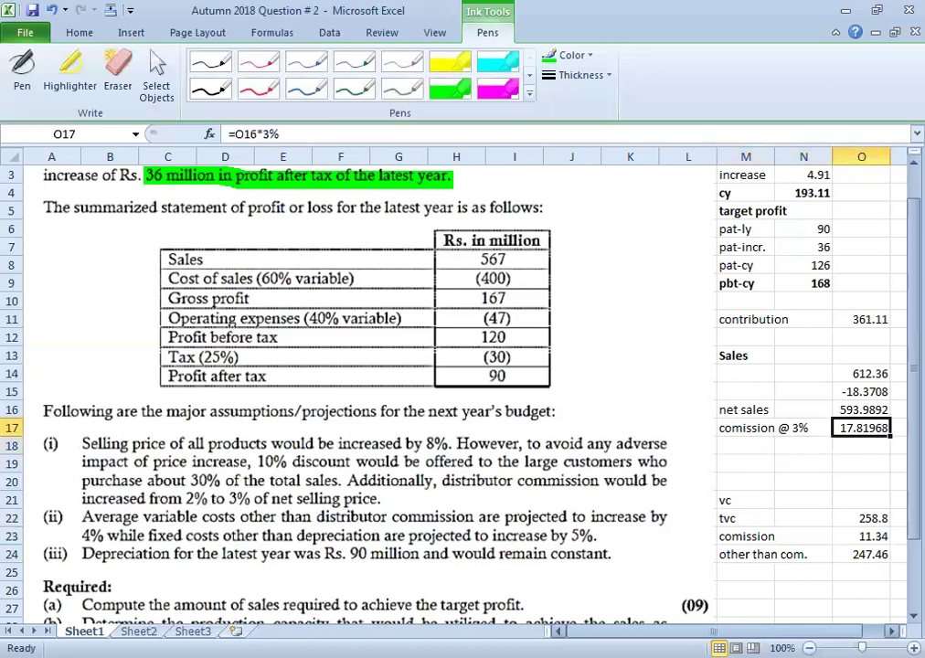
{"action": "key", "text": "F2"}
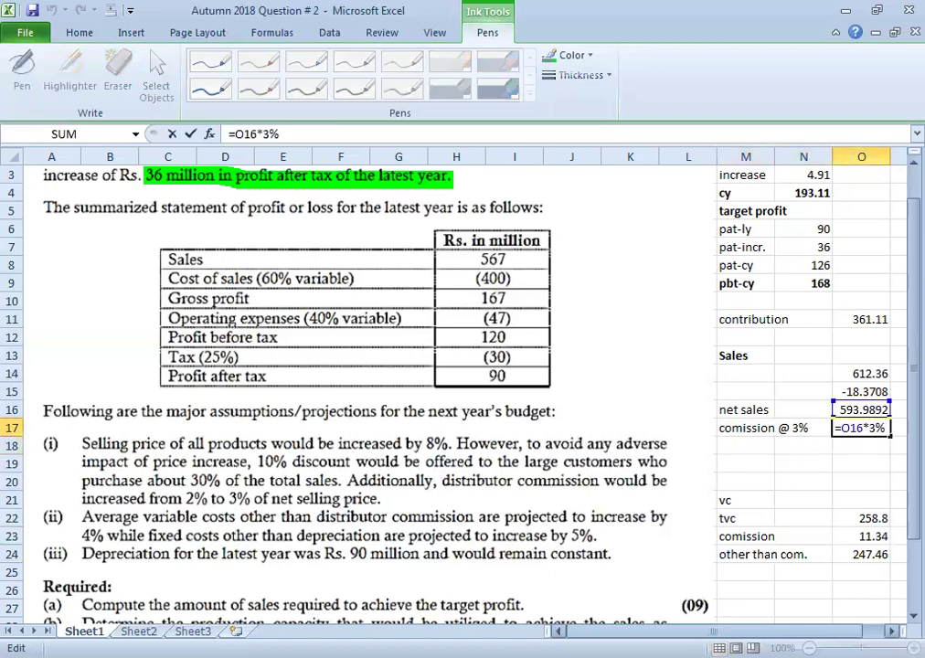
{"action": "key", "text": "Return"}
- Label the row below the 3% commission in M18 with "v.c."
{"action": "left_click", "coordinate": [745, 445]}
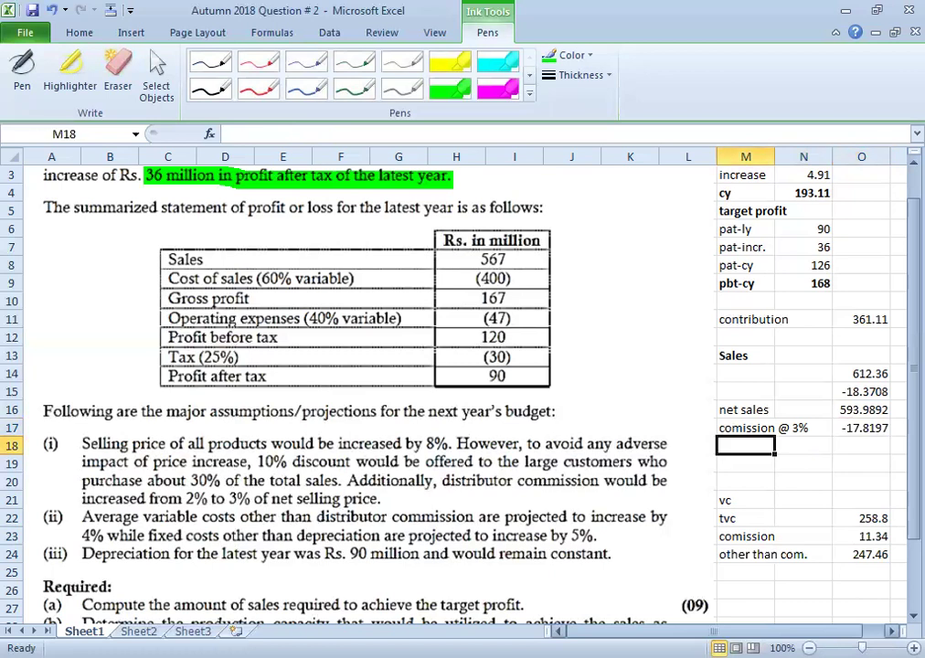
{"action": "type", "text": "cv"}
{"action": "key", "text": "BackSpace"}
{"action": "key", "text": "BackSpace"}
{"action": "type", "text": "v.c."}
{"action": "key", "text": "Return"}
- Calculate next year's variable cost in O18 with the formula =O24*1.04
{"action": "left_click", "coordinate": [861, 463]}
{"action": "left_click", "coordinate": [860, 445]}
{"action": "type", "text": "="}
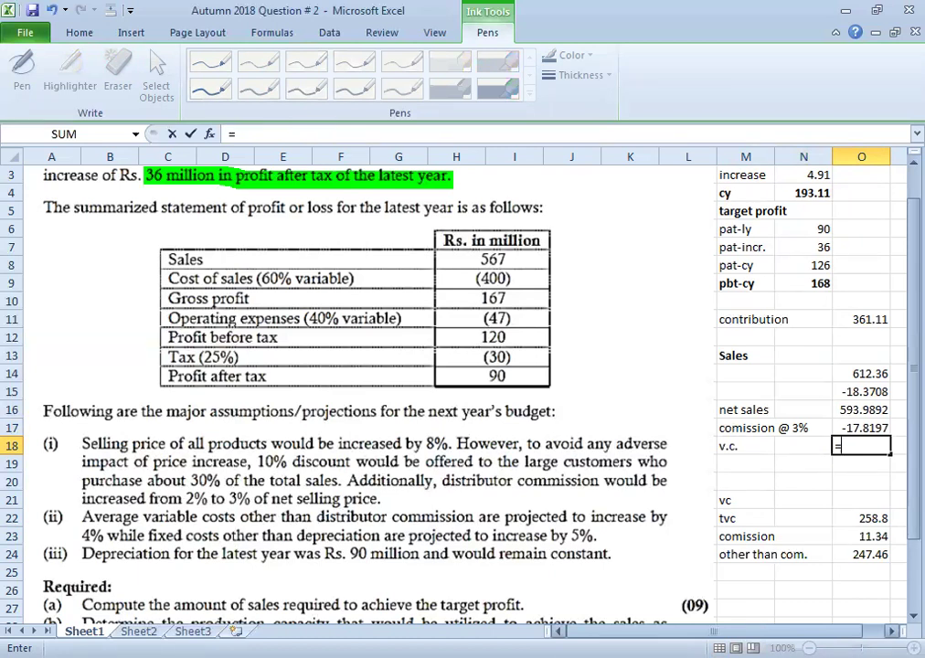
{"action": "left_click", "coordinate": [857, 554]}
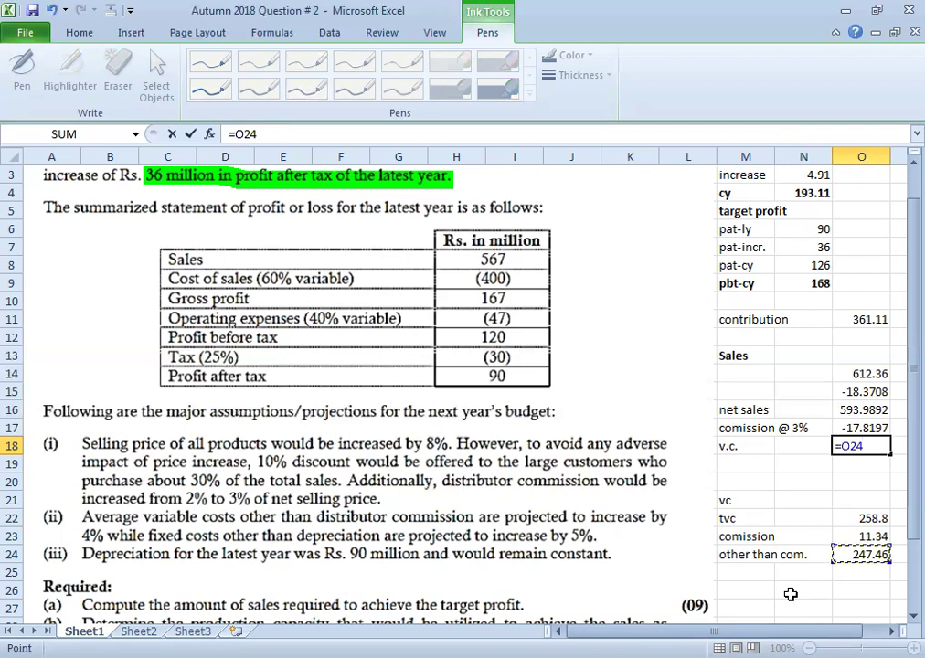
{"action": "type", "text": "*1.04"}
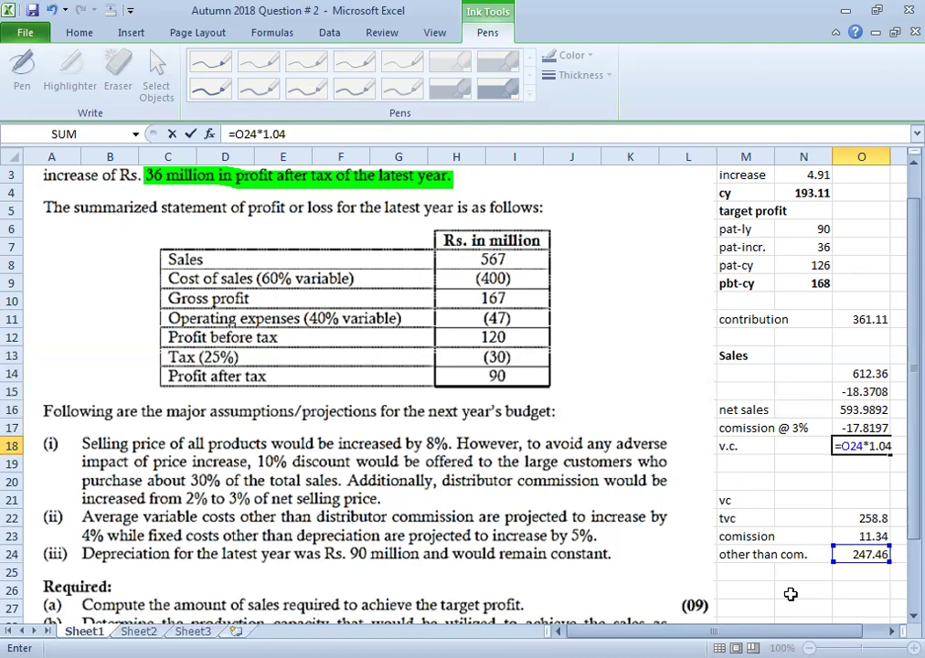
{"action": "key", "text": "Return"}
- Edit the variable cost formula in O18 so that it gives a negative amount
{"action": "key", "text": "Up"}
{"action": "key", "text": "F2"}
{"action": "key", "text": "Left"}
{"action": "key", "text": "Left"}
{"action": "key", "text": "Left"}
{"action": "key", "text": "Left"}
{"action": "key", "text": "Left"}
{"action": "key", "text": "Left"}
{"action": "key", "text": "Left"}
{"action": "key", "text": "Return"}
- Label the row below the v.c. row in M19 with "contribution"
{"action": "key", "text": "Left"}
{"action": "key", "text": "Left"}
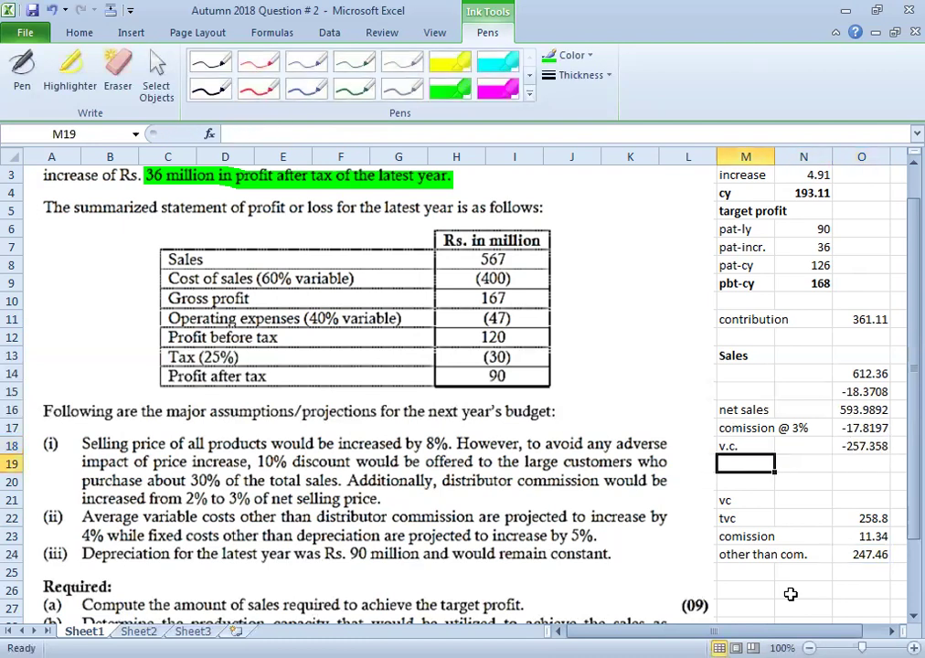
{"action": "type", "text": "co"}
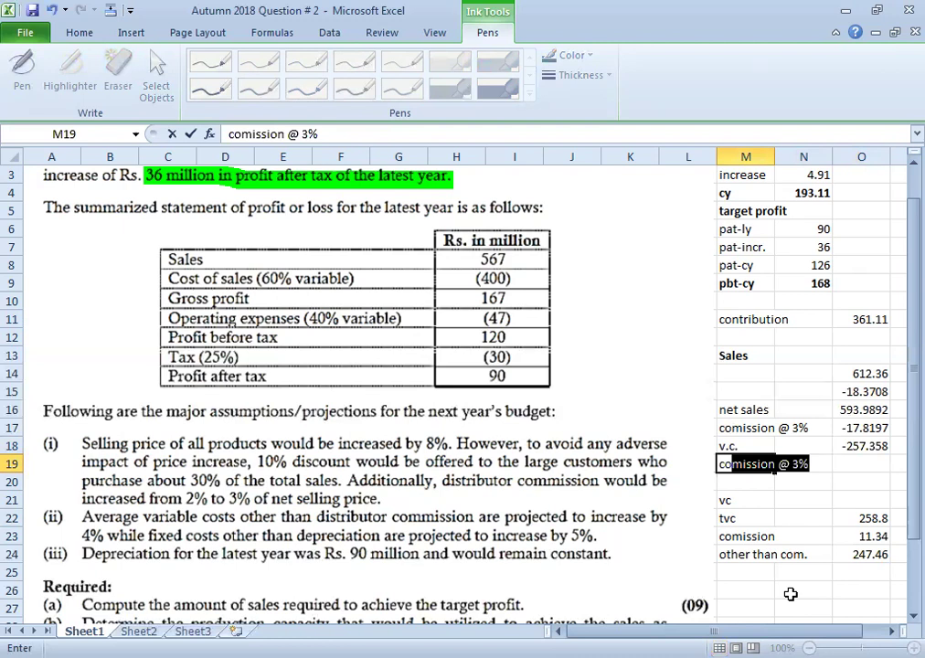
{"action": "type", "text": "ntibrbut"}
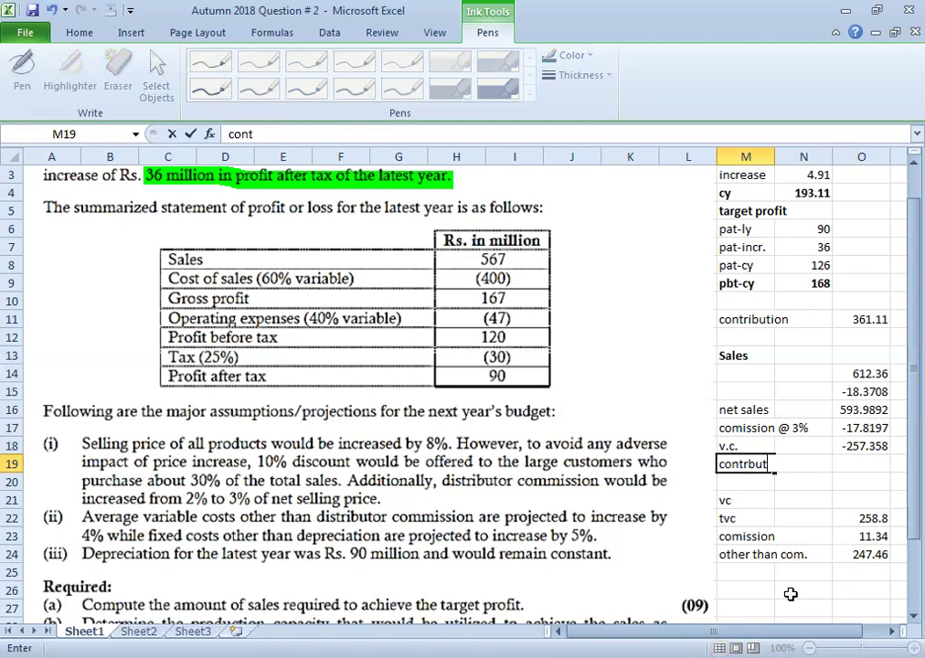
{"action": "key", "text": "BackSpace"}
{"action": "key", "text": "BackSpace"}
{"action": "type", "text": "ibution"}
{"action": "key", "text": "Return"}
- Calculate the contribution in O19 with the formula =SUM(O16:O18) and check the range it adds up
{"action": "key", "text": "Right"}
{"action": "key", "text": "Right"}
{"action": "key", "text": "Up"}
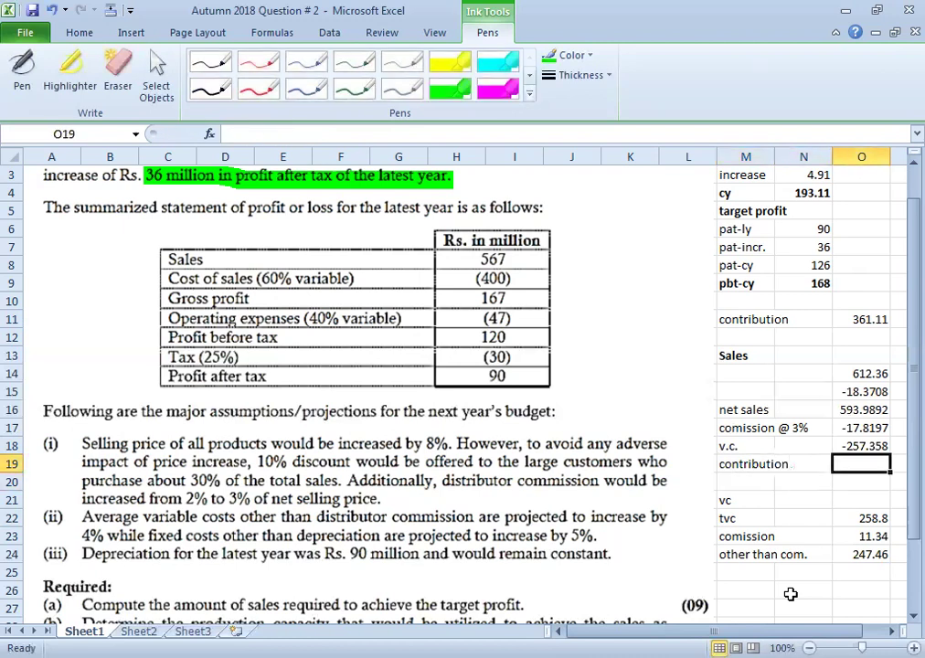
{"action": "type", "text": "=SUM("}
{"action": "key", "text": "Up"}
{"action": "key", "text": "Up"}
{"action": "key", "text": "Up"}
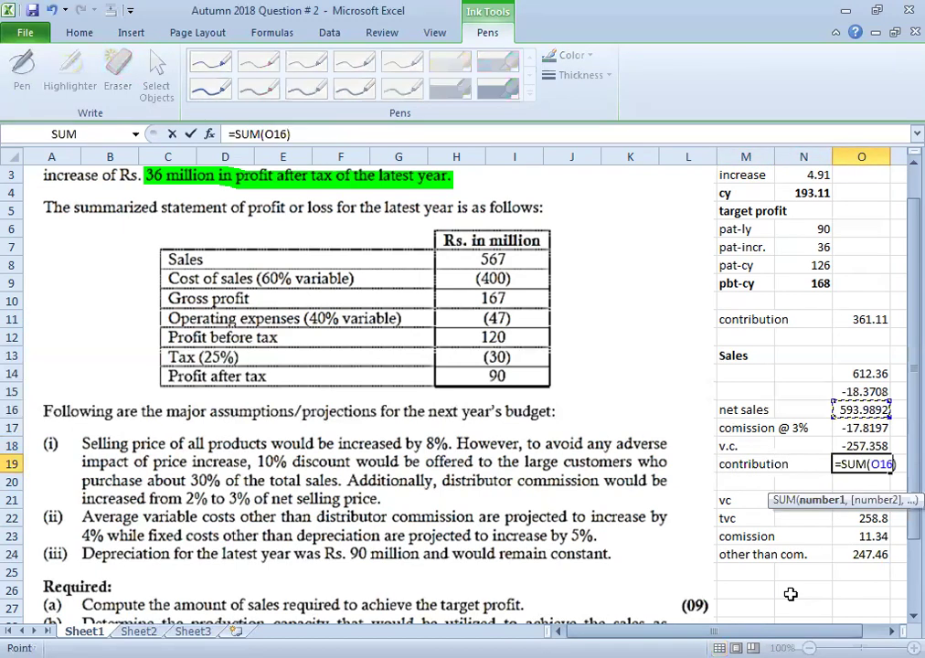
{"action": "key", "text": "shift+Down"}
{"action": "key", "text": "shift+Down"}
{"action": "key", "text": "ctrl+Return"}
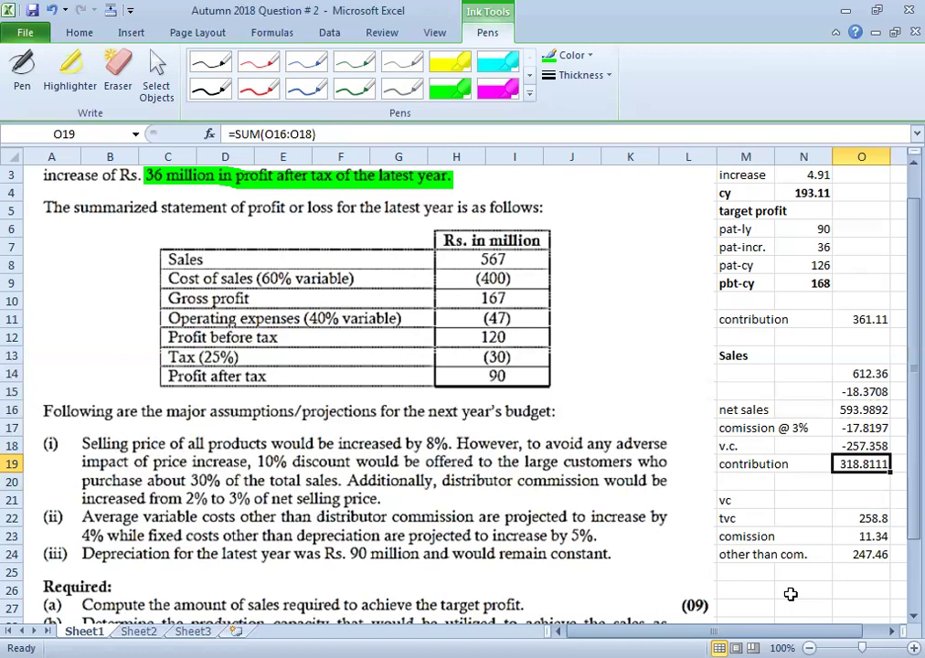
{"action": "key", "text": "F2"}
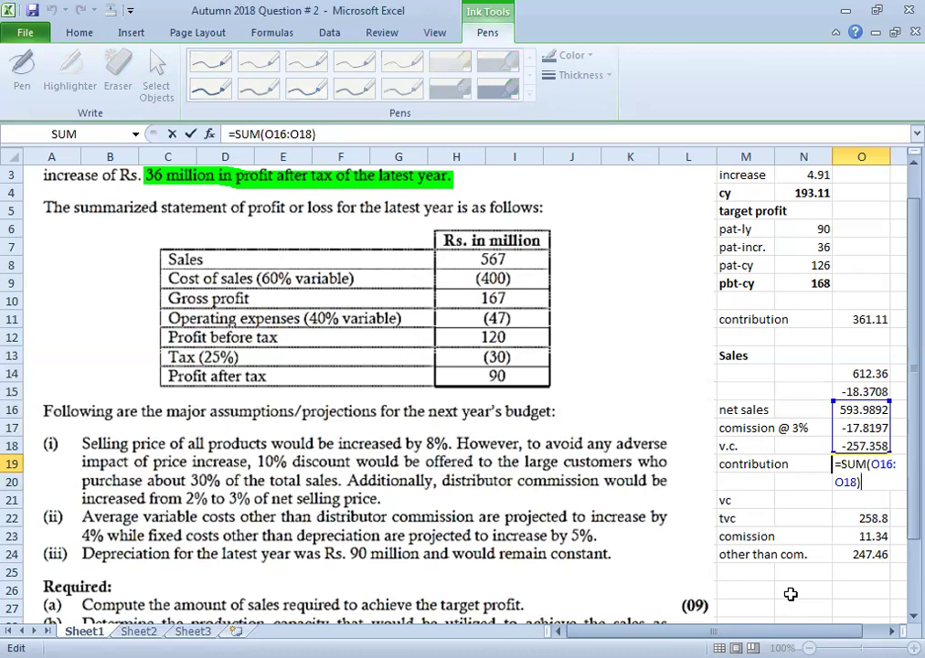
{"action": "key", "text": "ctrl+Return"}
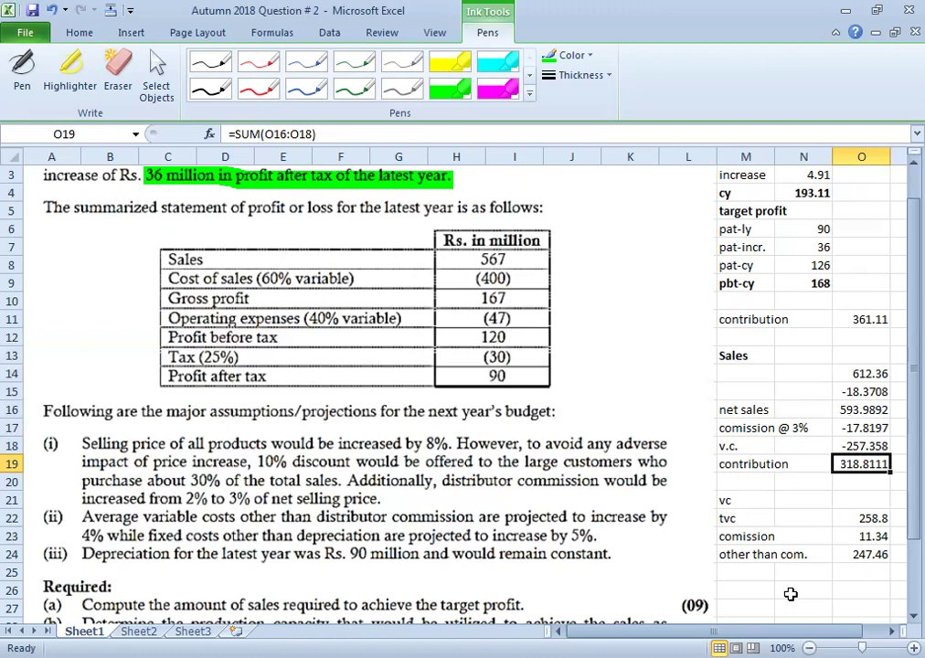
- Label the row below the contribution row in M20 with "c/s ratio"
{"action": "key", "text": "Down"}
{"action": "key", "text": "Left"}
{"action": "key", "text": "Left"}
{"action": "type", "text": "c"}
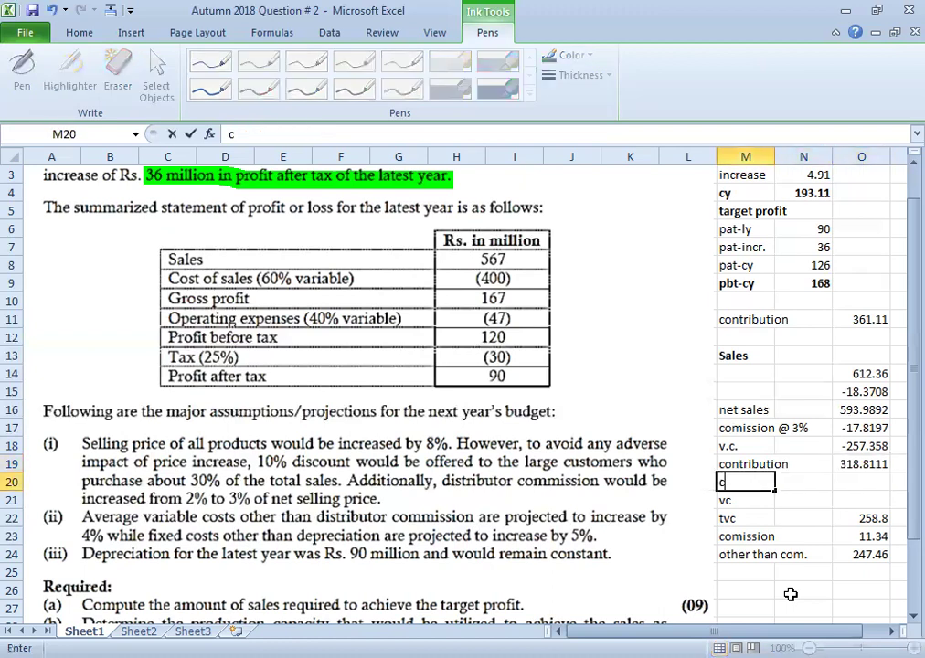
{"action": "type", "text": "/s ratio"}
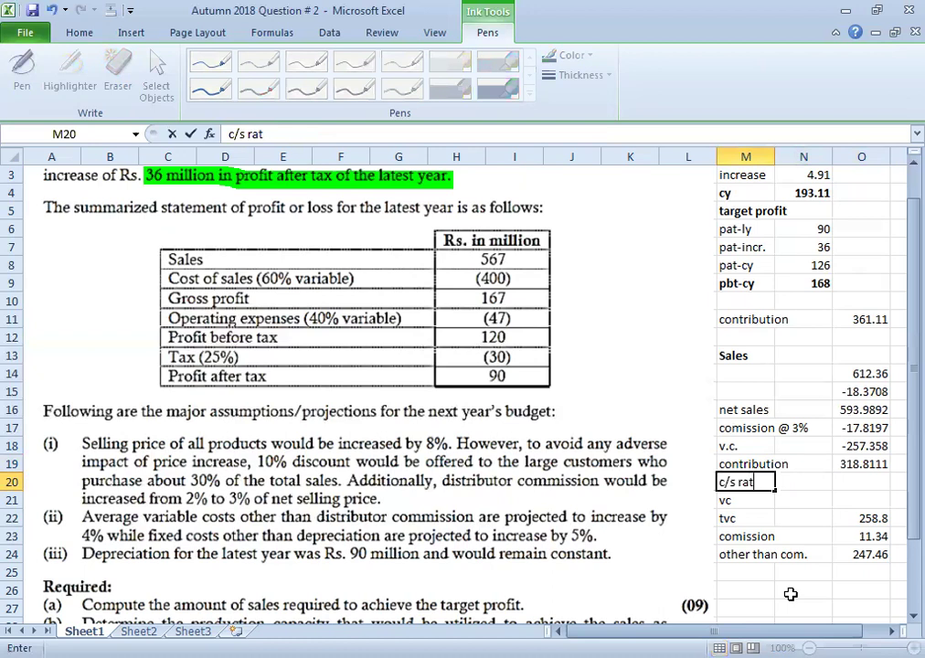
- Calculate the c/s ratio in O20 with the formula =O19/O16
{"action": "key", "text": "Right"}
{"action": "key", "text": "Right"}
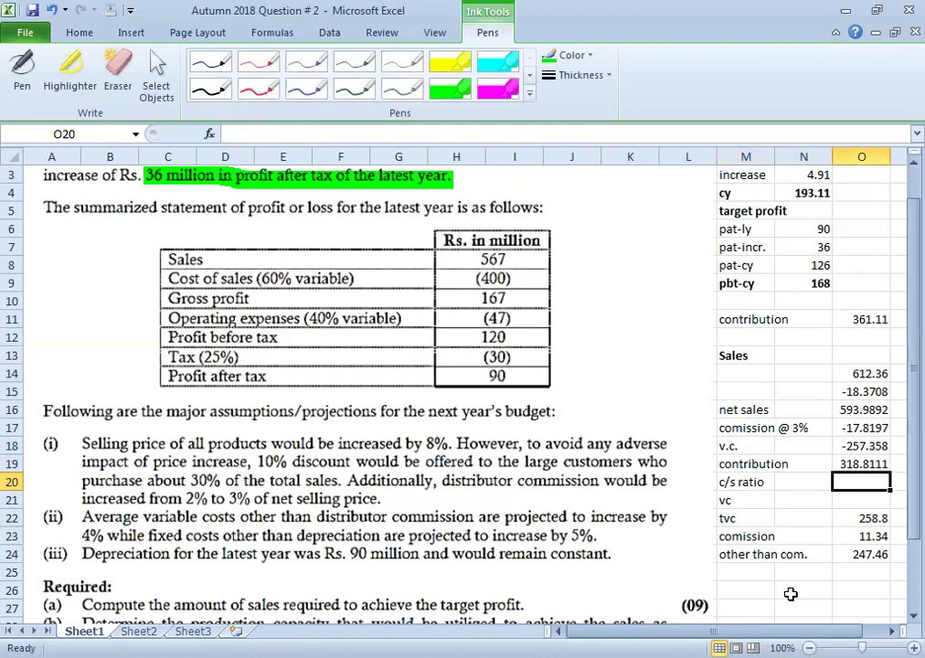
{"action": "type", "text": "=O19/"}
{"action": "key", "text": "Up"}
{"action": "key", "text": "Up"}
{"action": "key", "text": "Up"}
{"action": "key", "text": "Up"}
{"action": "type", "text": "*"}
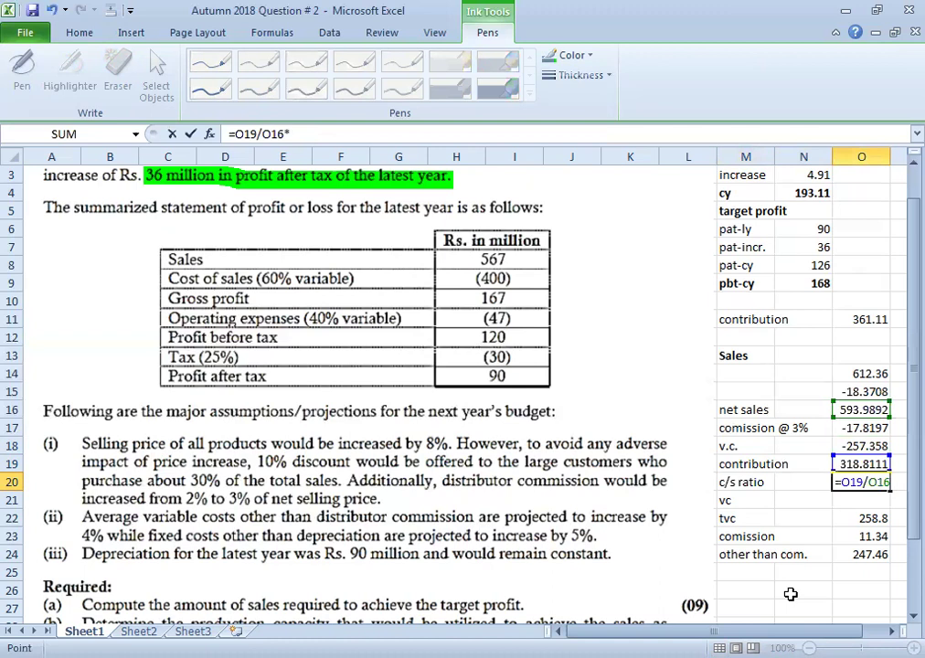
{"action": "key", "text": "BackSpace"}
{"action": "key", "text": "Return"}
{"action": "key", "text": "Up"}
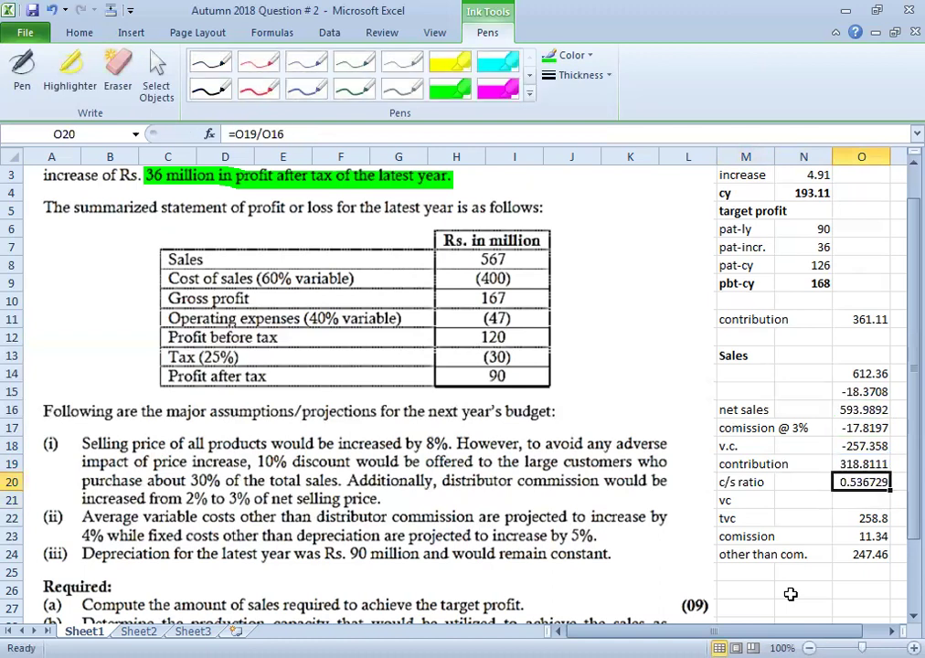
- Format the c/s ratio in O20 as a percentage with two decimal places
{"action": "left_click", "coordinate": [80, 33]}
{"action": "left_click", "coordinate": [458, 88]}
{"action": "left_click", "coordinate": [509, 89]}
{"action": "left_click", "coordinate": [518, 91]}
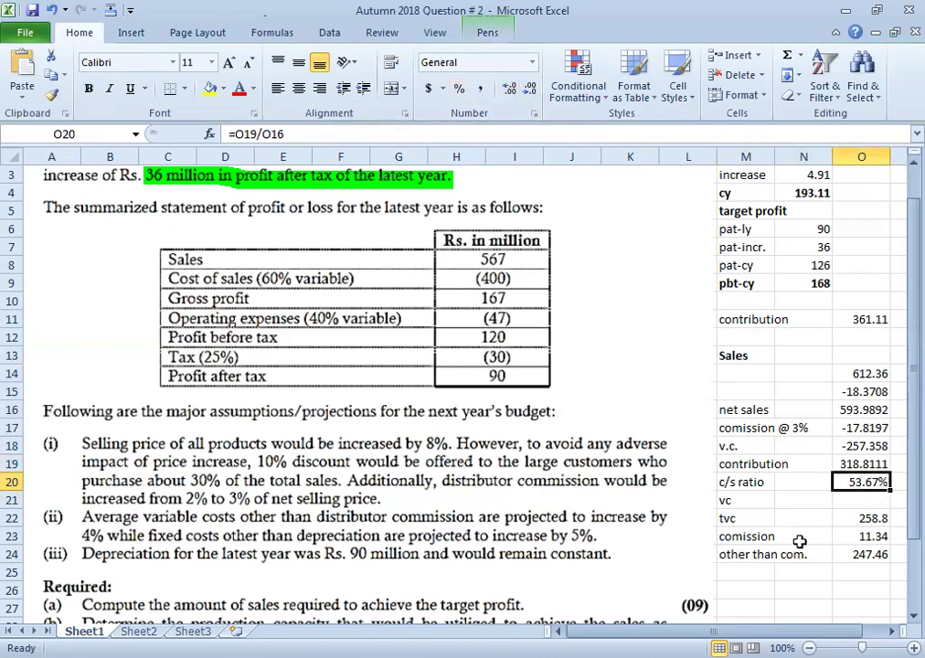
- Examine which cells the c/s ratio formula in O20 and the contribution formula in O19 refer to
{"action": "left_click", "coordinate": [801, 579]}
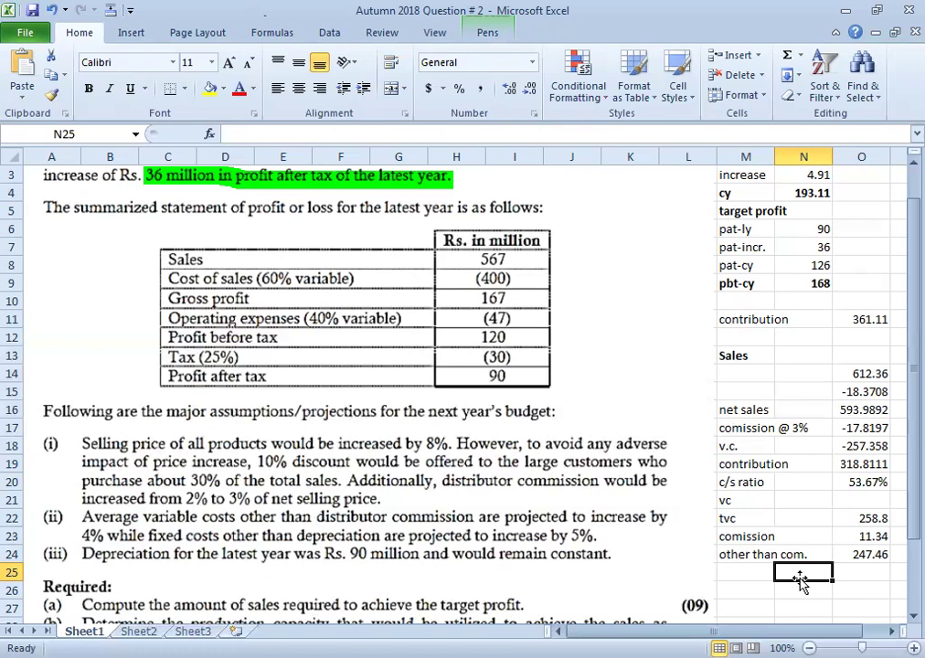
{"action": "key", "text": "Right"}
{"action": "key", "text": "Up"}
{"action": "key", "text": "Up"}
{"action": "key", "text": "Up"}
{"action": "key", "text": "Up"}
{"action": "key", "text": "Up"}
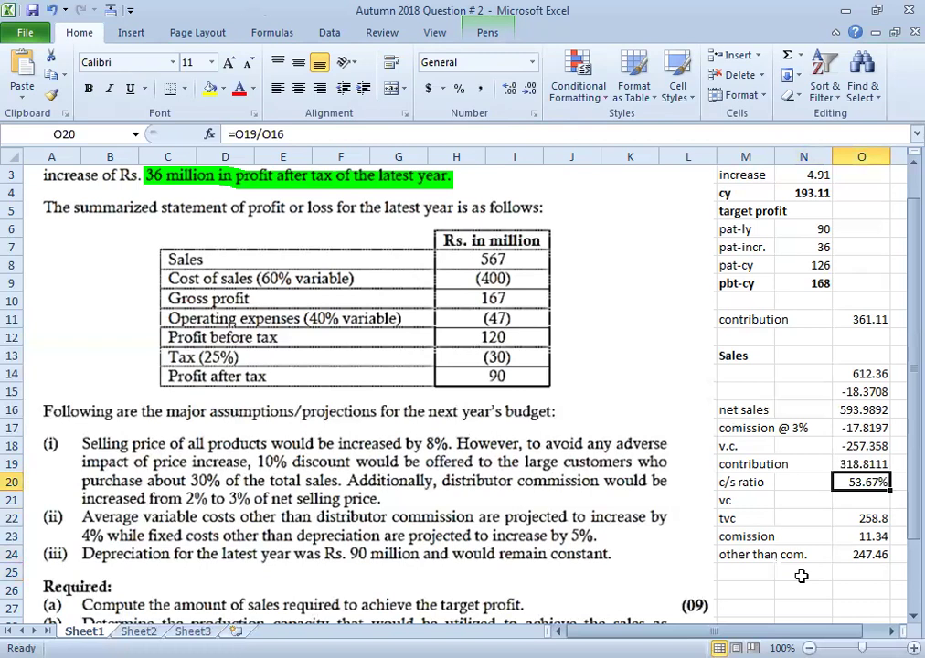
{"action": "key", "text": "F2"}
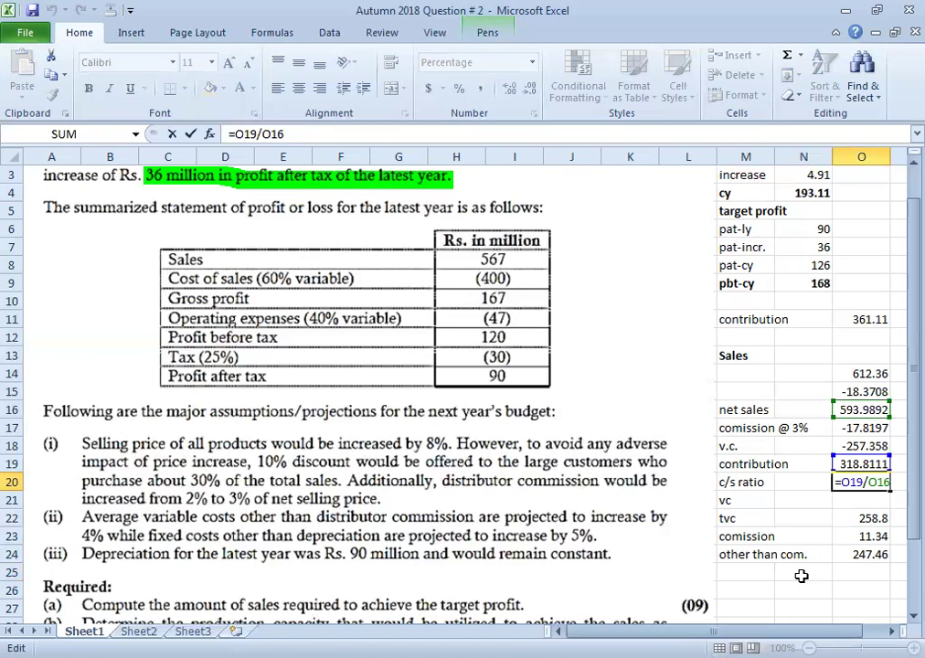
{"action": "key", "text": "Return"}
{"action": "key", "text": "Up"}
{"action": "key", "text": "Up"}
{"action": "key", "text": "F2"}
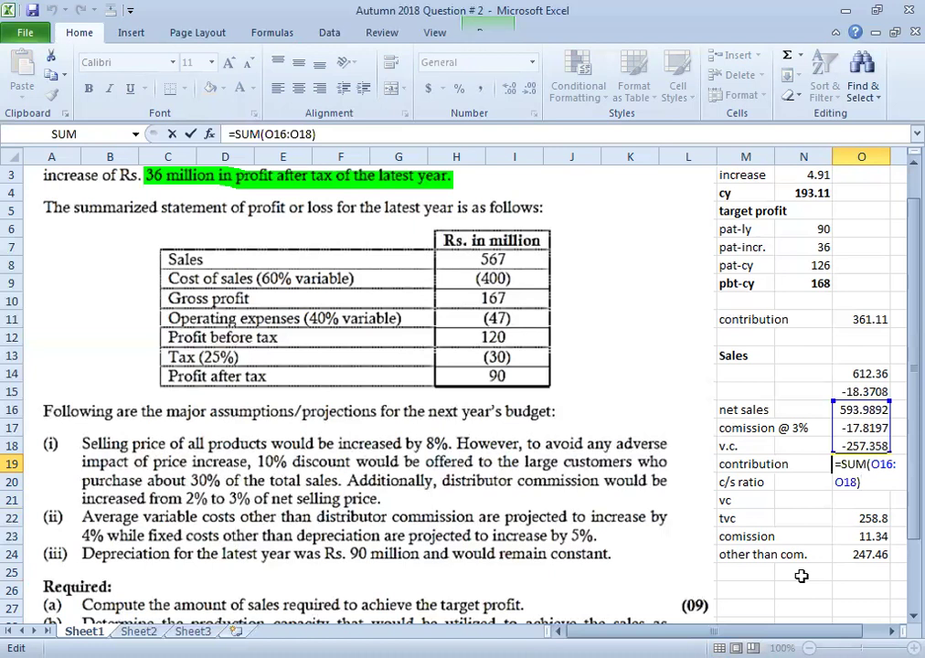
{"action": "key", "text": "Return"}
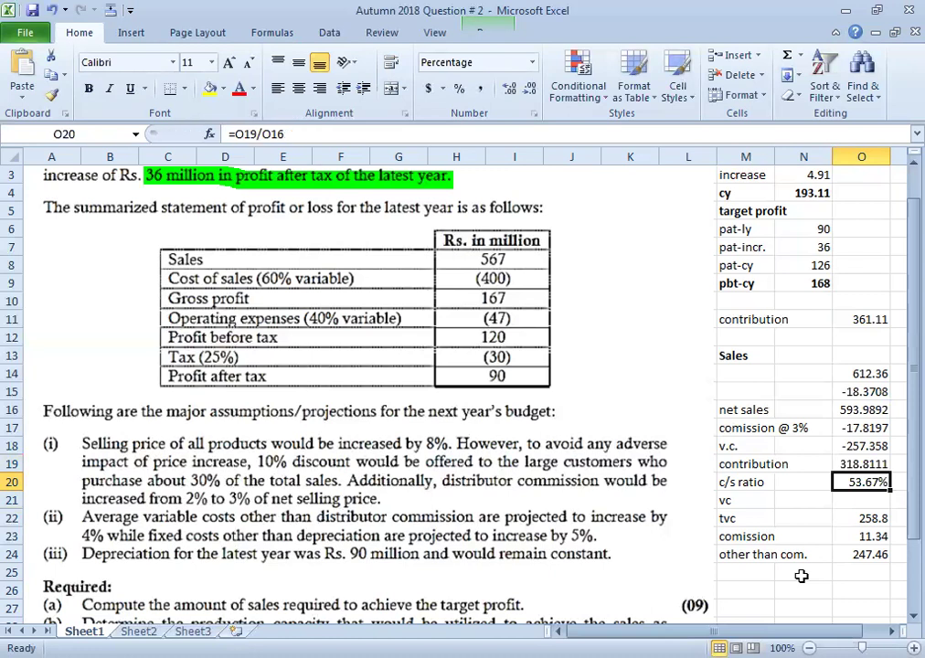
- Enter the label "sales" in M26, below the variable cost working
{"action": "key", "text": "Right"}
{"action": "key", "text": "Down"}
{"action": "key", "text": "Down"}
{"action": "key", "text": "Down"}
{"action": "key", "text": "Down"}
{"action": "key", "text": "Down"}
{"action": "key", "text": "Left"}
{"action": "key", "text": "Left"}
{"action": "key", "text": "Left"}
{"action": "key", "text": "Down"}
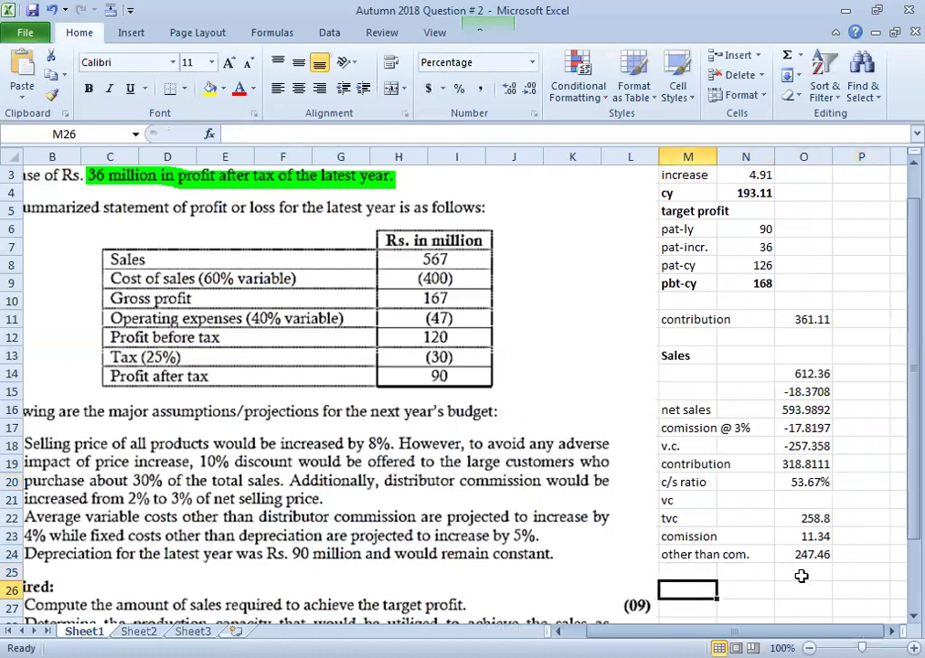
{"action": "type", "text": "sales"}
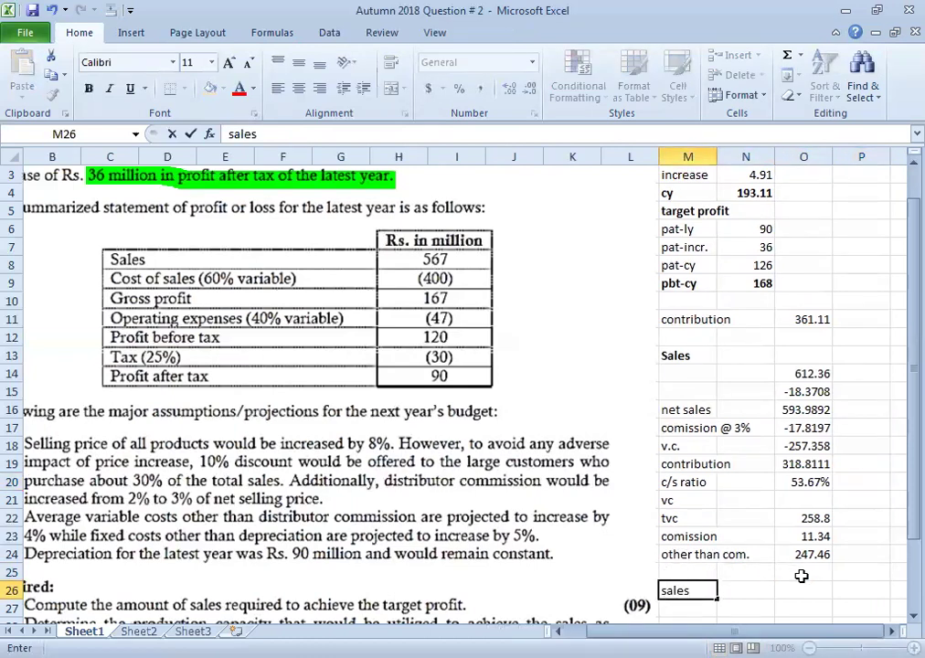
{"action": "key", "text": "Return"}
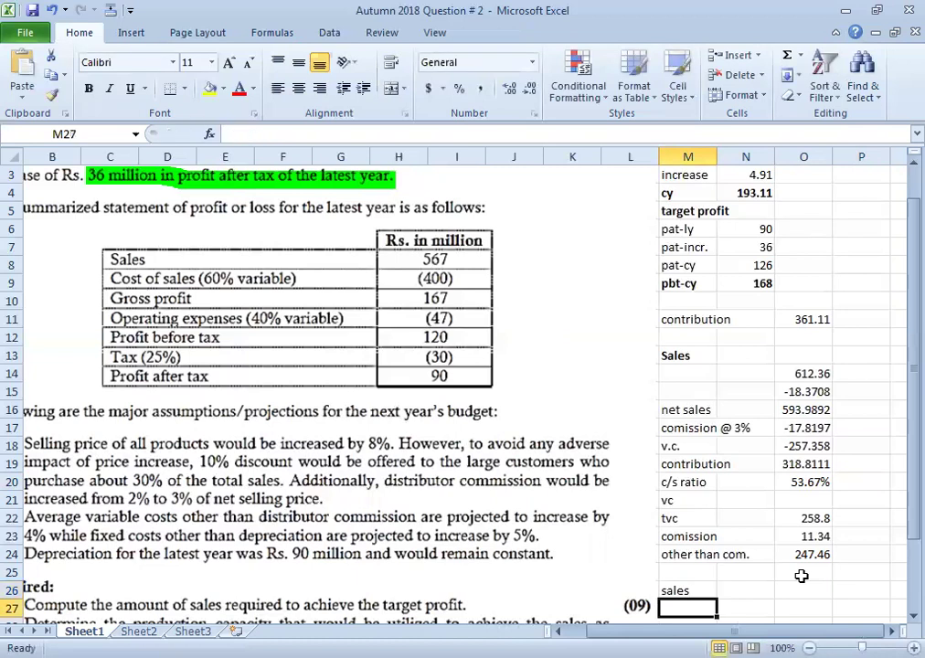
- Calculate the required sales in O26 with the formula =O11/O20 and check the cells it refers to
{"action": "key", "text": "Up"}
{"action": "key", "text": "Right"}
{"action": "key", "text": "Right"}
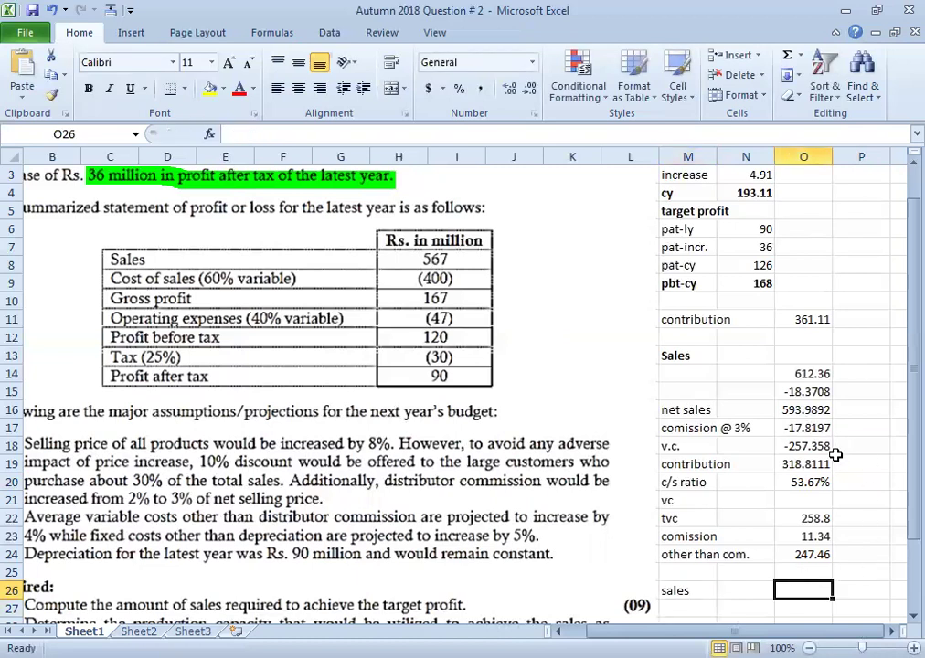
{"action": "left_click", "coordinate": [798, 414]}
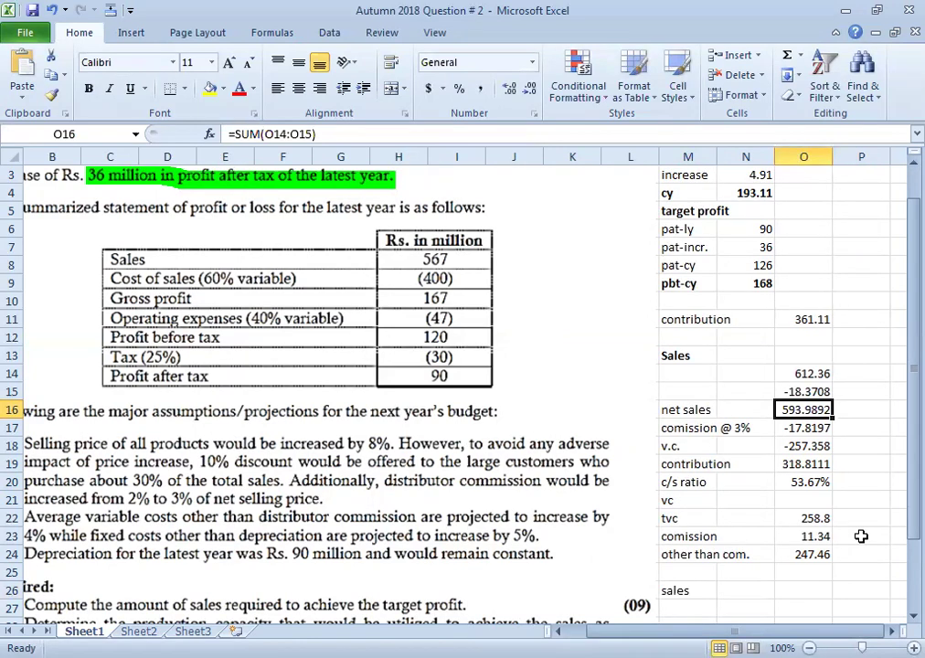
{"action": "left_click", "coordinate": [802, 590]}
{"action": "type", "text": "="}
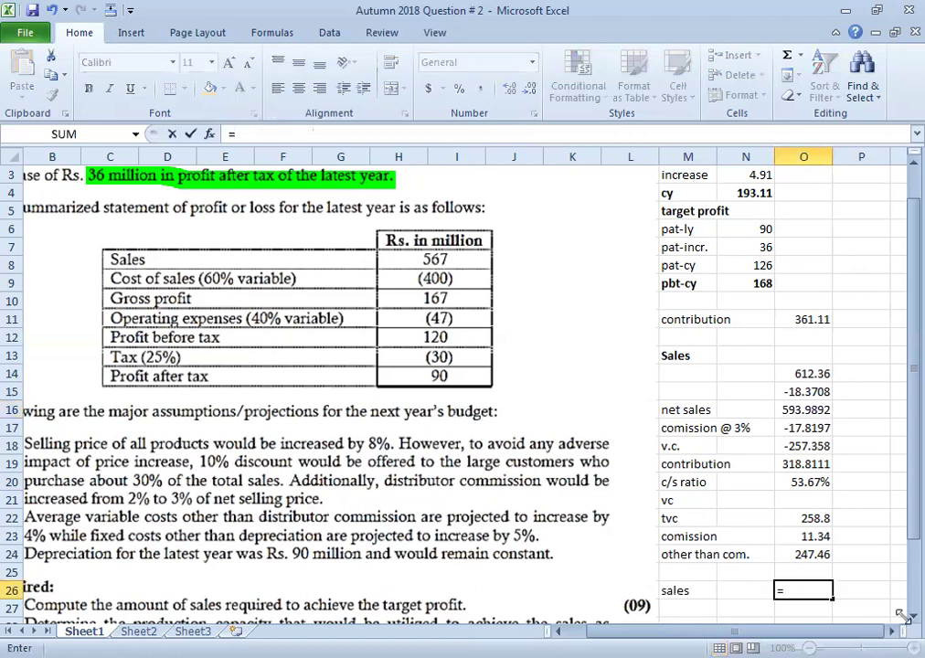
{"action": "left_click", "coordinate": [820, 318]}
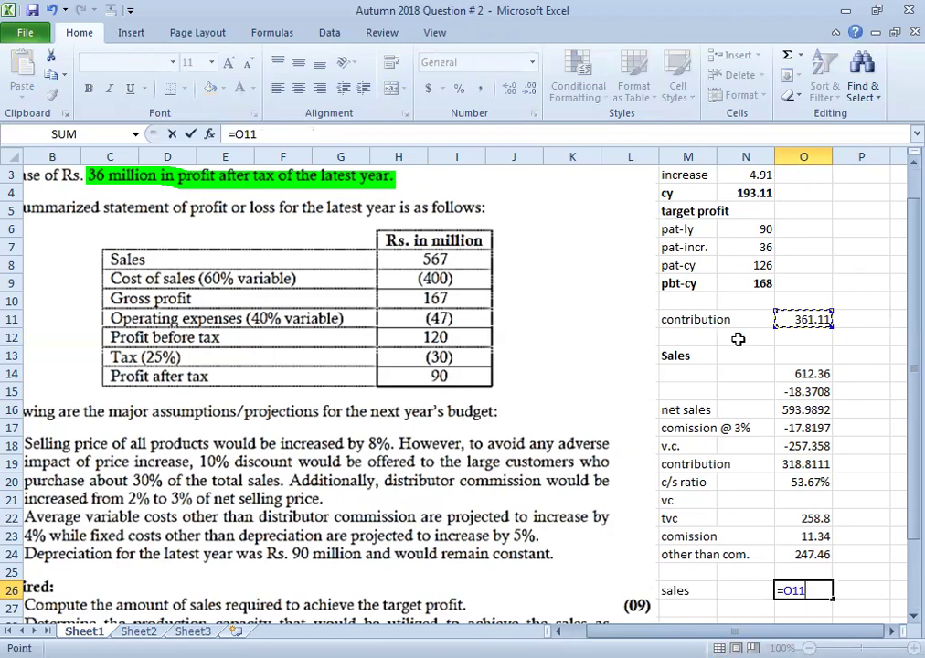
{"action": "type", "text": "/"}
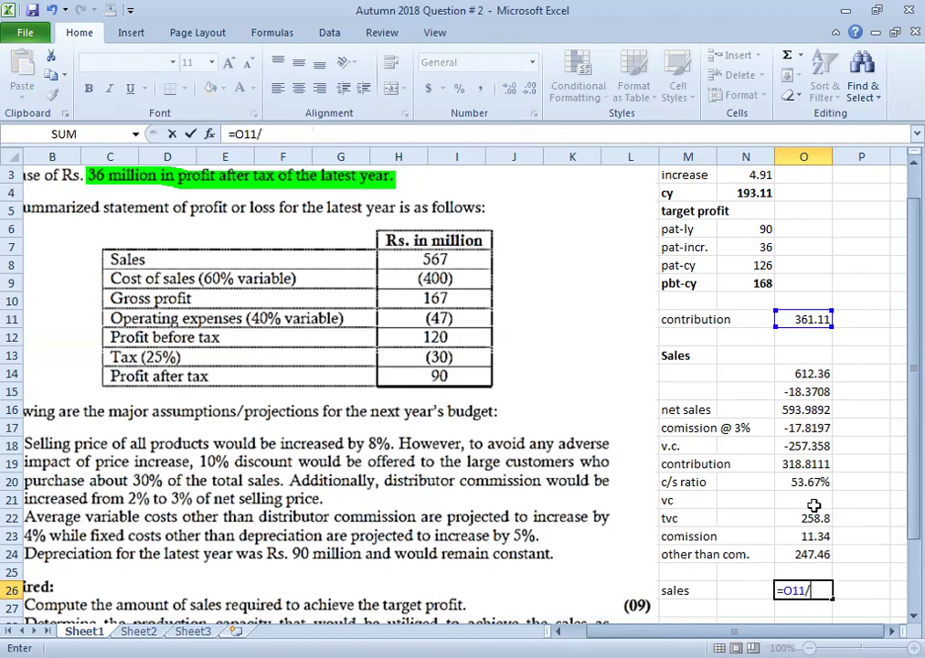
{"action": "left_click", "coordinate": [818, 483]}
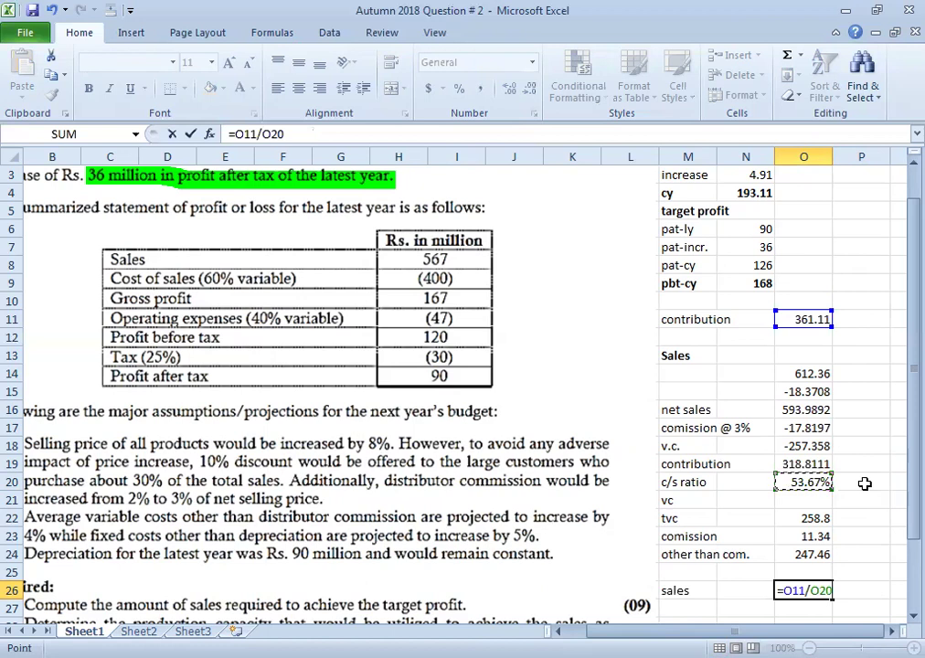
{"action": "key", "text": "Return"}
{"action": "key", "text": "Up"}
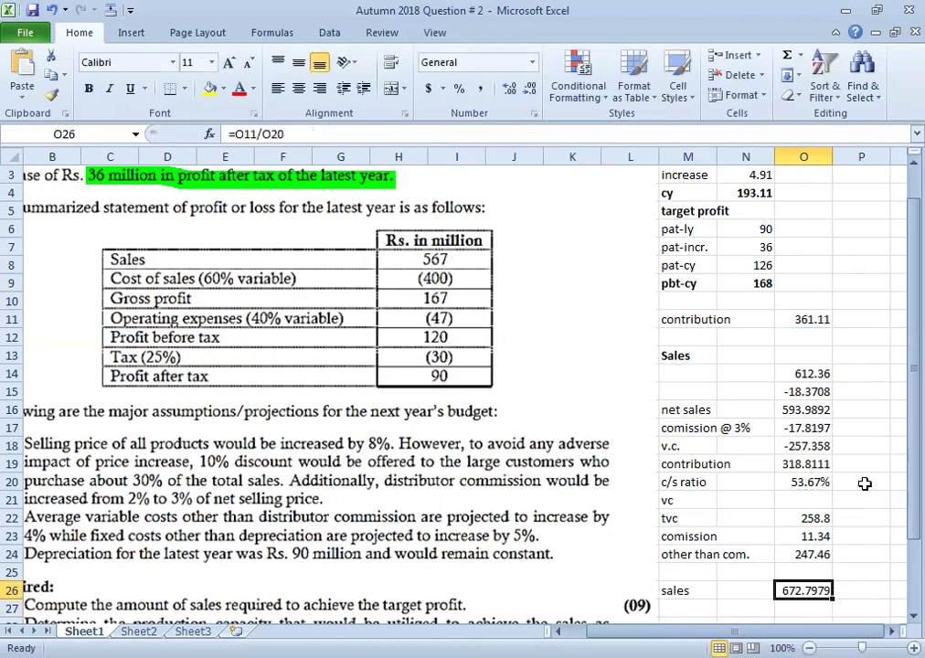
{"action": "key", "text": "F2"}
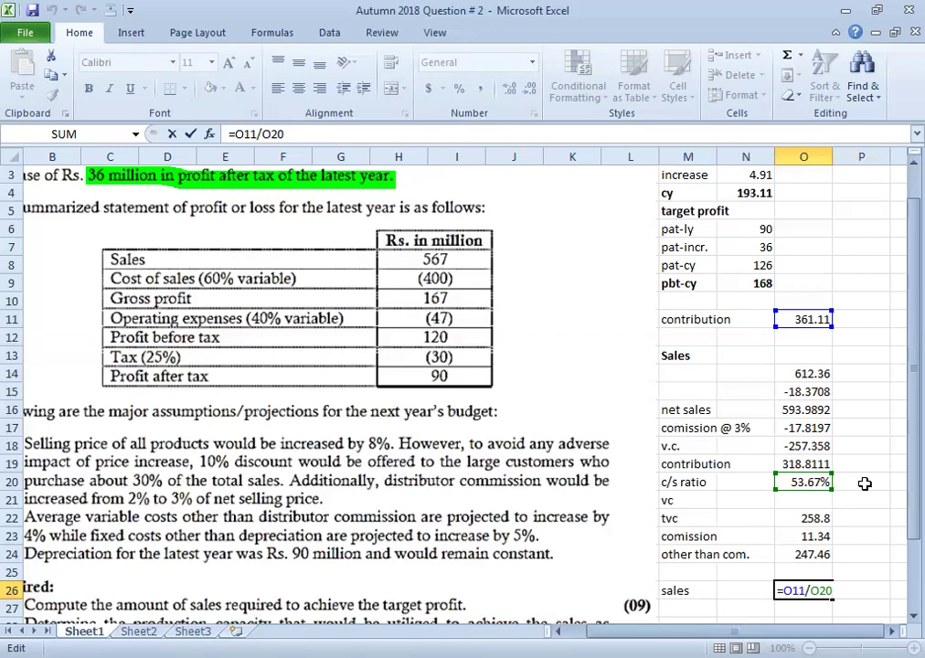
- Write the note "c/s ratio = contribution / sales" in M28
{"action": "scroll", "coordinate": [744, 585], "scroll_direction": "down", "scroll_amount": 2}
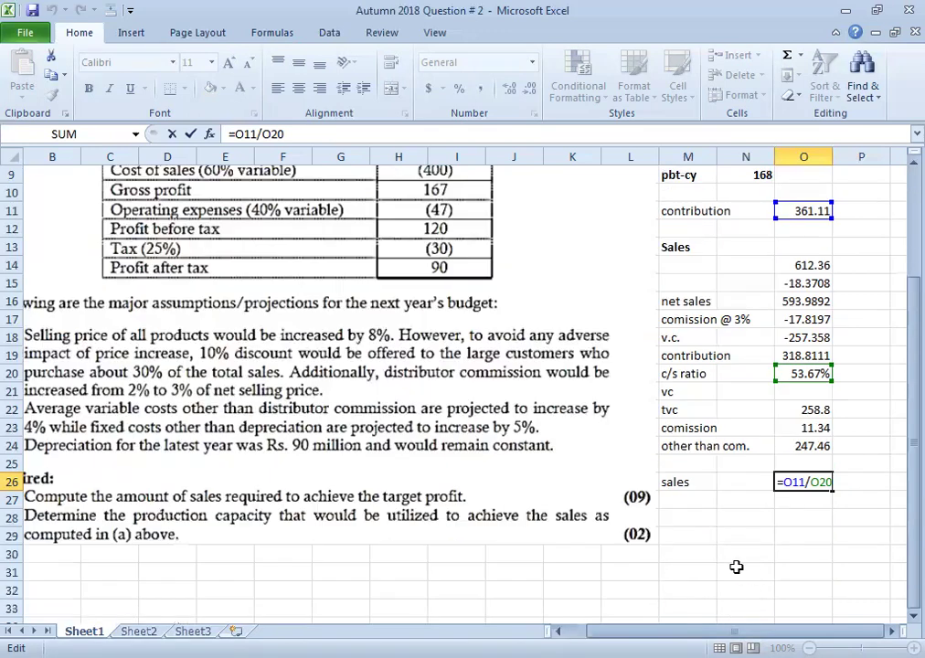
{"action": "left_click", "coordinate": [745, 554]}
{"action": "left_click", "coordinate": [703, 524]}
{"action": "type", "text": "c/s"}
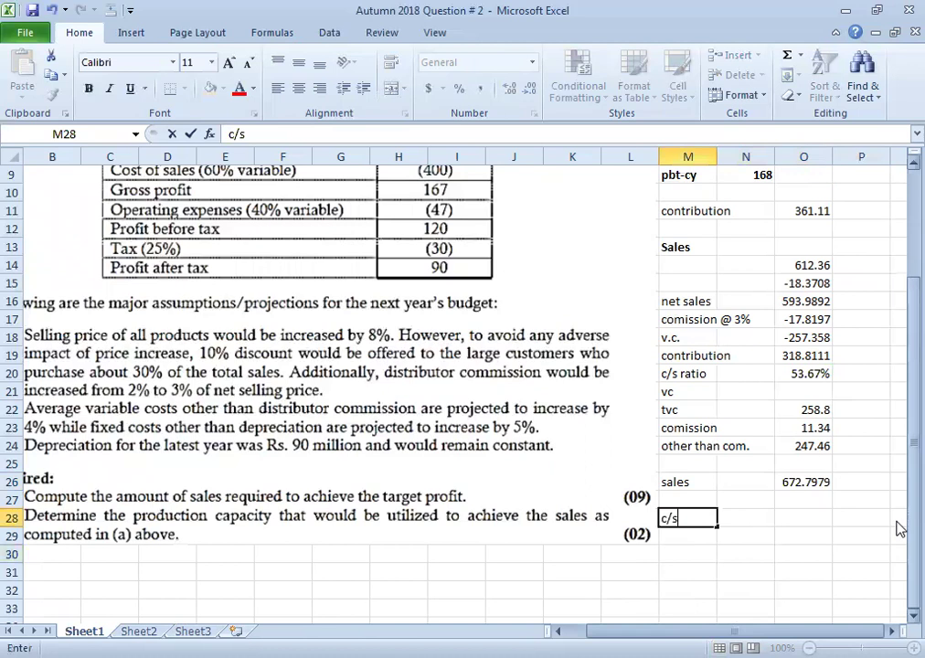
{"action": "type", "text": " ratio = c"}
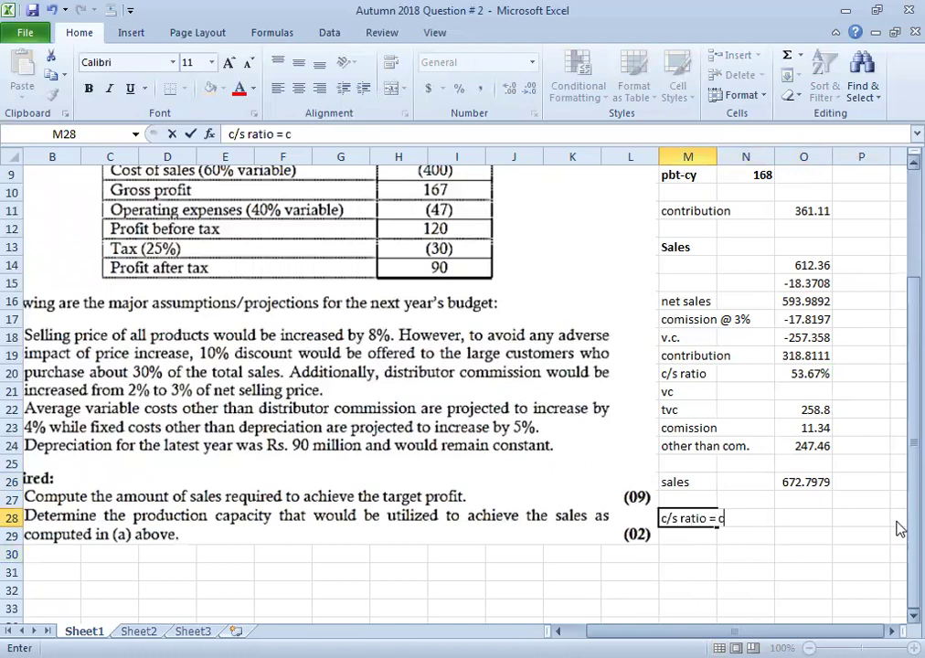
{"action": "type", "text": "ontribution"}
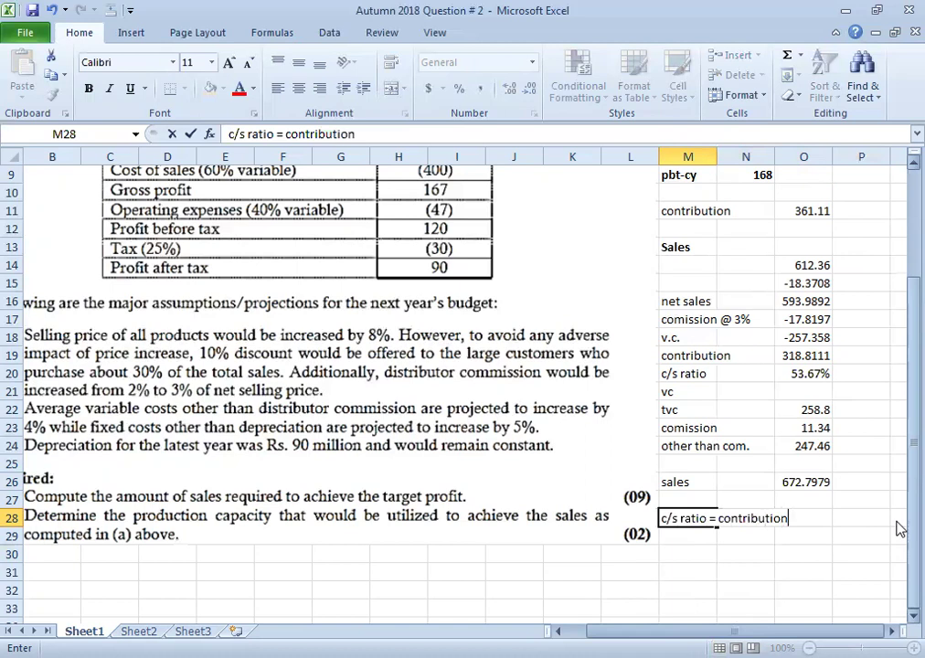
{"action": "type", "text": " / sasles"}
{"action": "key", "text": "Return"}
{"action": "key", "text": "Up"}
{"action": "key", "text": "F2"}
{"action": "key", "text": "BackSpace"}
{"action": "key", "text": "BackSpace"}
{"action": "key", "text": "BackSpace"}
{"action": "key", "text": "BackSpace"}
{"action": "type", "text": "les"}
{"action": "key", "text": "Return"}
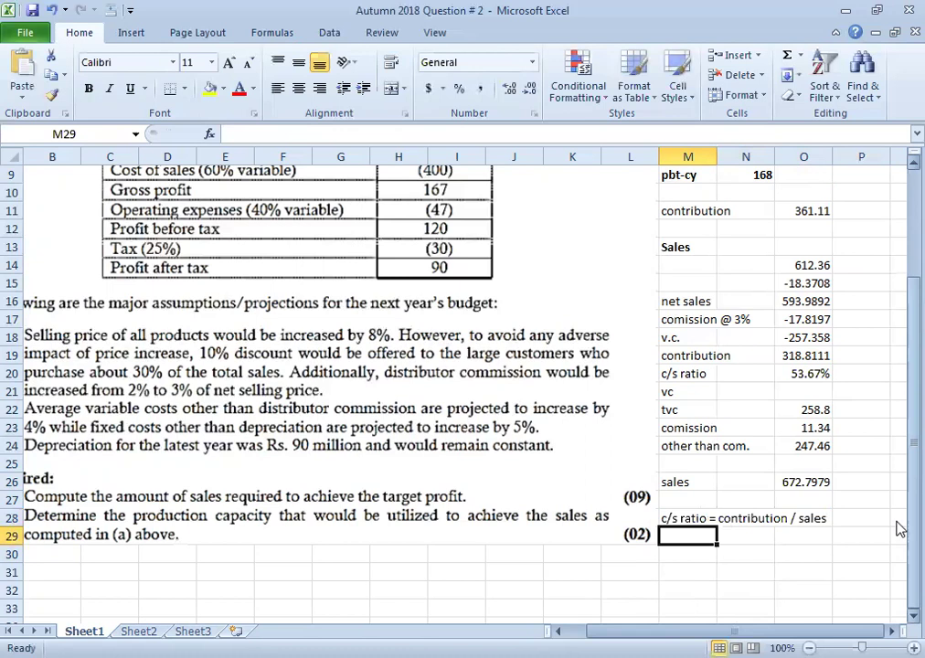
- Write the rearranged formula "sales = contribution / cs ratio" as a note in M29
{"action": "type", "text": "sales"}
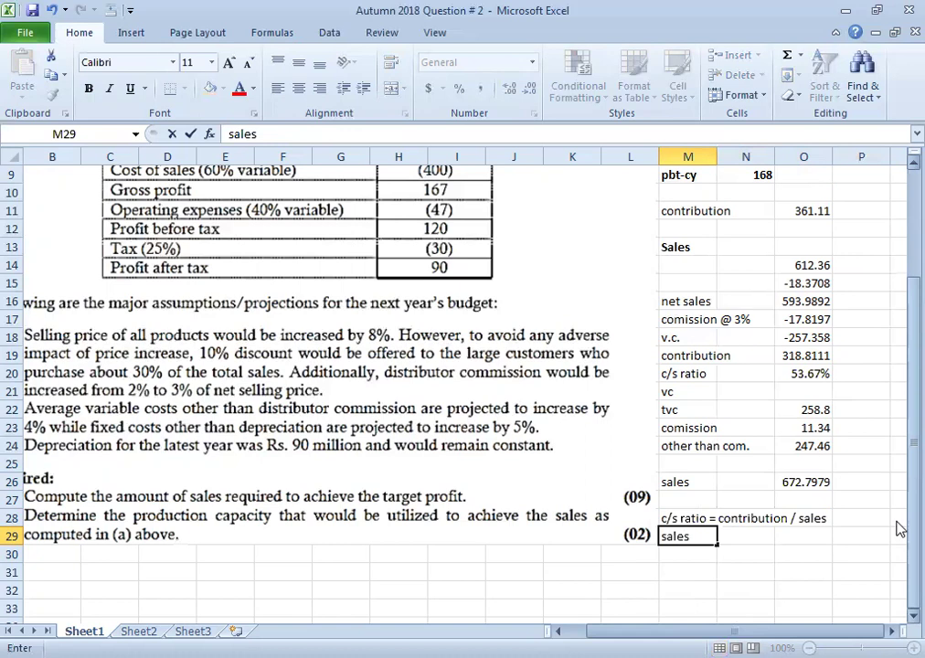
{"action": "type", "text": " = contribution / cv"}
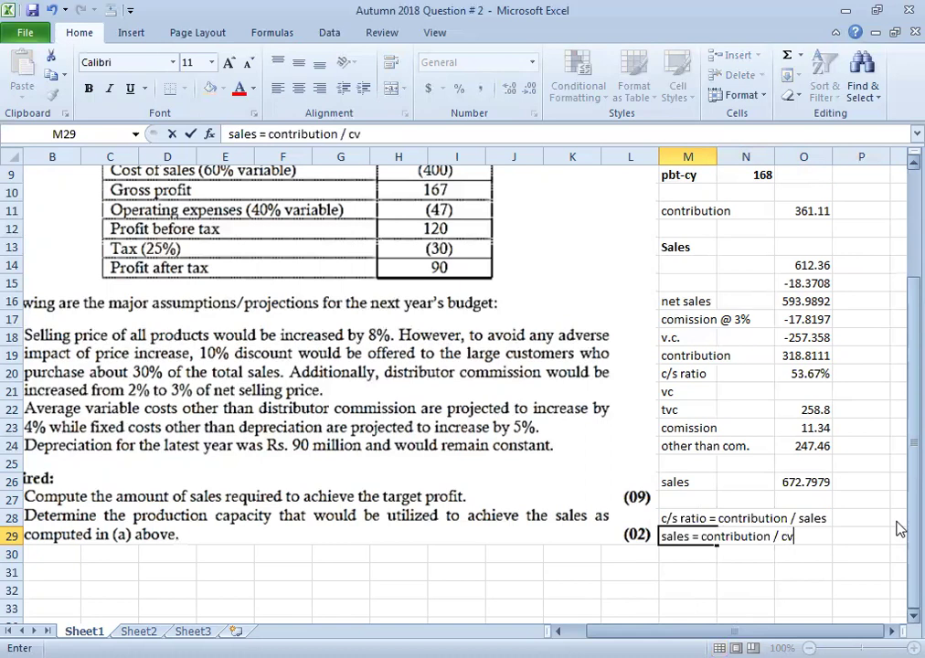
{"action": "key", "text": "BackSpace"}
{"action": "type", "text": "s ratio"}
{"action": "key", "text": "Return"}
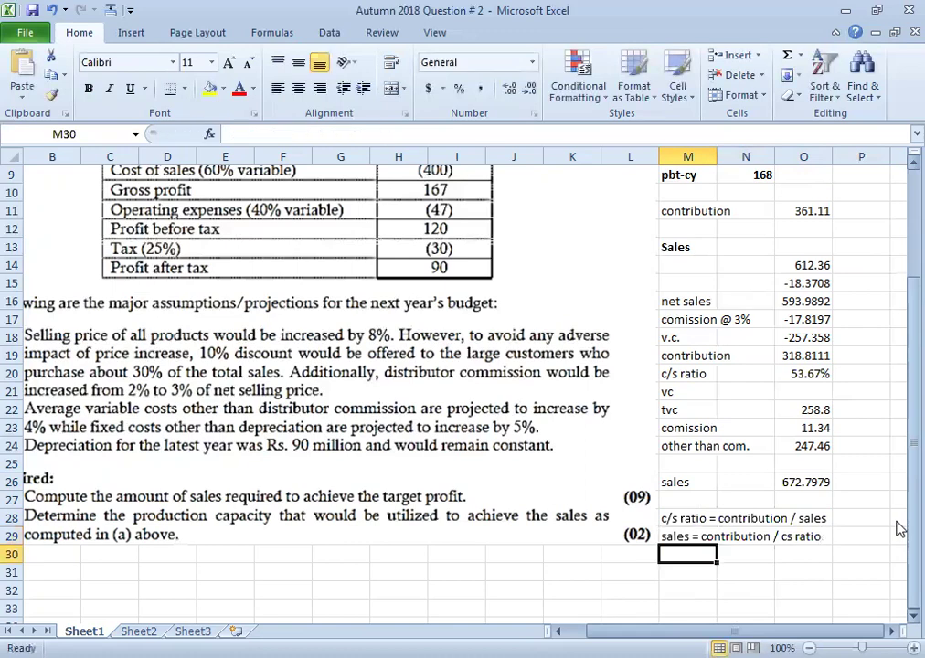
- Review the cells behind the sales formula in O26 and requirement (b) on production capacity
{"action": "key", "text": "Right"}
{"action": "key", "text": "Right"}
{"action": "key", "text": "Up"}
{"action": "key", "text": "Up"}
{"action": "key", "text": "Up"}
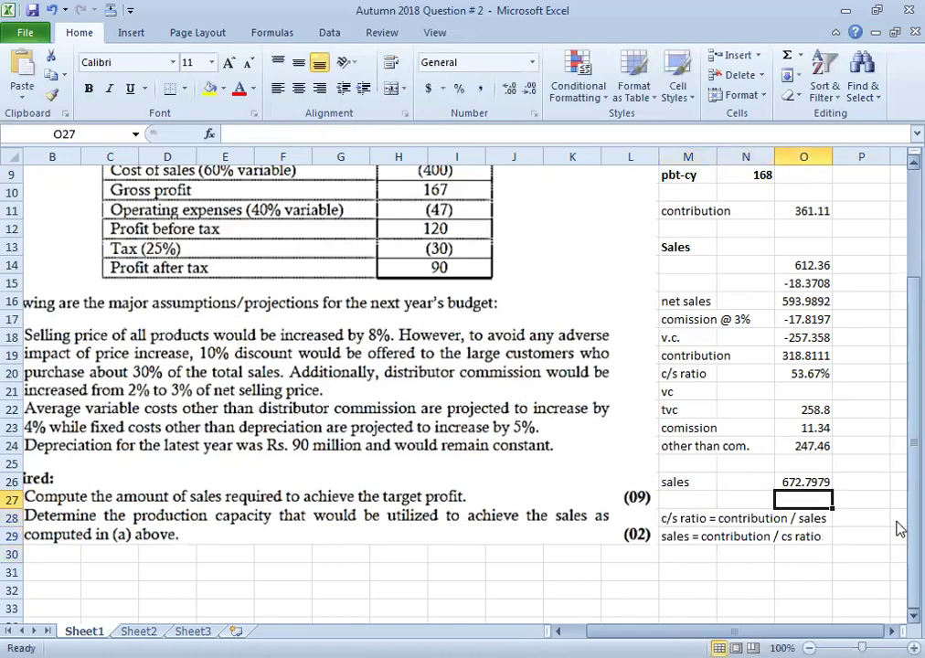
{"action": "key", "text": "Up"}
{"action": "type", "text": "=O11/O20"}
{"action": "scroll", "coordinate": [882, 508], "scroll_direction": "up", "scroll_amount": 2}
{"action": "scroll", "coordinate": [866, 505], "scroll_direction": "down", "scroll_amount": 2}
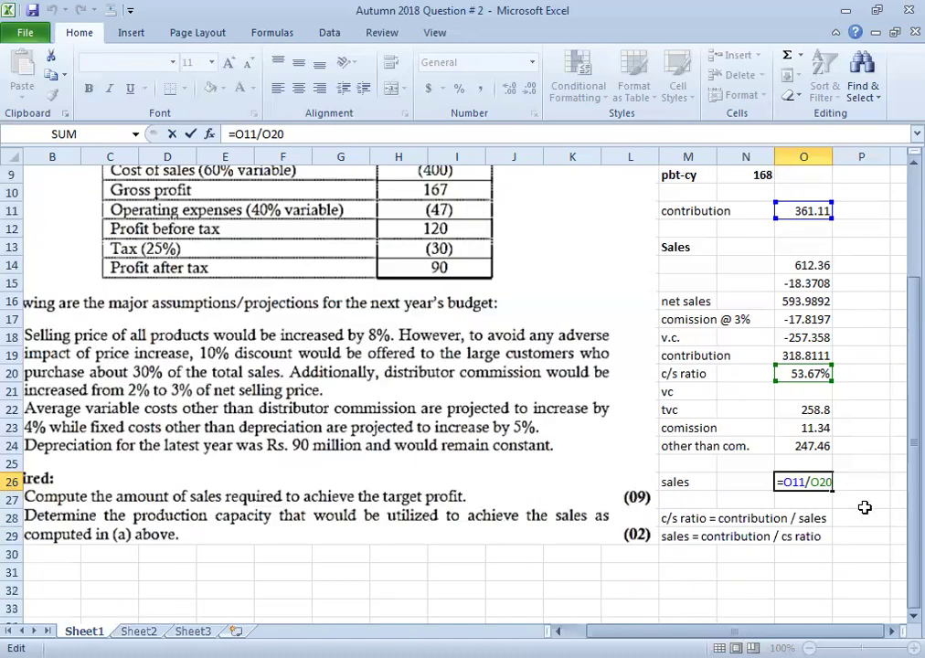
{"action": "left_click_drag", "start_coordinate": [625, 631], "coordinate": [612, 630]}
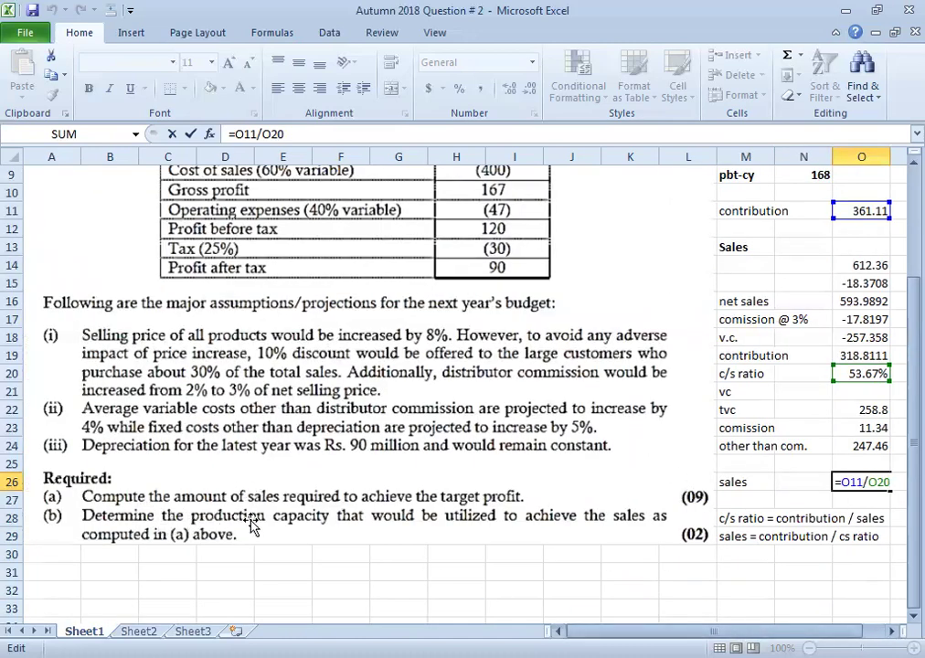